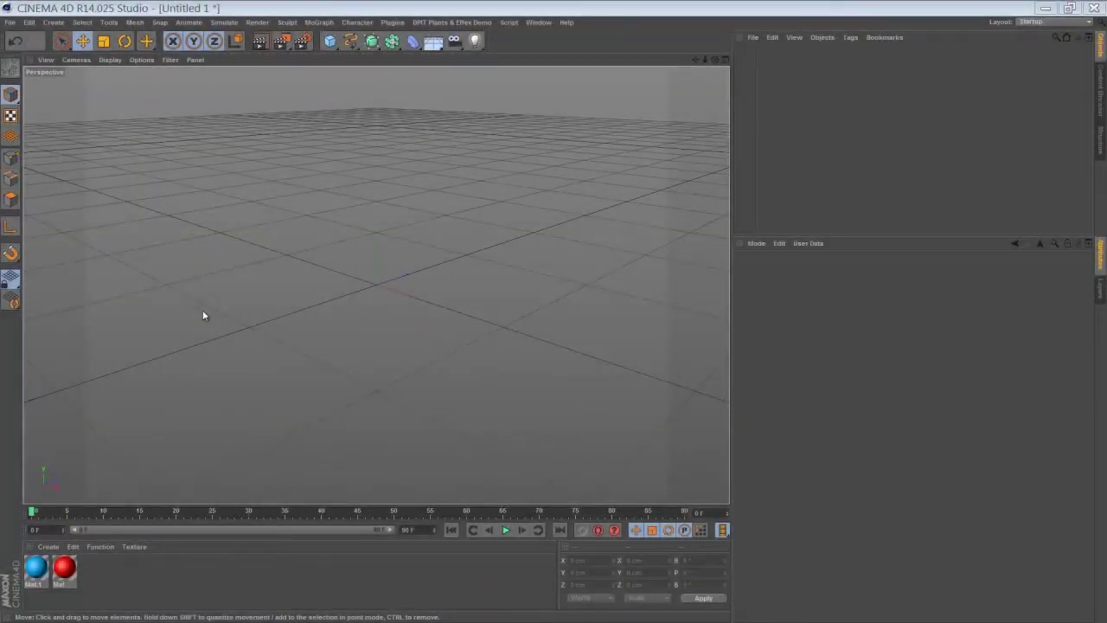
Step: Add a cube primitive and set its X, Y and Z sizes to 50 cm each
click(329, 41)
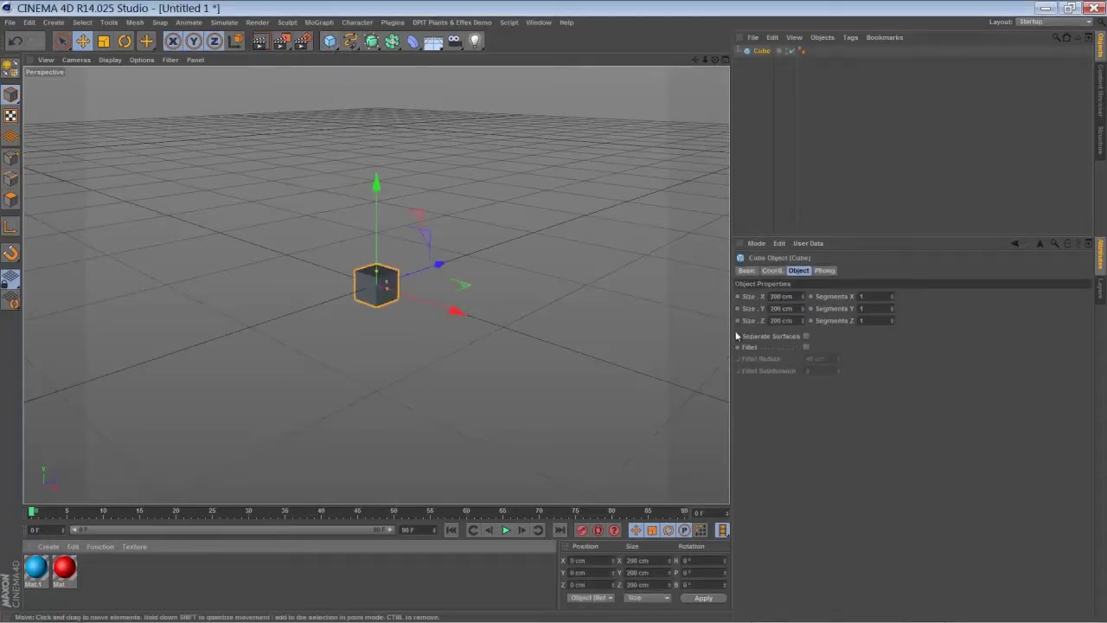
double_click(778, 297)
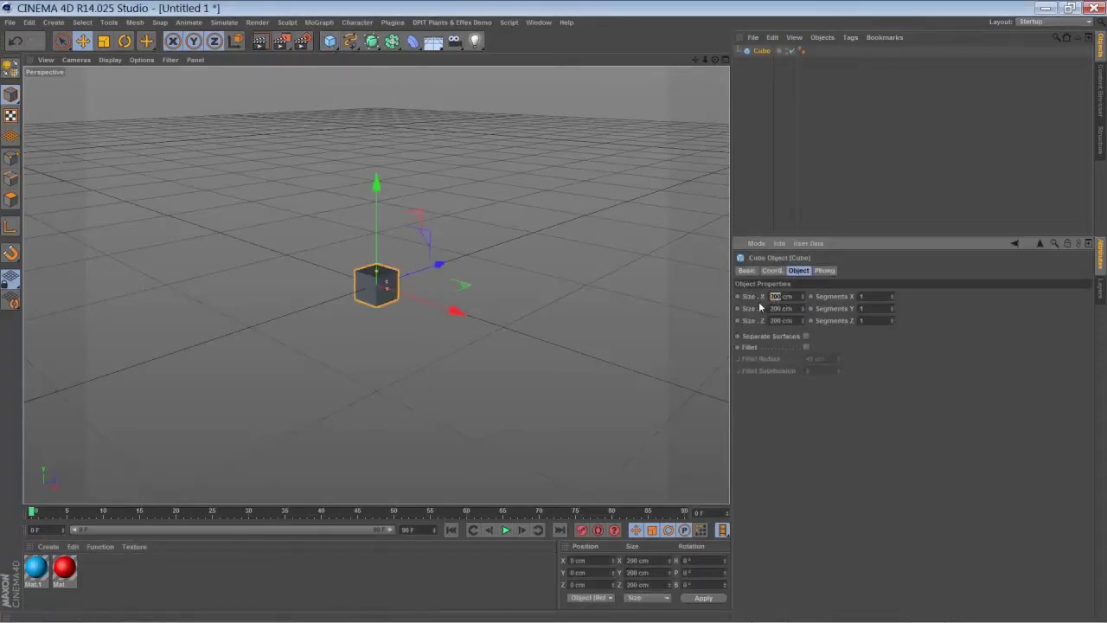
text(50)
key(Tab)
text(50)
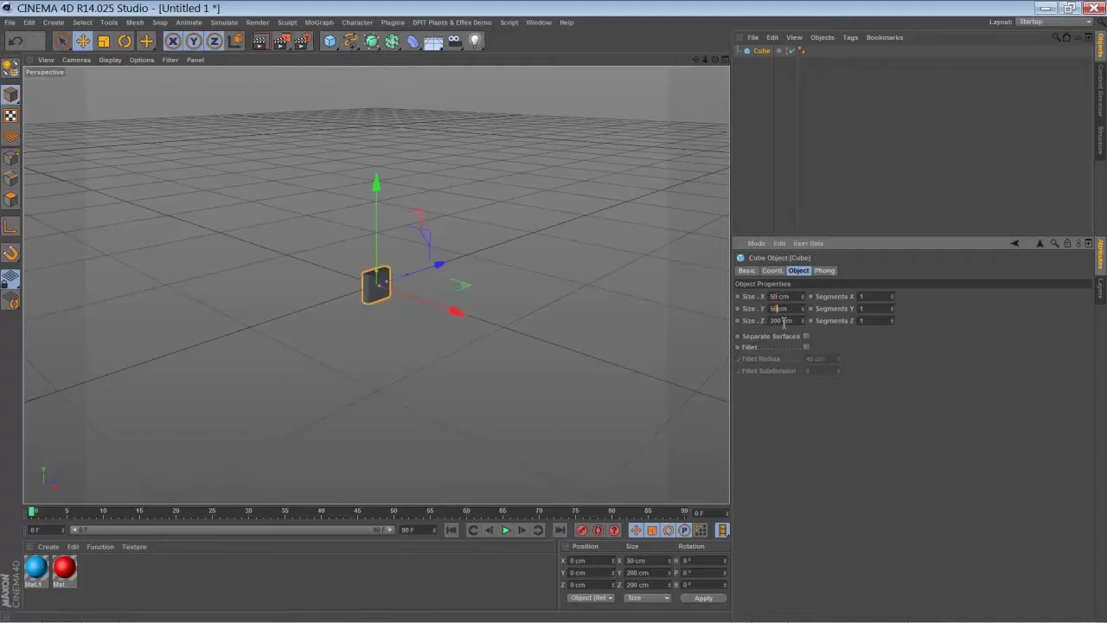
text(50)
key(Return)
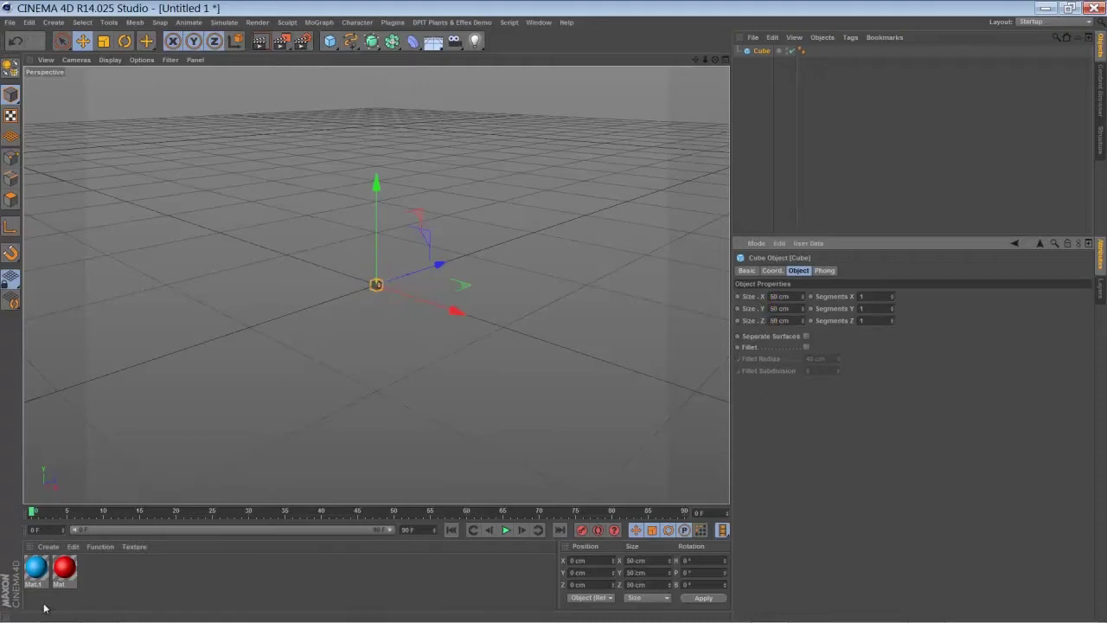
Step: Apply the red material Mat to the cube and nest the cube inside a new MoGraph Fracture object
drag(64, 573, 761, 52)
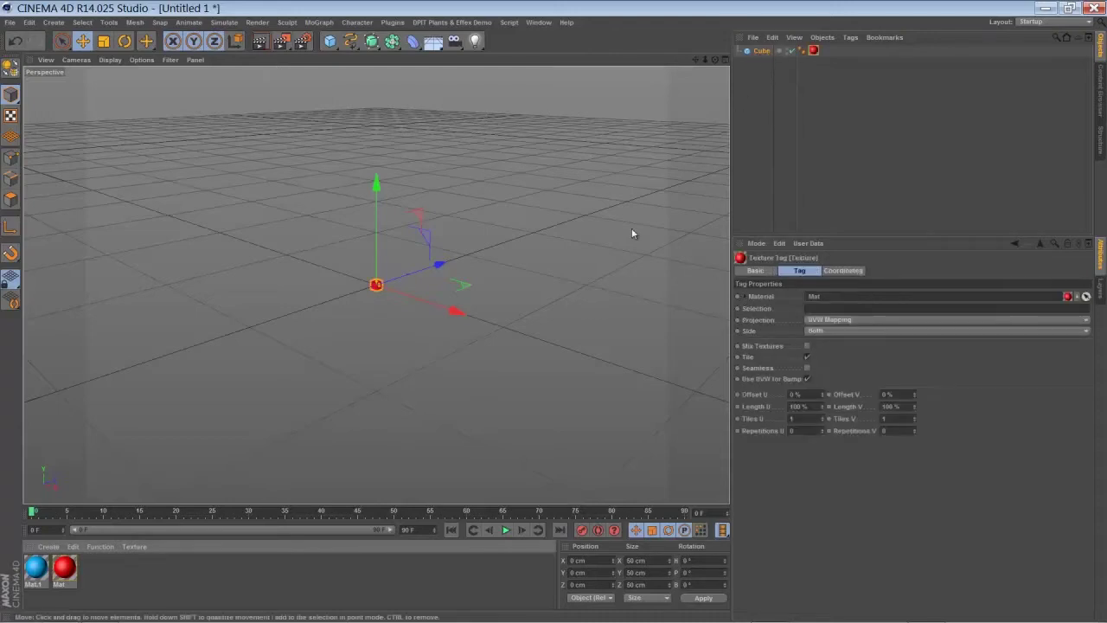
mouse_move(705, 60)
mouse_down()
mouse_move(562, 313)
mouse_move(697, 65)
mouse_up()
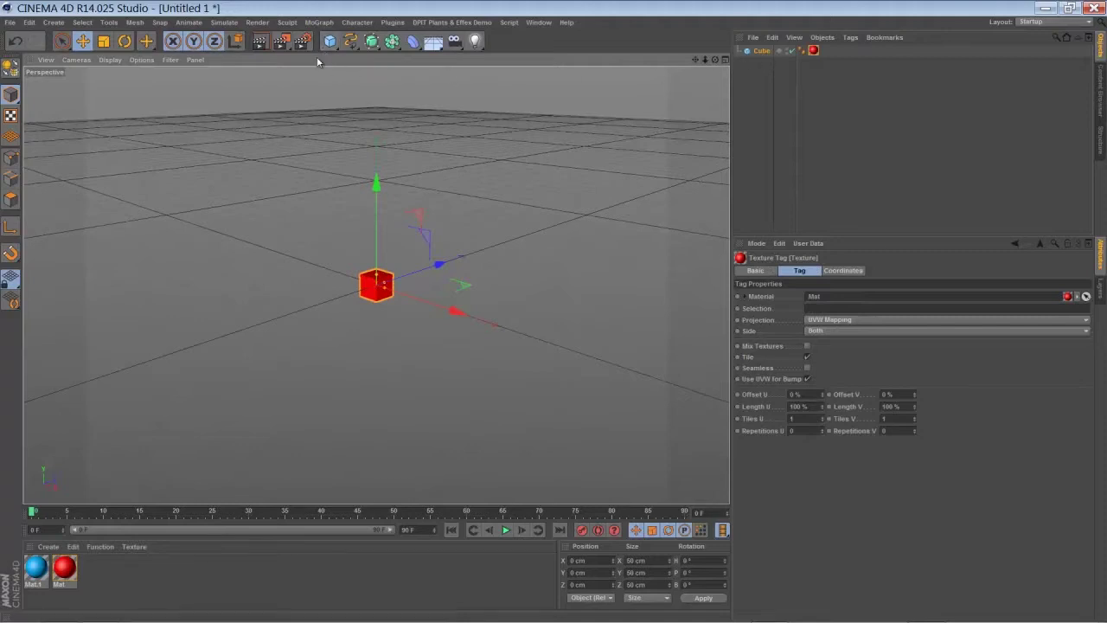
click(320, 22)
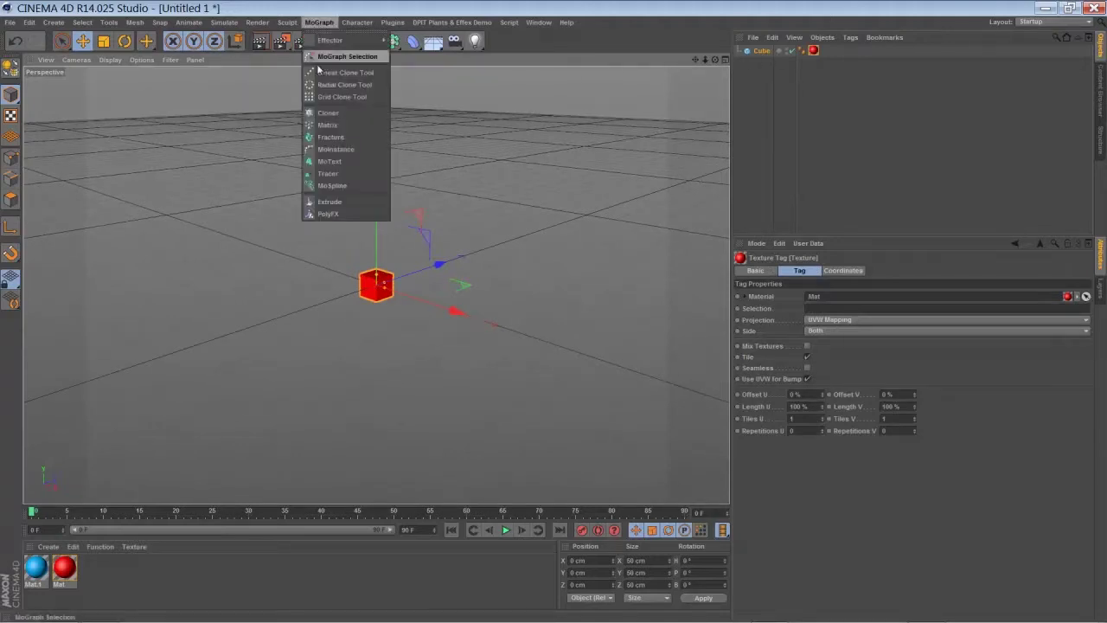
click(325, 139)
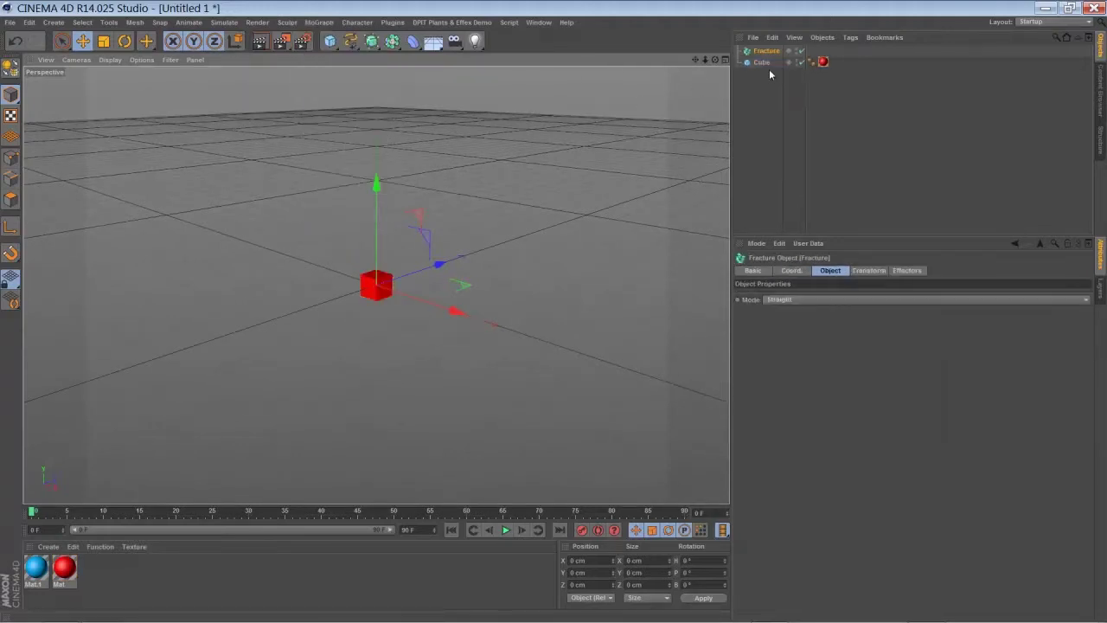
drag(766, 60, 765, 51)
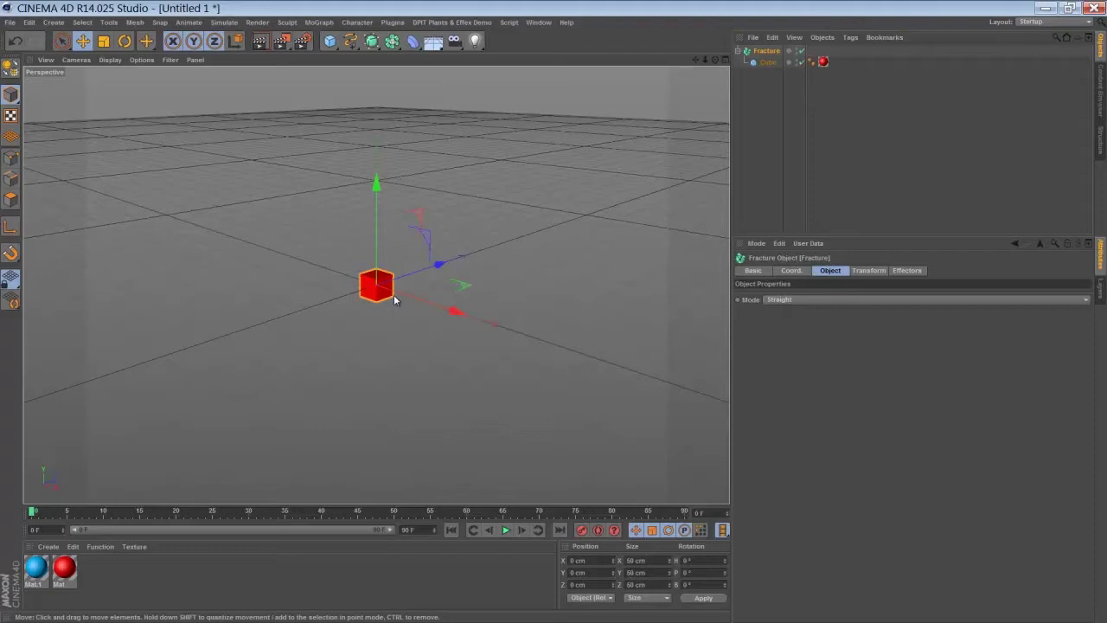
Step: Add a Random effector to the Fracture object and check the Fracture's list of assigned effectors
click(318, 22)
mouse_move(326, 40)
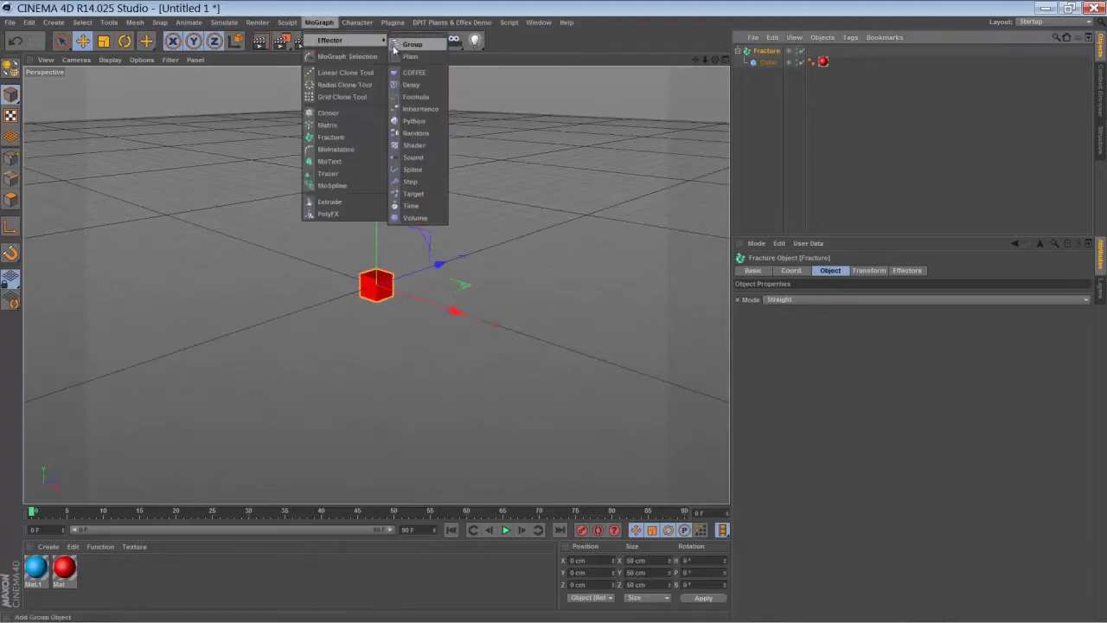
click(414, 134)
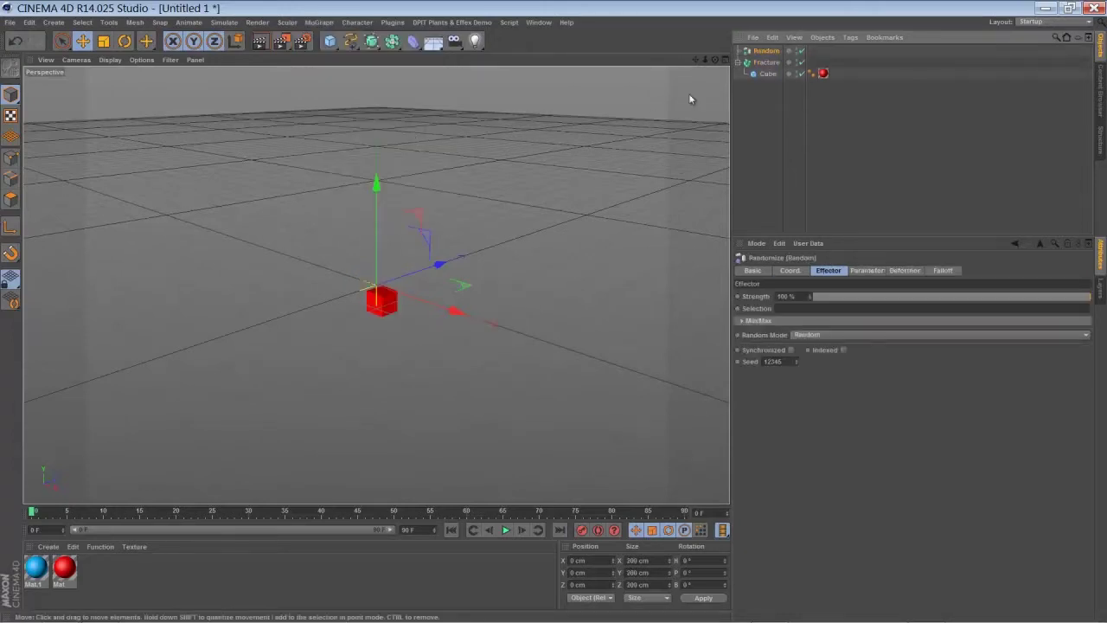
click(765, 62)
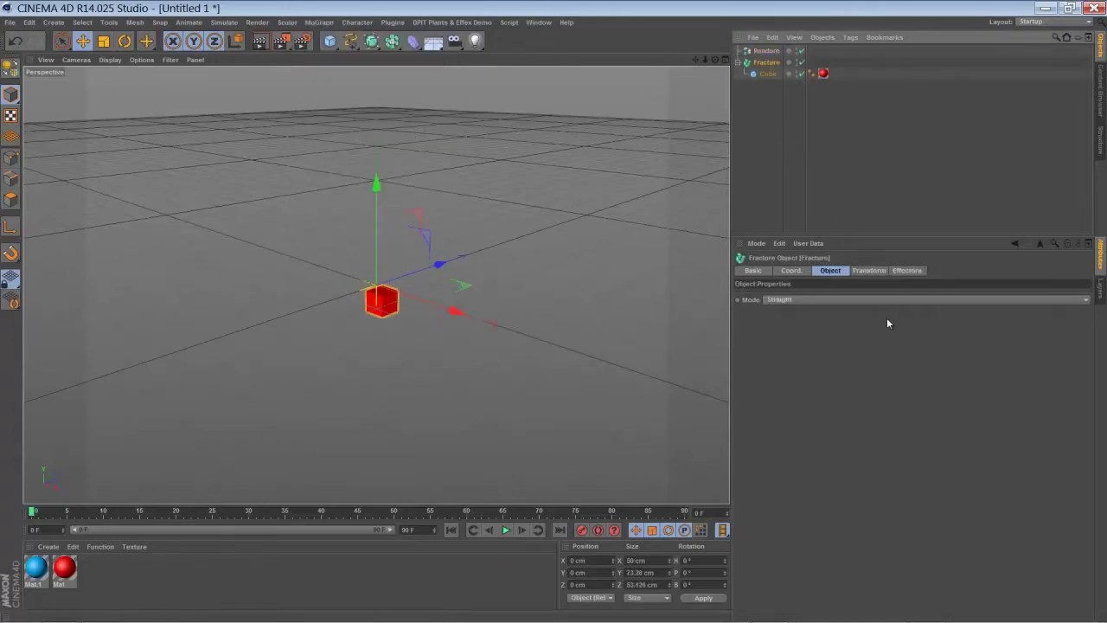
click(908, 271)
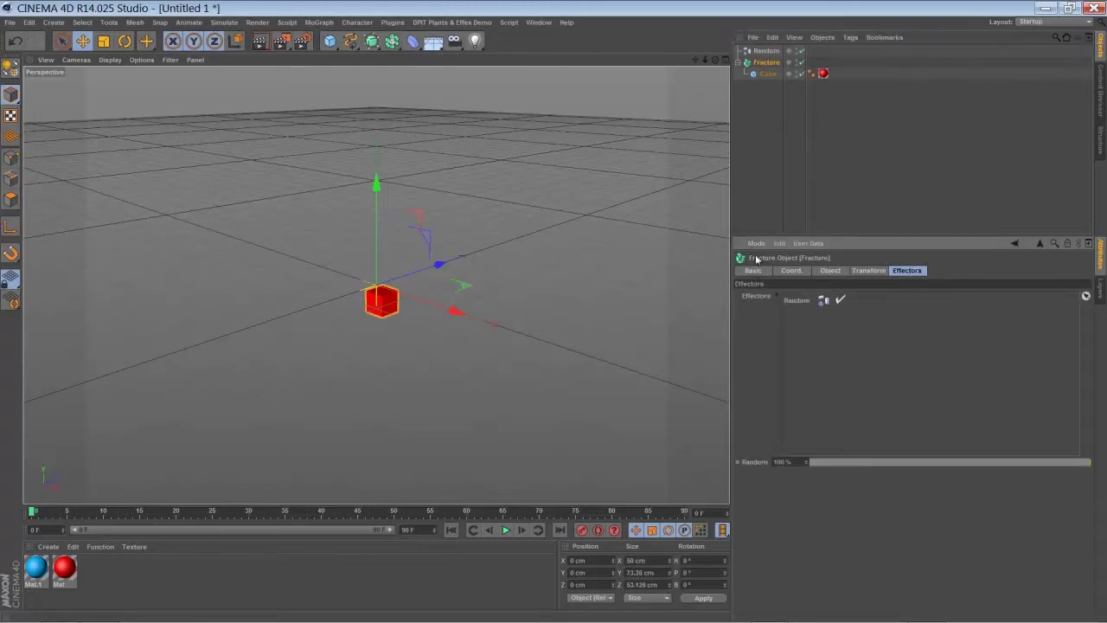
Step: Set the Random effector's random mode to Noise and play the animation to preview the cube's motion
click(769, 52)
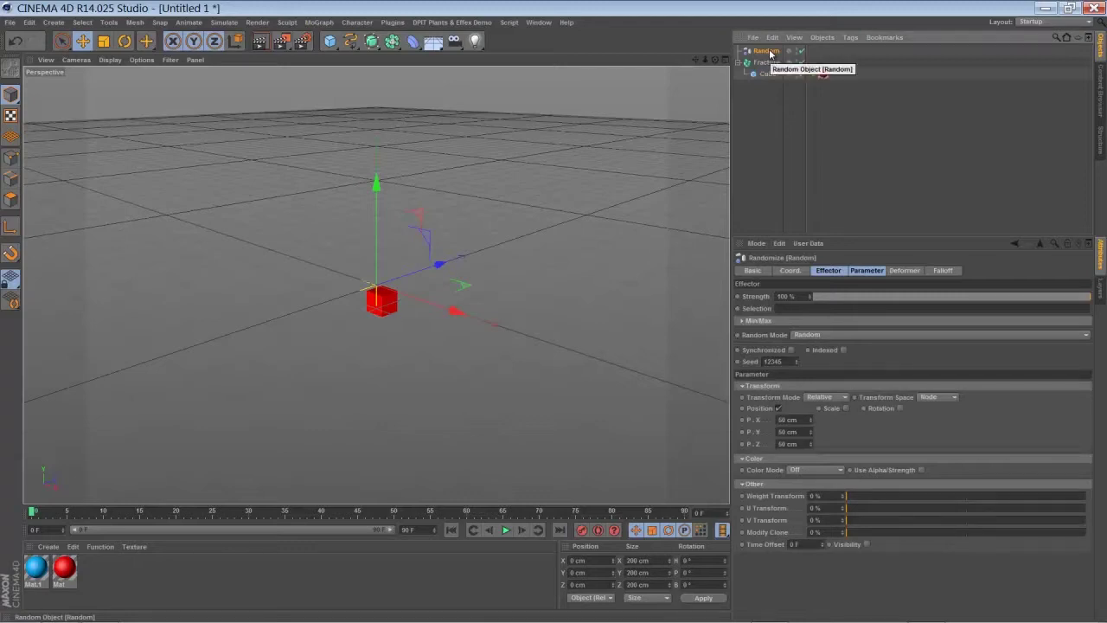
click(828, 271)
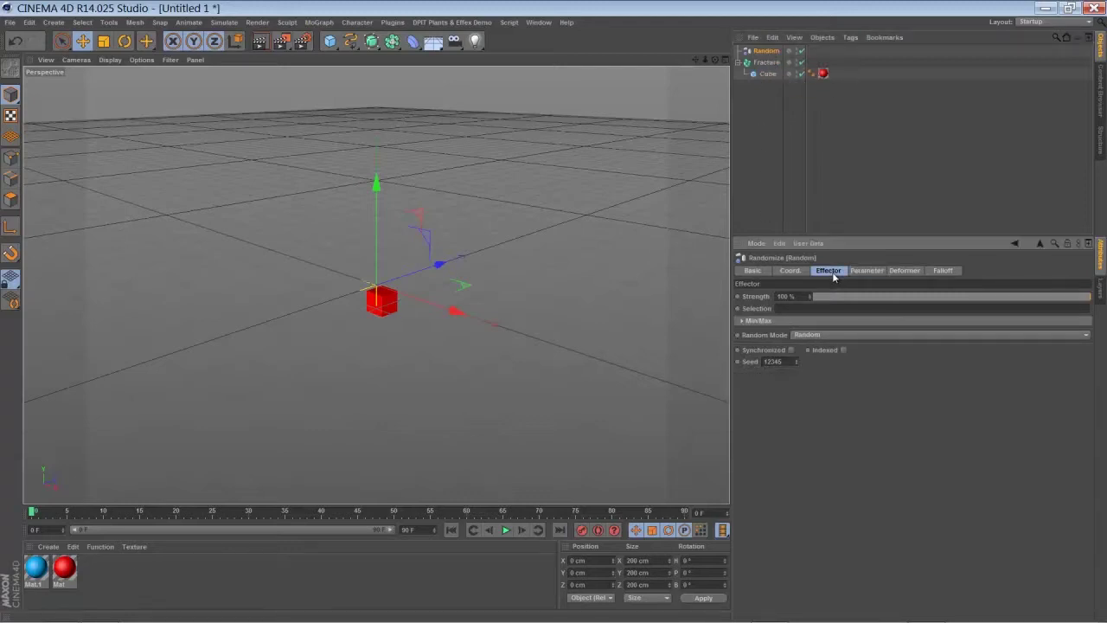
click(797, 335)
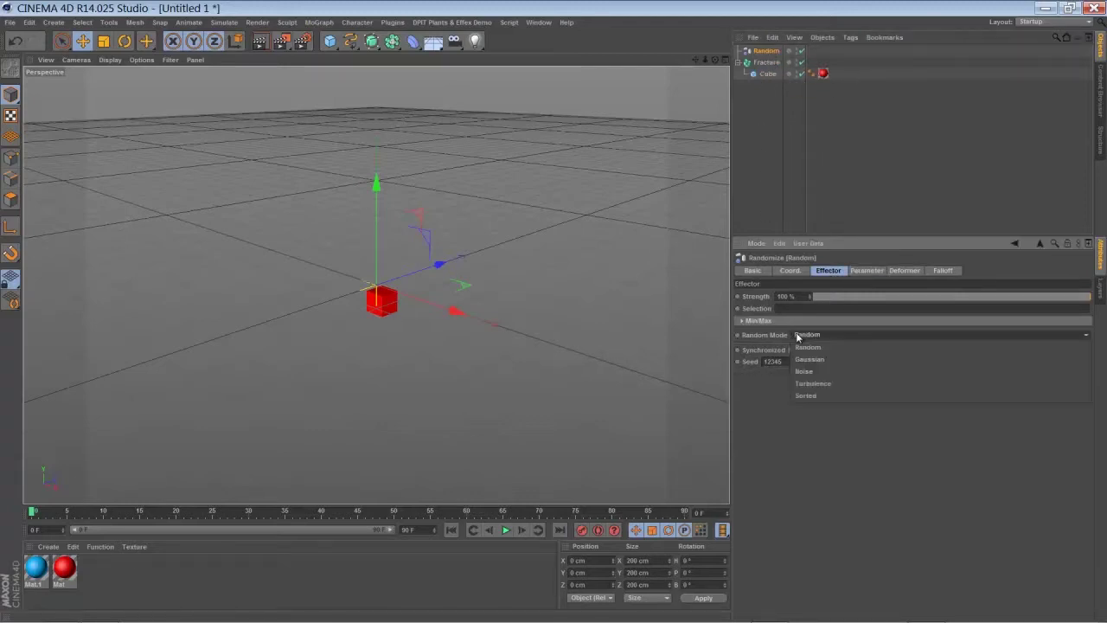
click(799, 374)
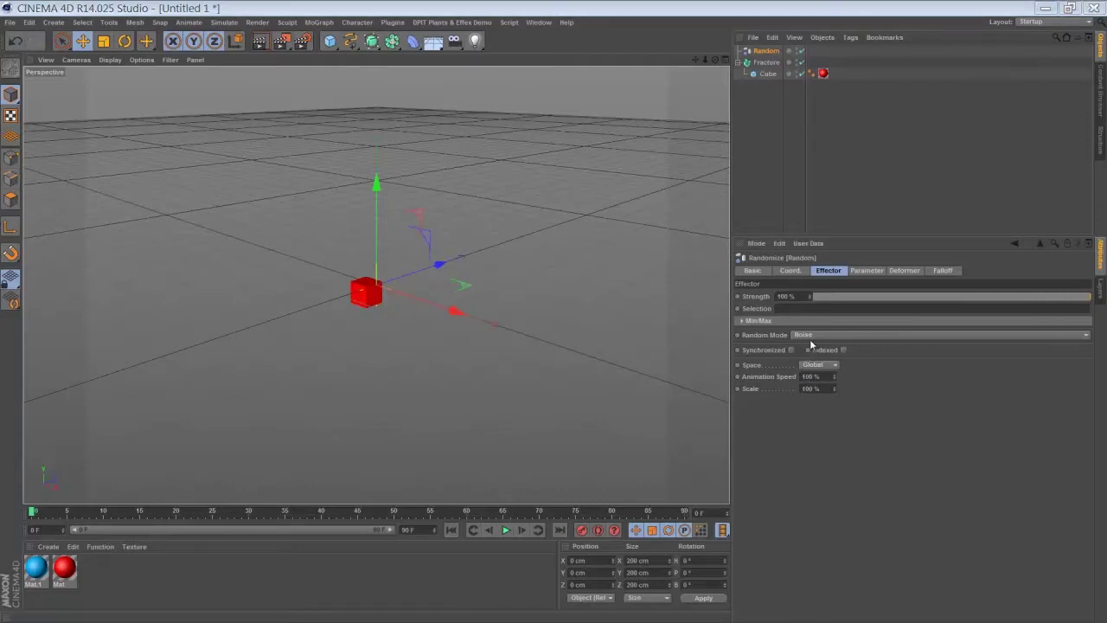
click(505, 530)
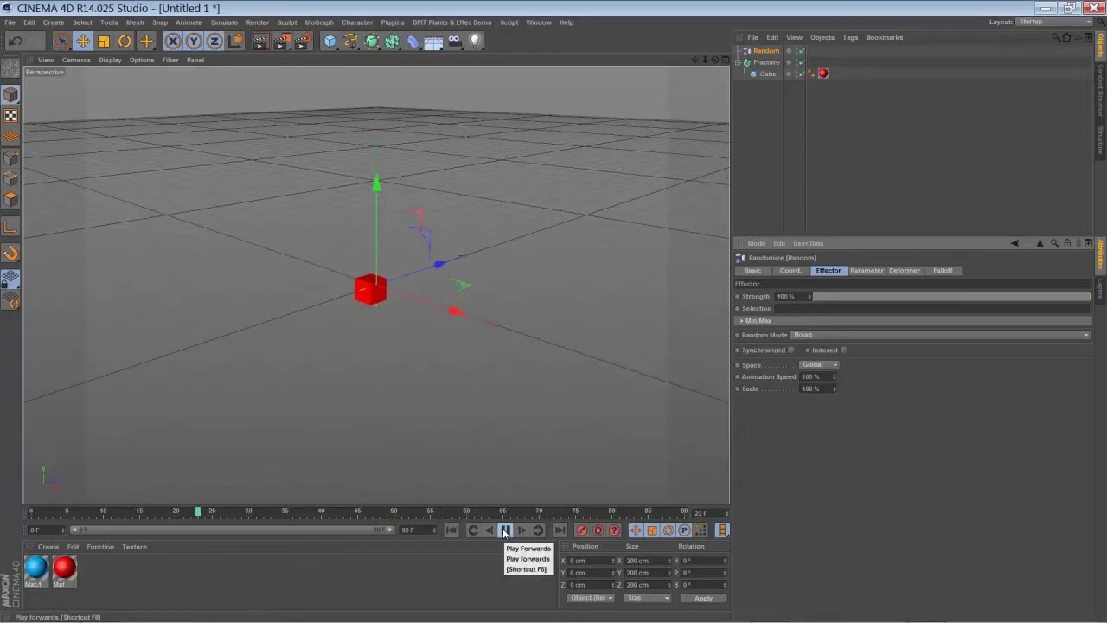
click(505, 530)
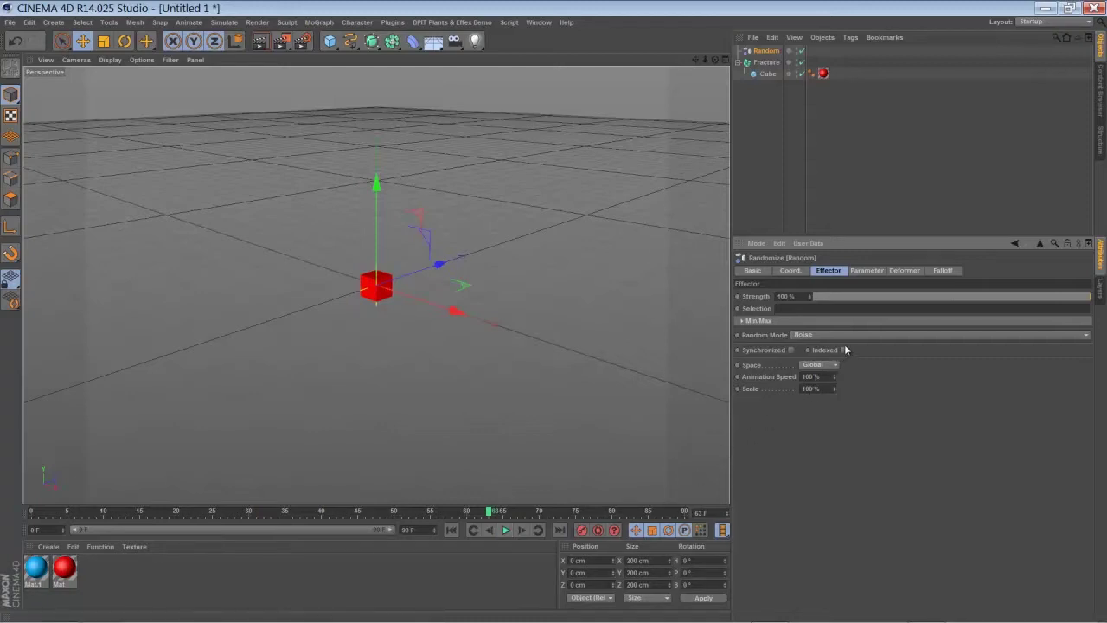
Step: Enable Indexed on the Random effector and set its animation speed to 50% while previewing the playback
click(505, 530)
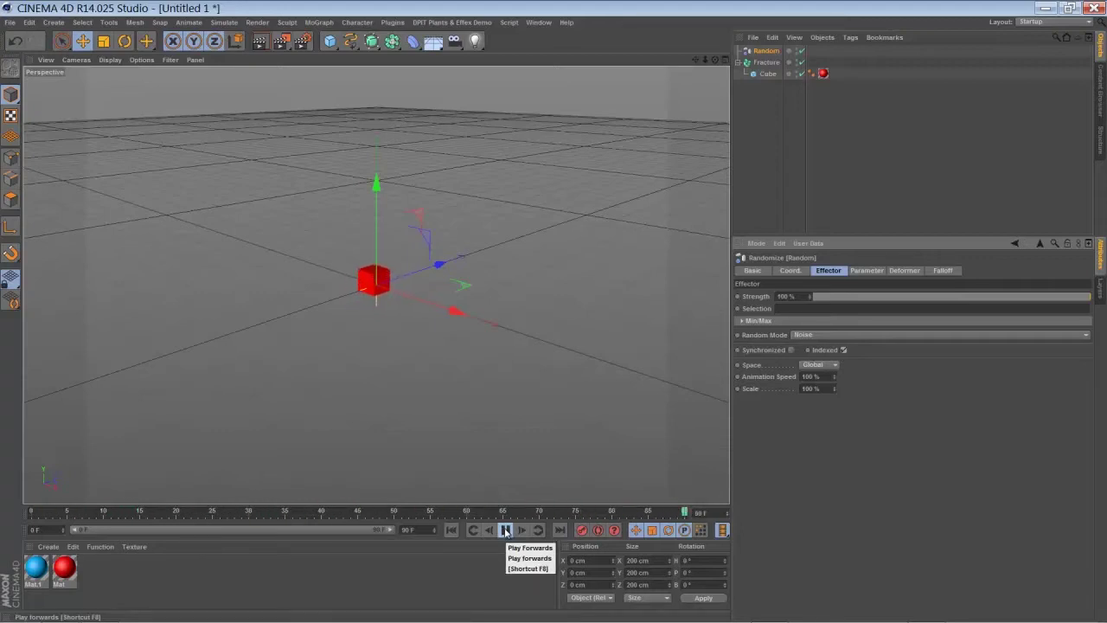
click(800, 377)
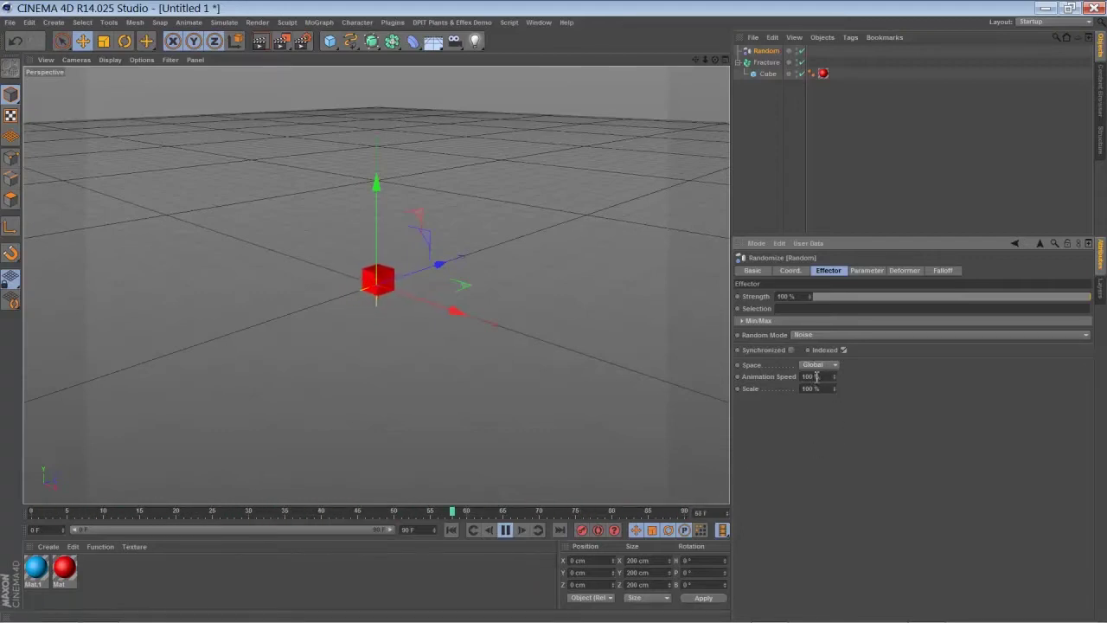
text(8)
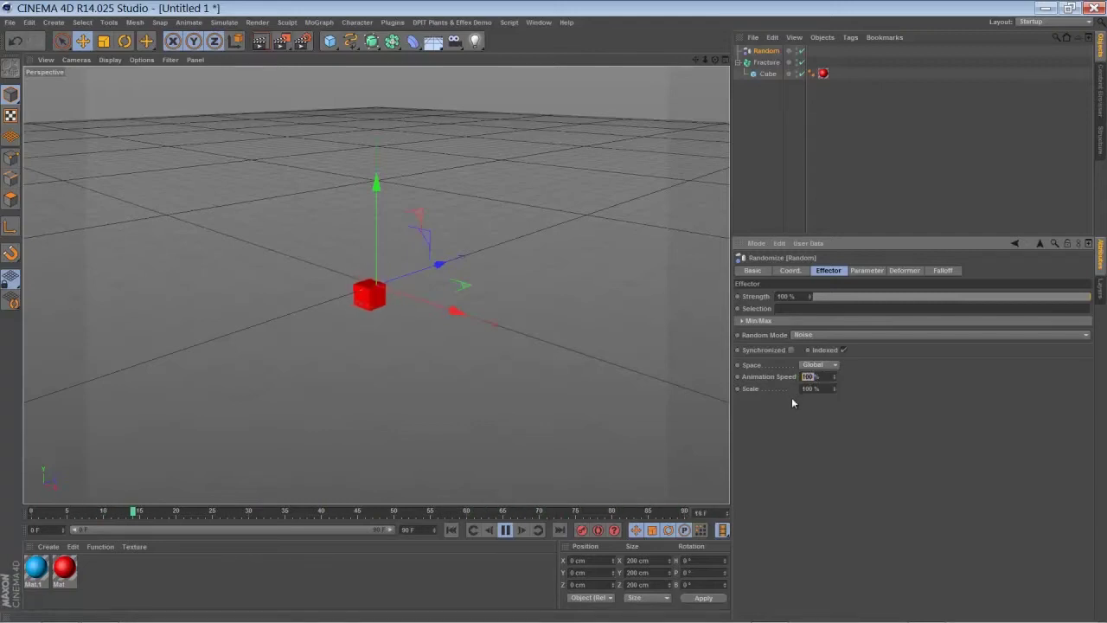
text(0)
key(Return)
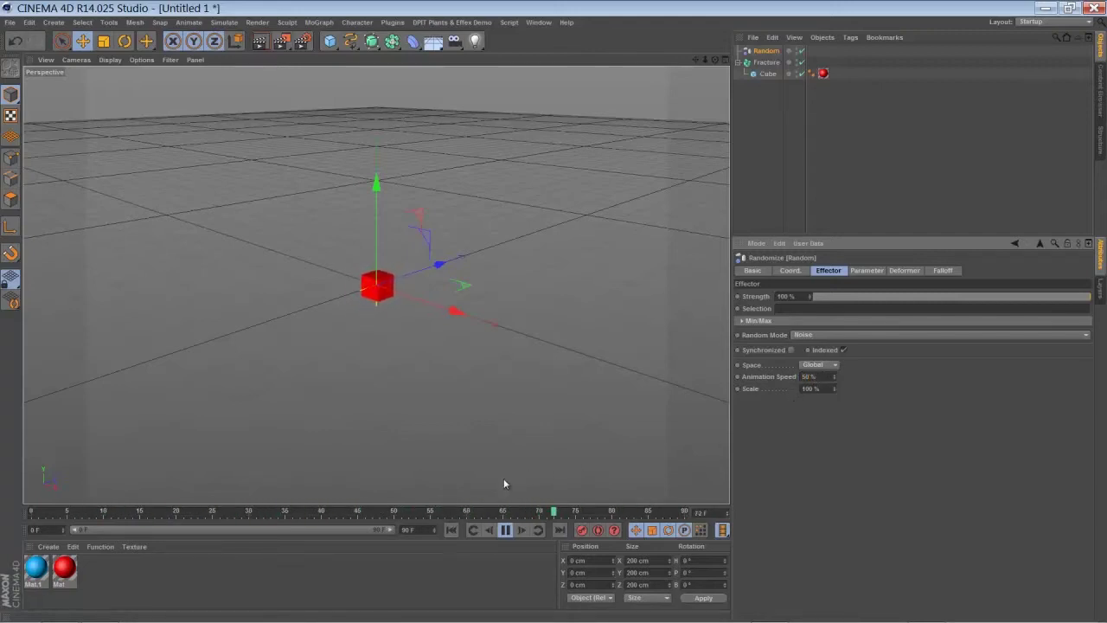
click(506, 530)
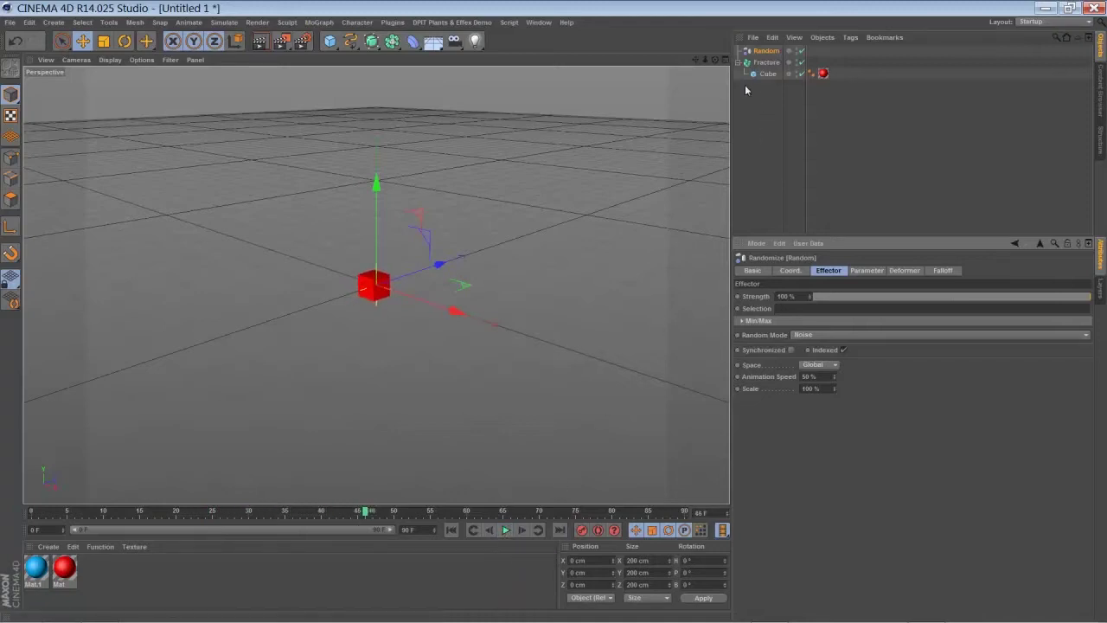
Step: Add a MoGraph Tracer and replace the Random effector in its Trace Link with the Fracture object
click(319, 22)
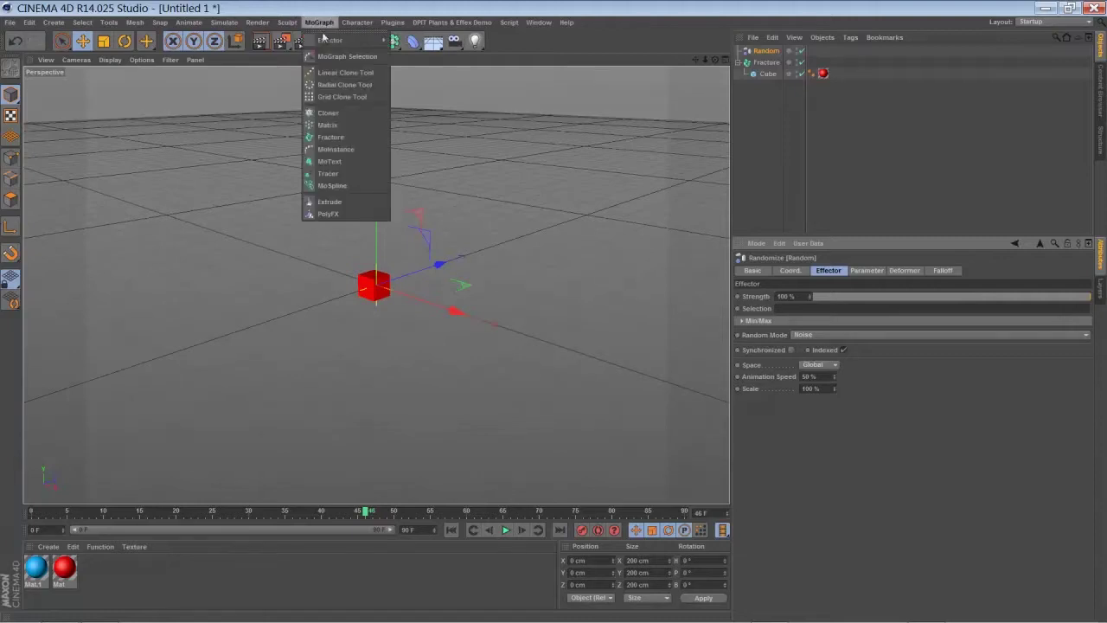
click(329, 174)
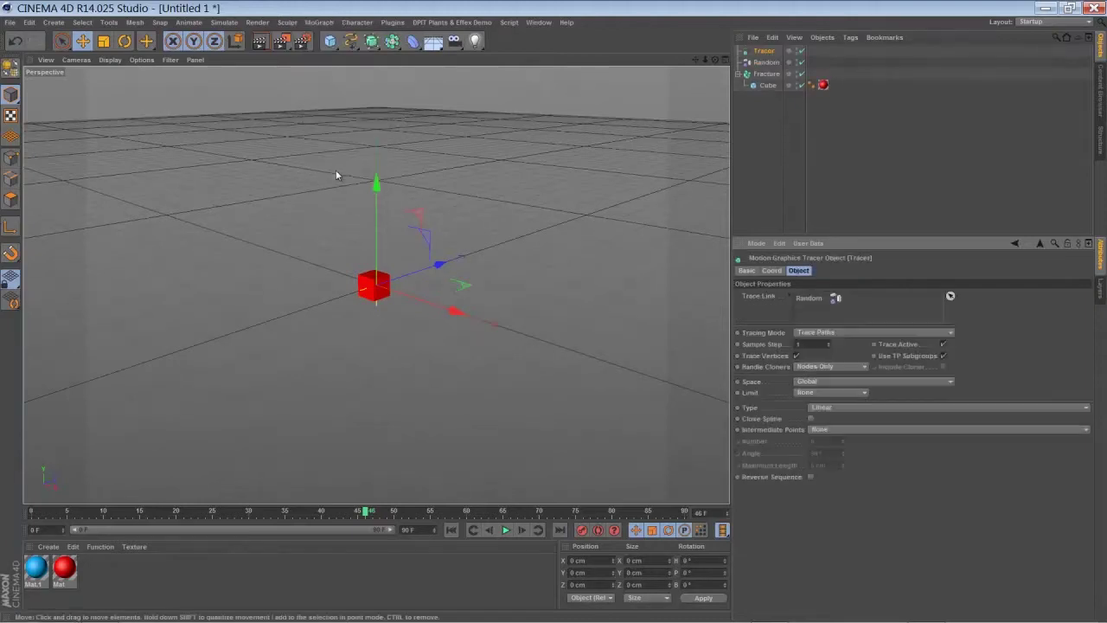
click(767, 76)
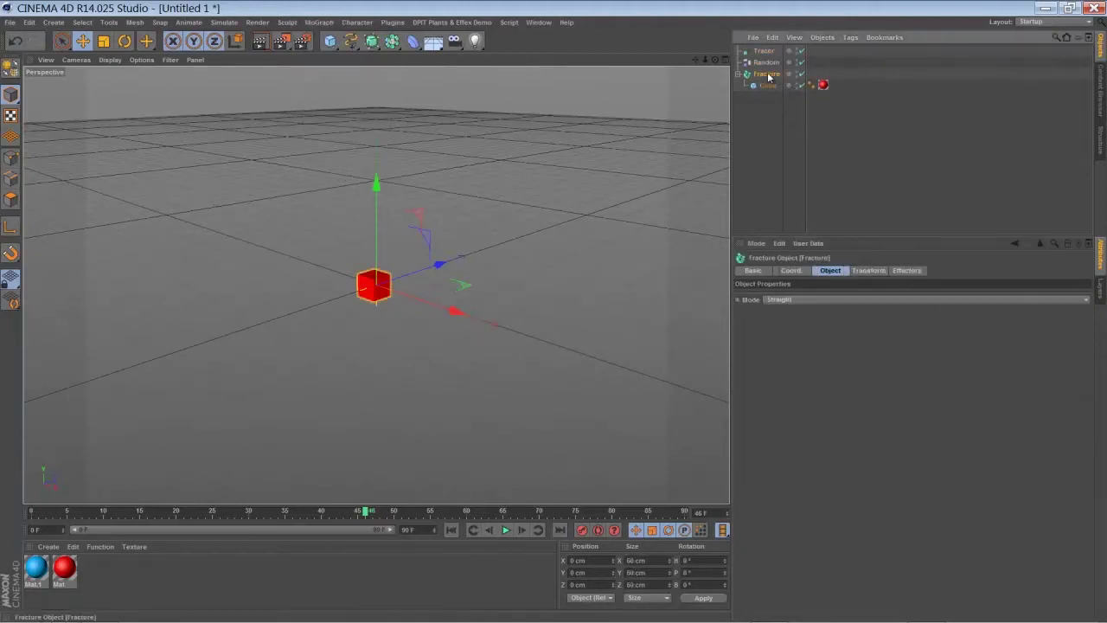
click(764, 53)
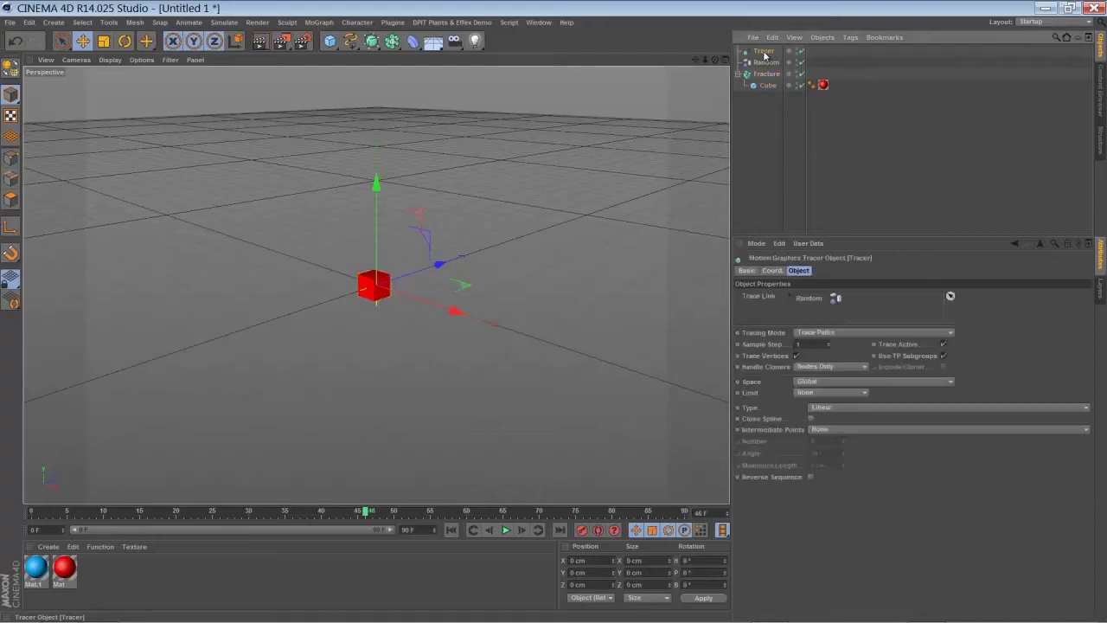
click(802, 300)
drag(766, 74, 795, 186)
drag(819, 301, 809, 304)
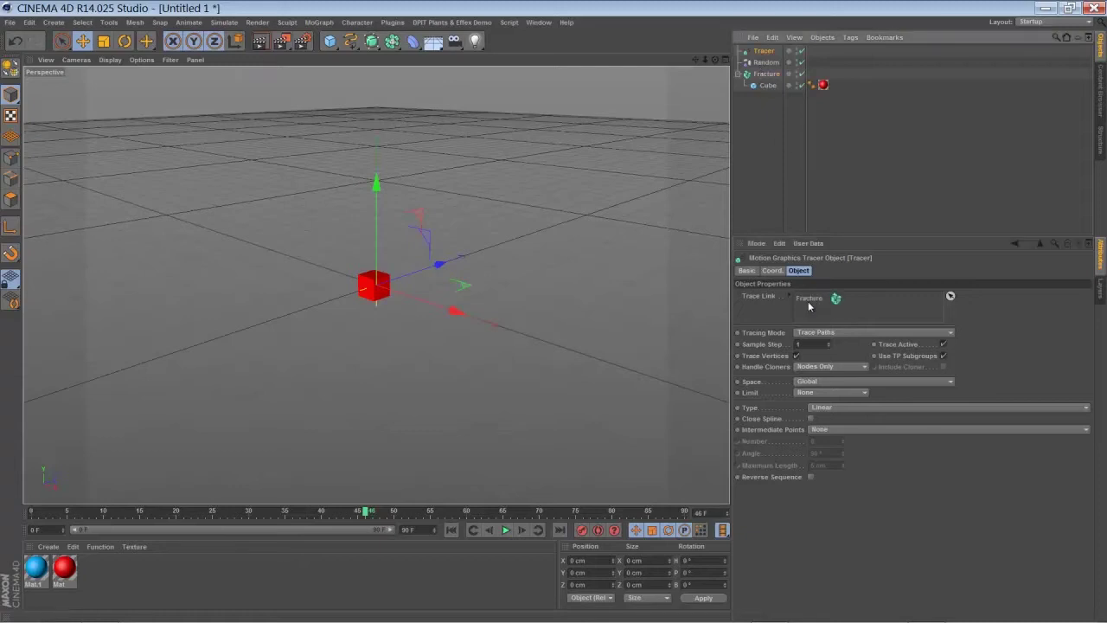
Step: Disable the Fracture object and play the animation from the first frame to generate the traced path, pausing at frame 54
click(799, 74)
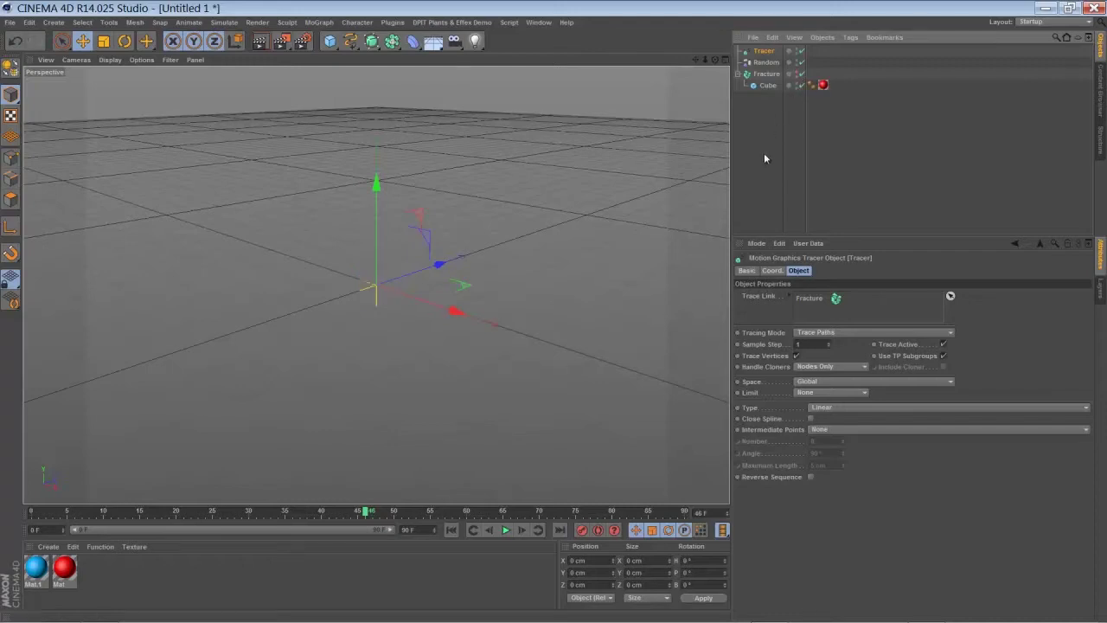
click(450, 530)
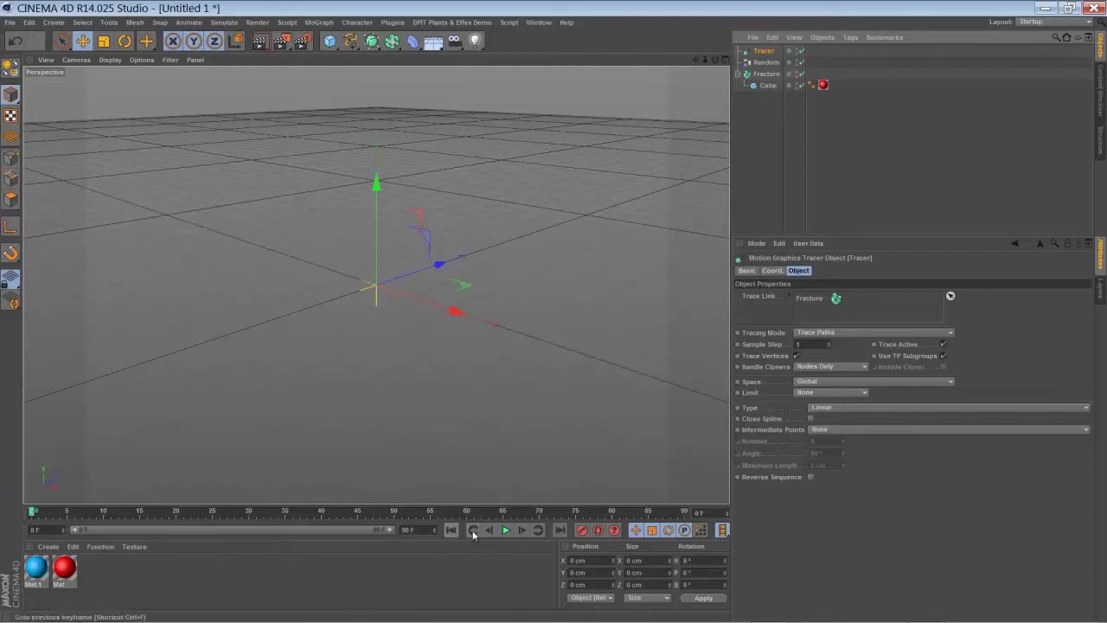
click(507, 531)
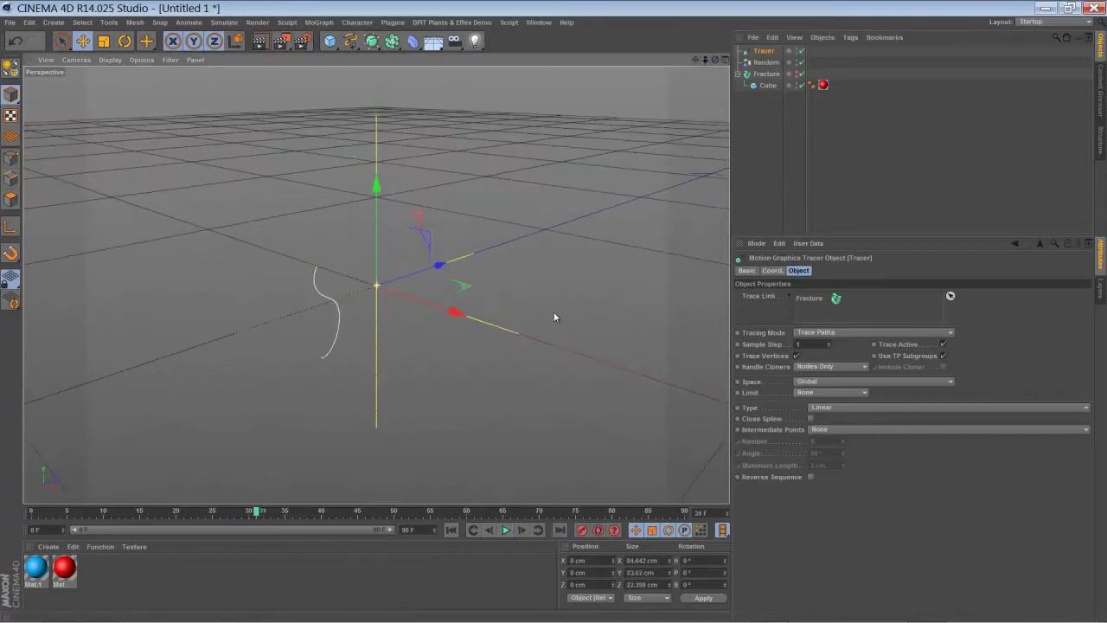
click(450, 529)
click(505, 530)
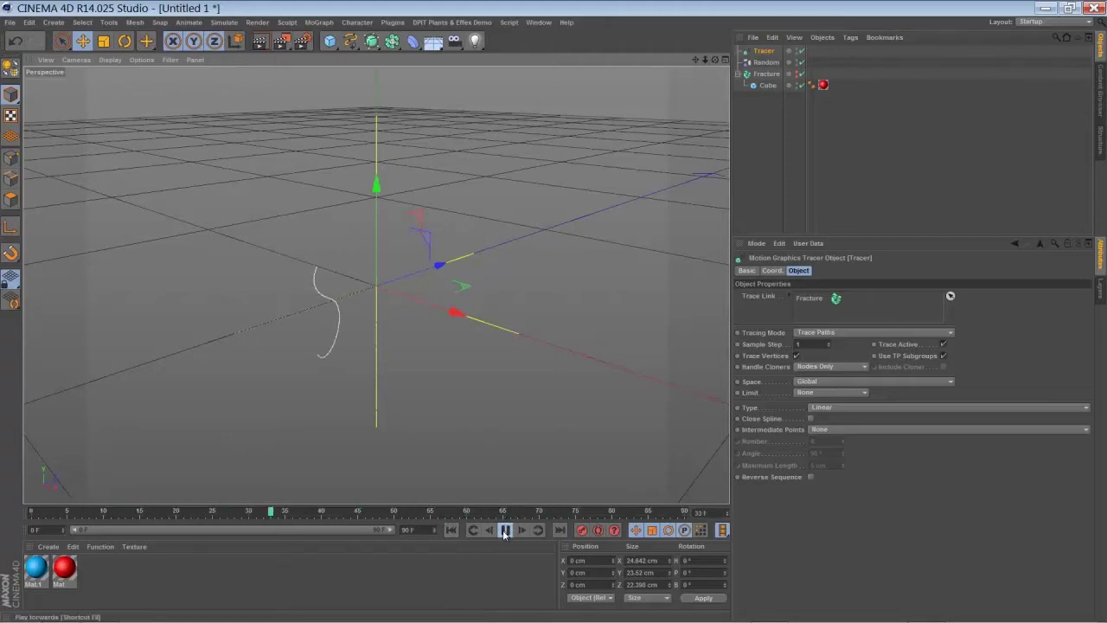
click(506, 530)
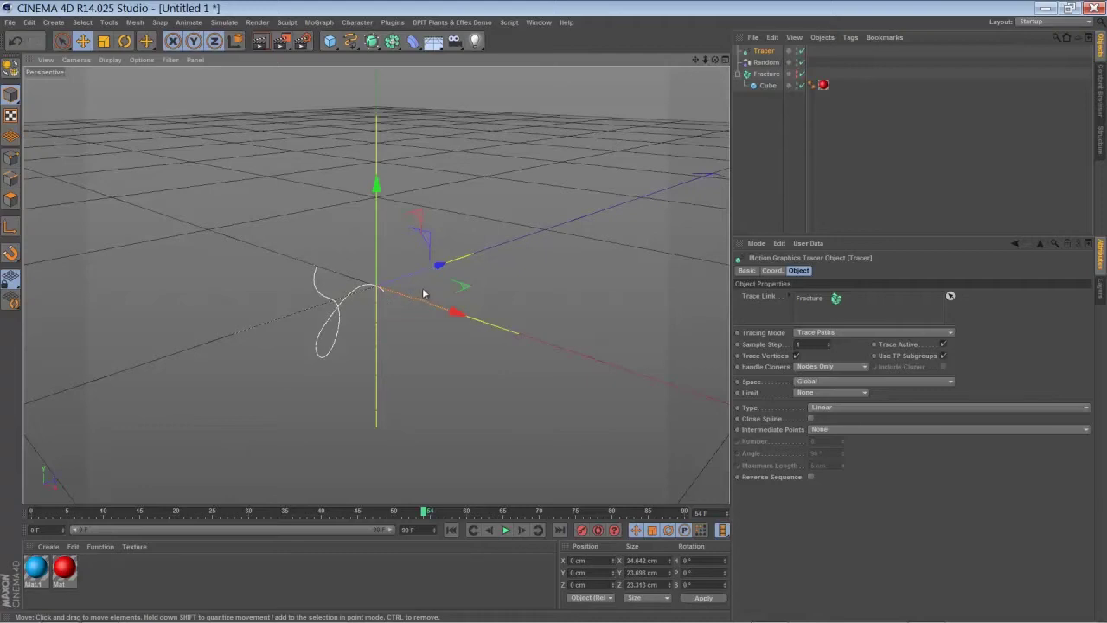
Step: Set the Random effector's position range to 500 cm on X, Y and Z
click(769, 63)
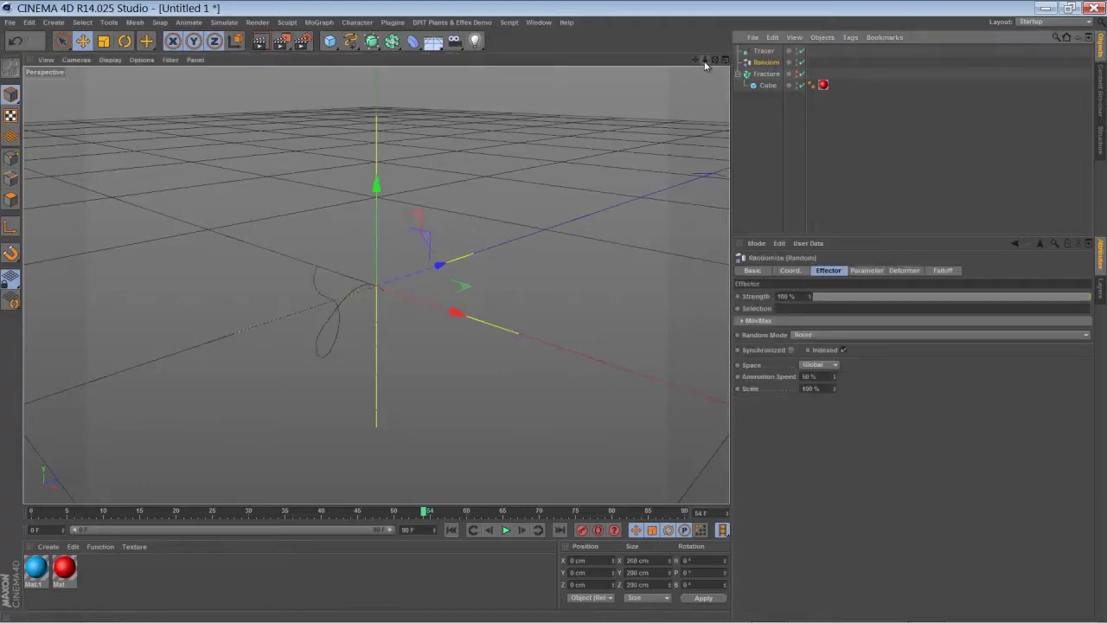
drag(705, 60, 552, 311)
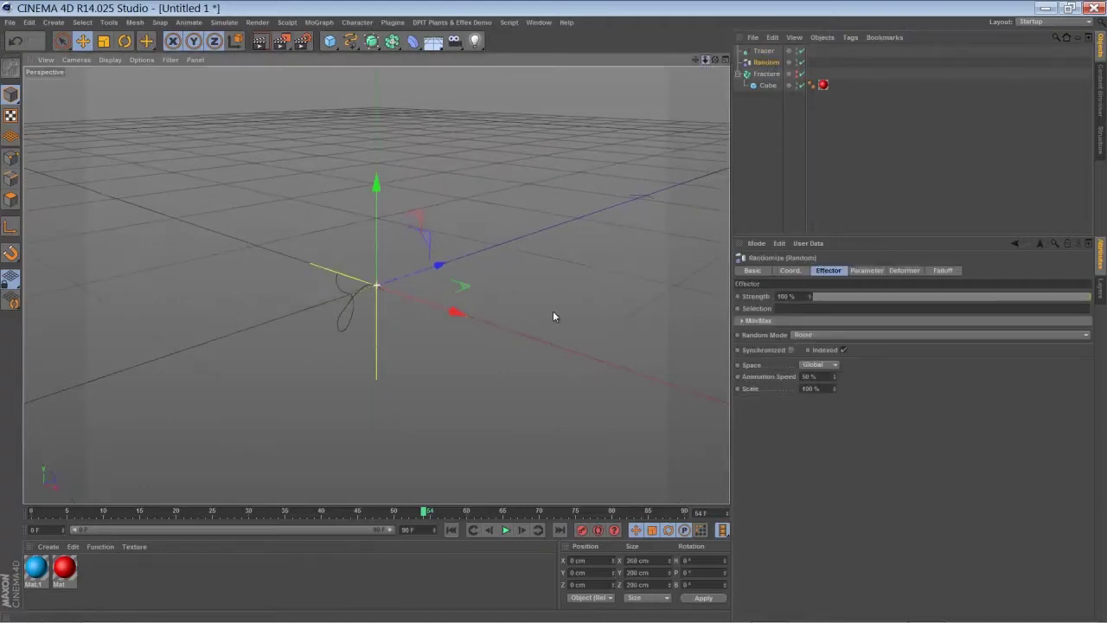
click(866, 270)
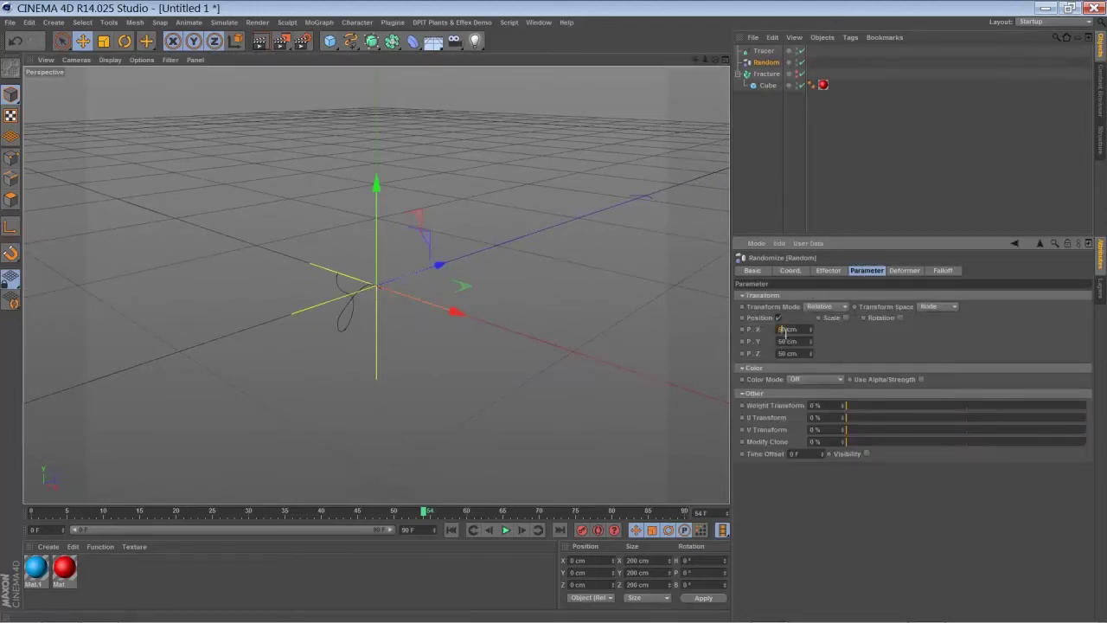
text(0)
click(785, 354)
text(0)
Step: Play the animation from the first frame to preview the enlarged traced path, pausing at frame 45
click(450, 530)
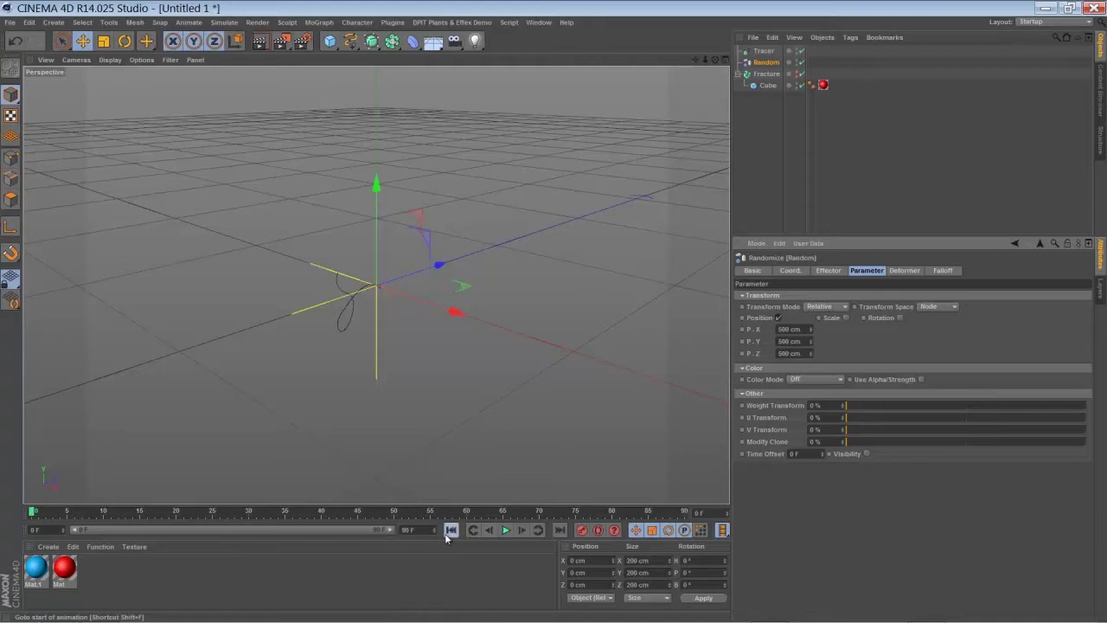
click(505, 531)
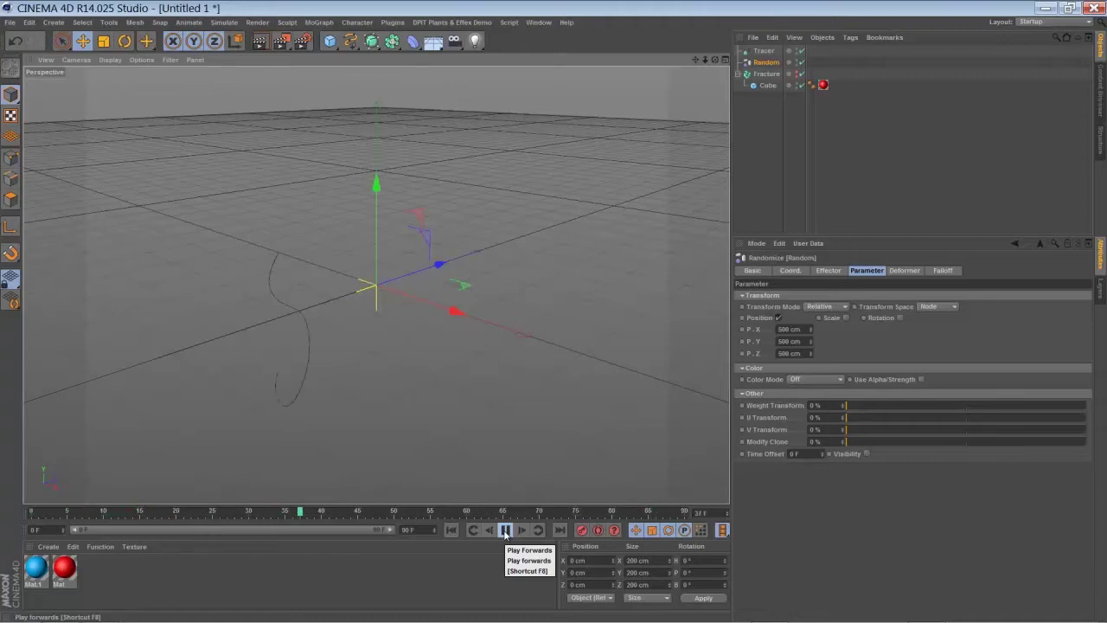
click(505, 530)
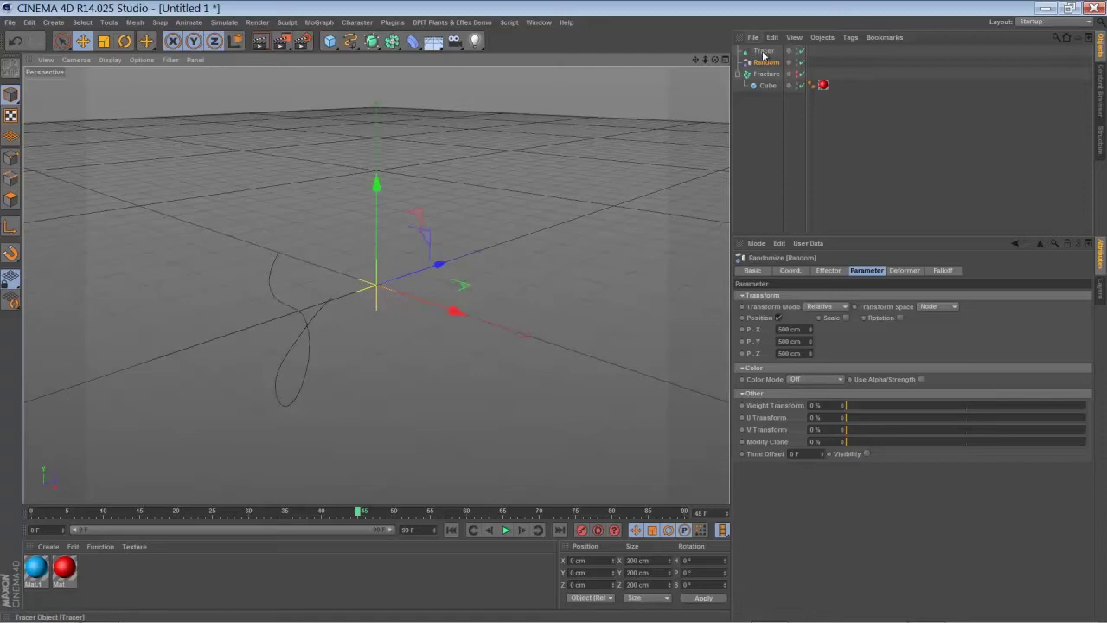
Step: Add a MoGraph Cloner and a Platonic object, and make the Platonic a child of the Cloner
click(317, 25)
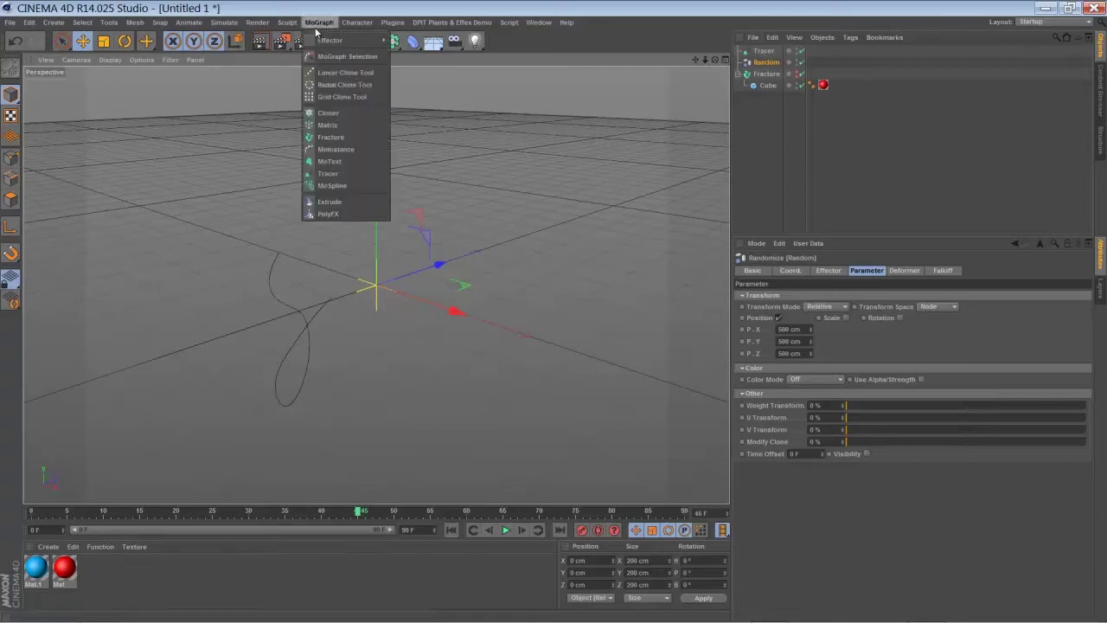
click(339, 121)
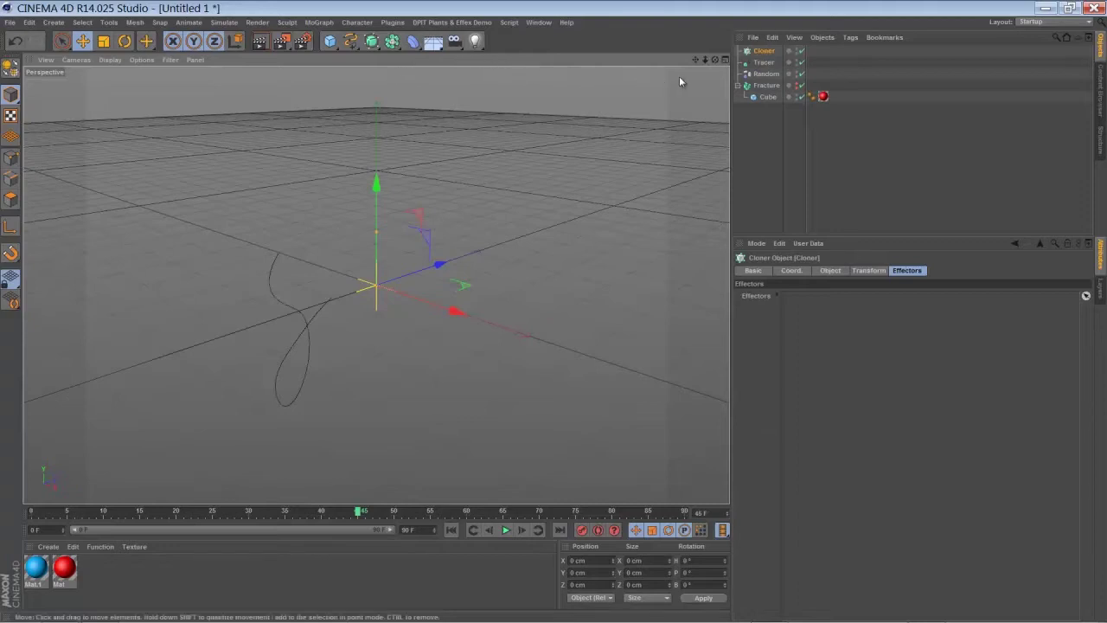
click(332, 46)
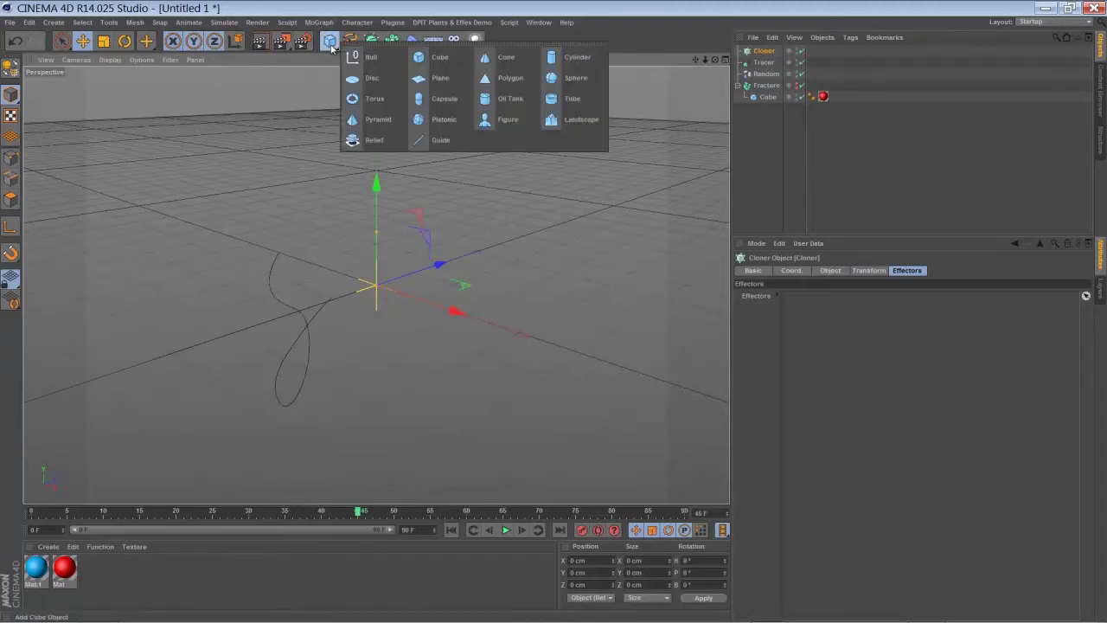
click(444, 122)
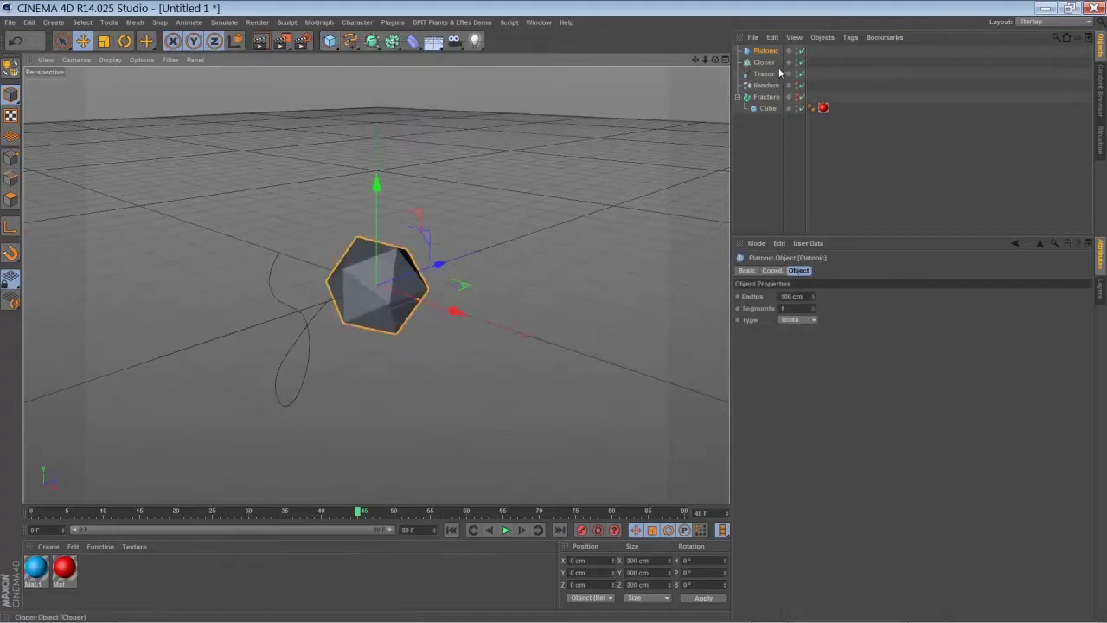
mouse_move(763, 54)
mouse_down()
mouse_move(765, 69)
mouse_move(765, 56)
mouse_up()
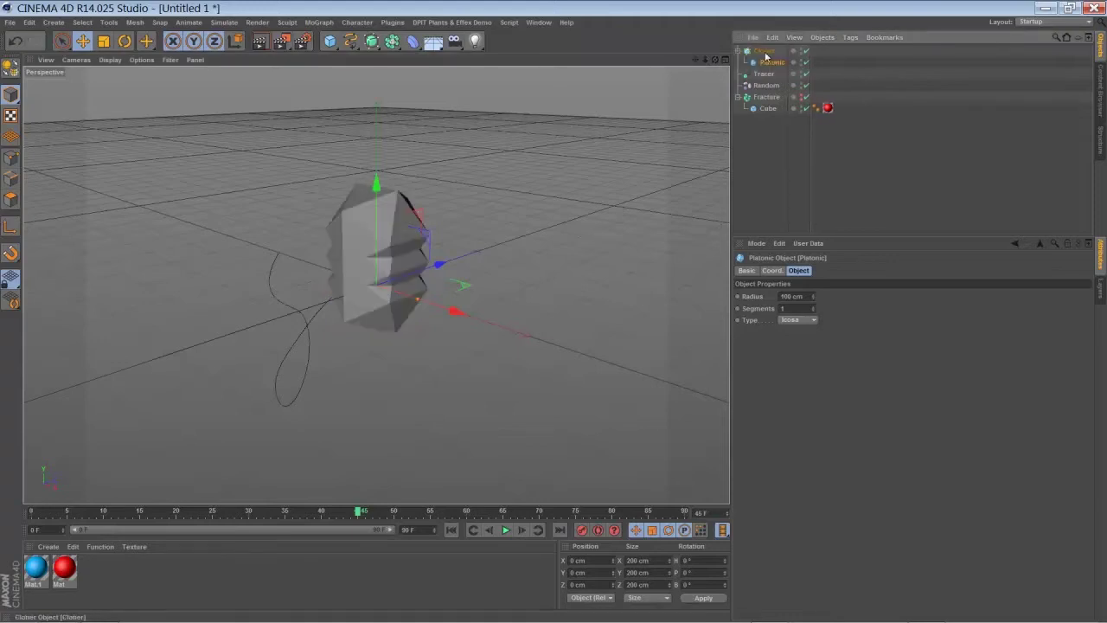
Step: Set the Cloner's mode to Object and link the Tracer as the object to clone onto
click(765, 53)
click(823, 271)
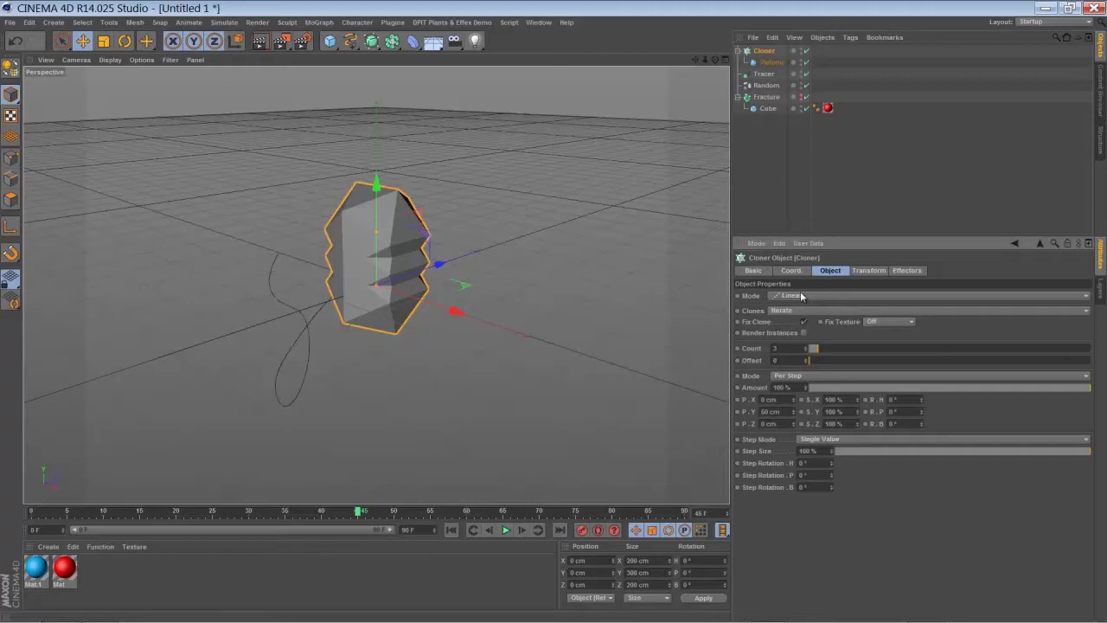
click(802, 296)
click(797, 310)
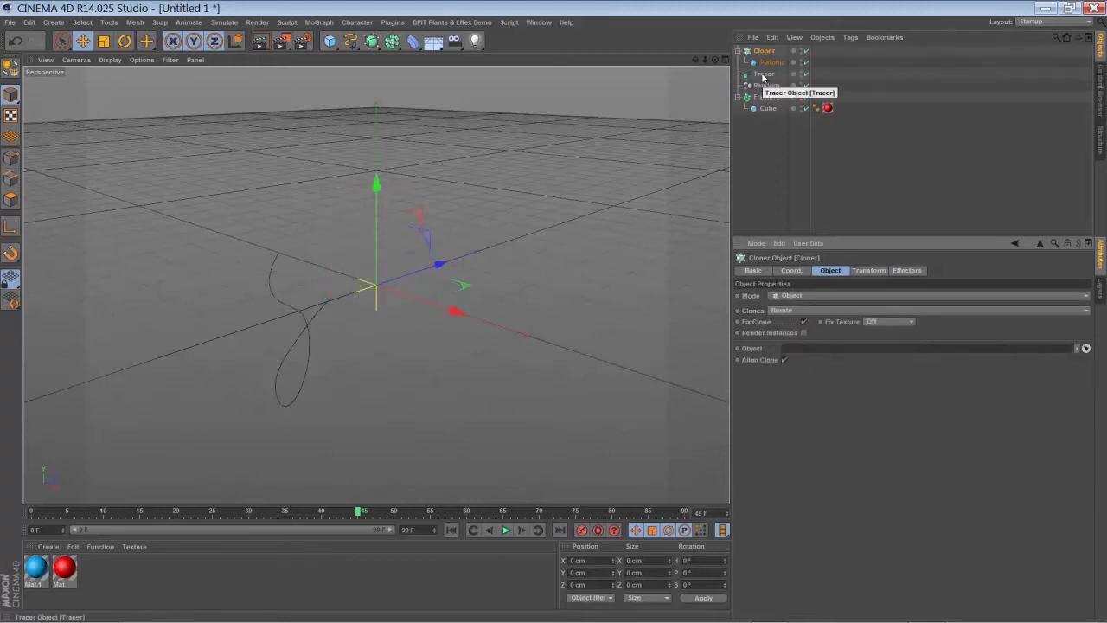
drag(763, 77, 811, 349)
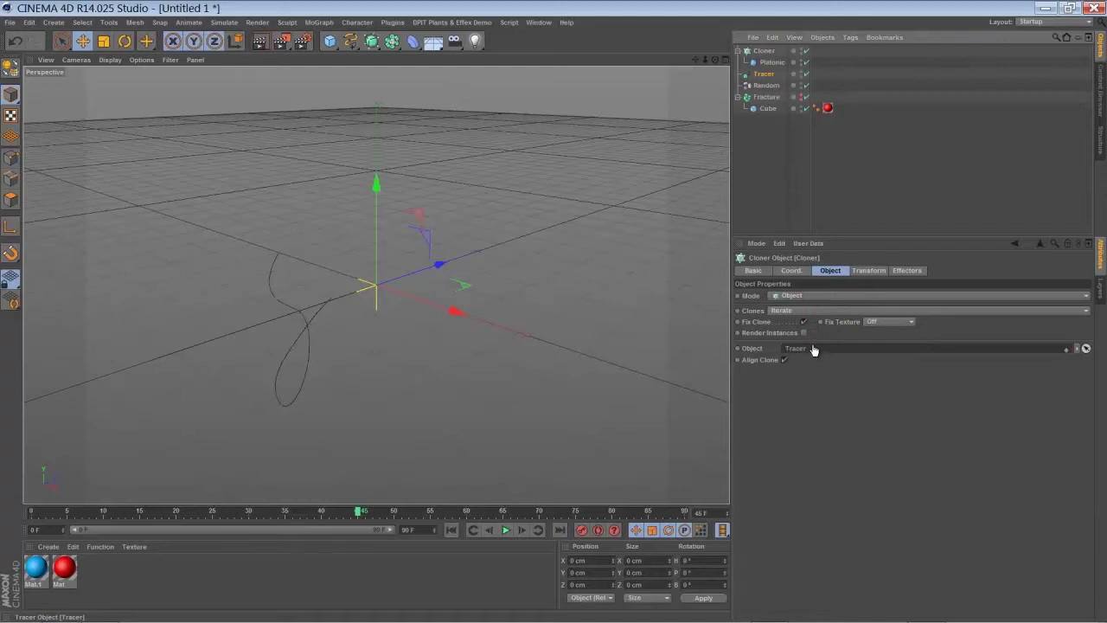
Step: Play the animation from the first frame to preview the clones along the traced path, pausing at frame 76
click(450, 529)
click(505, 529)
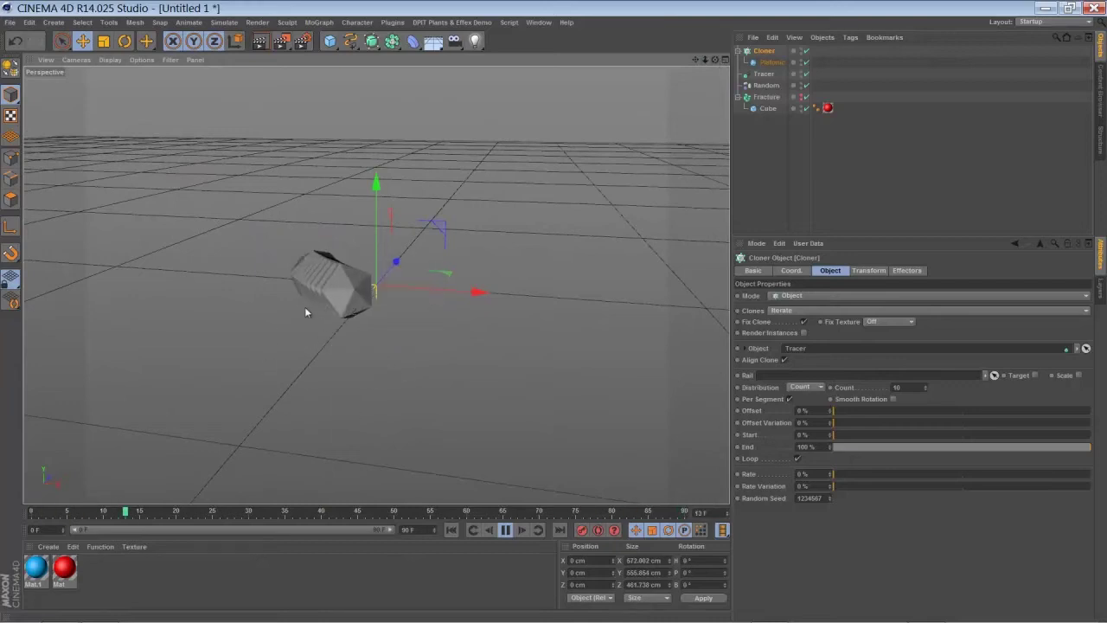
click(506, 530)
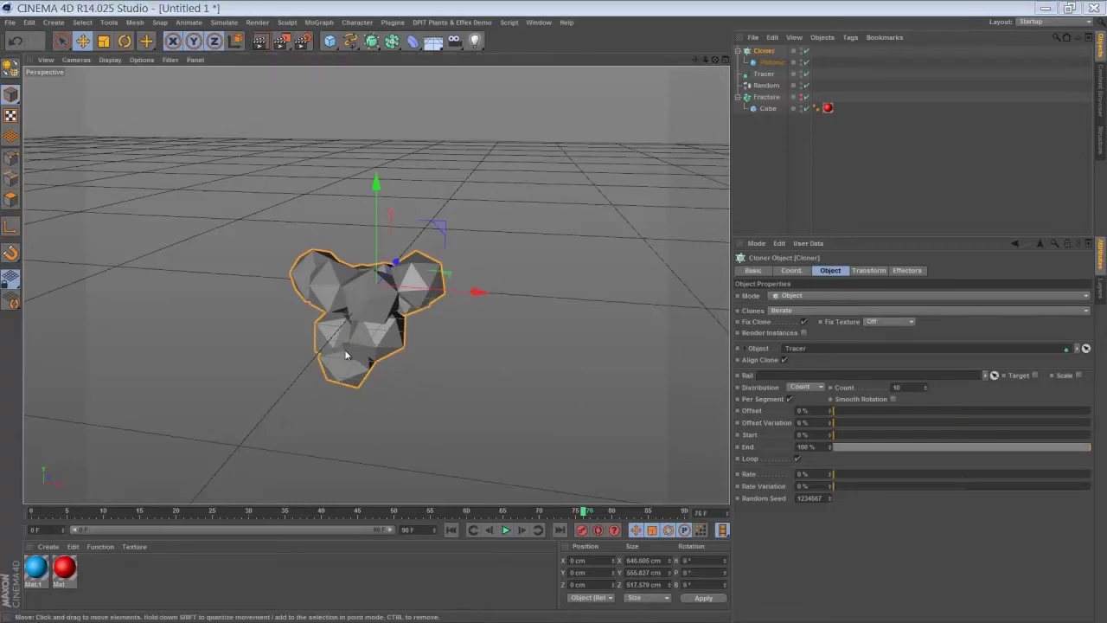
Step: Apply the blue material Mat.1 to the Platonic object inside the Cloner
drag(35, 568, 769, 62)
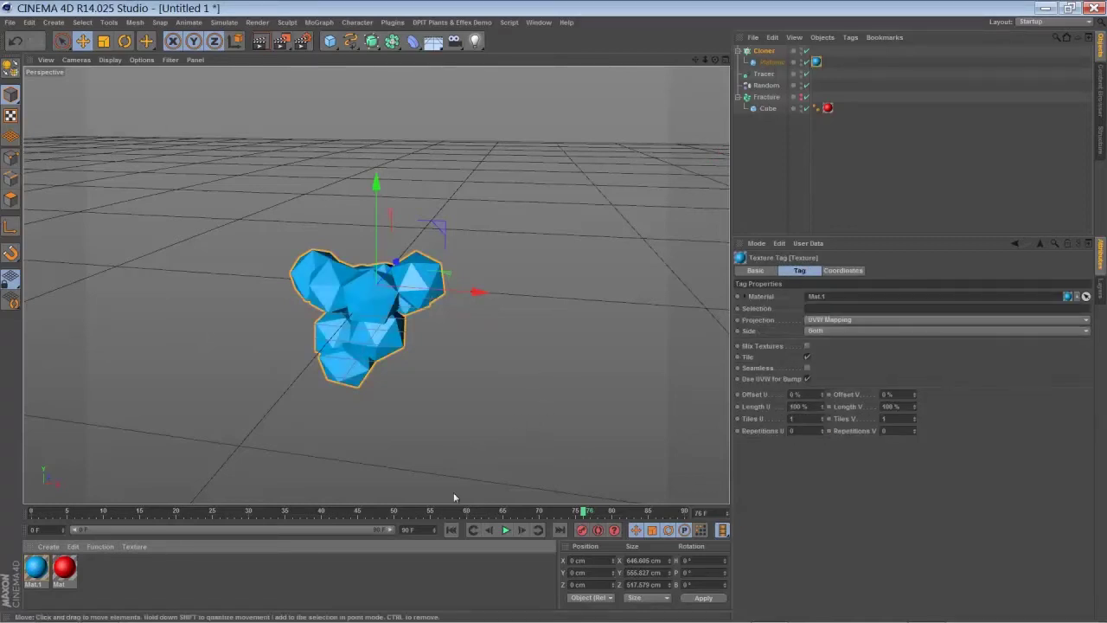
key(o)
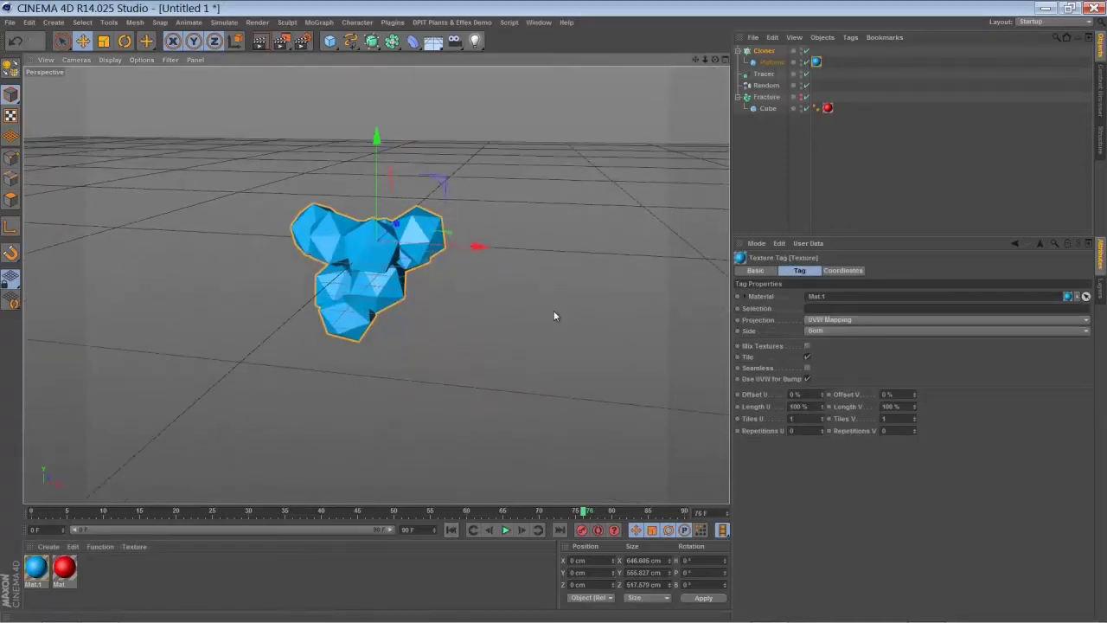
alt+drag(554, 317, 554, 317)
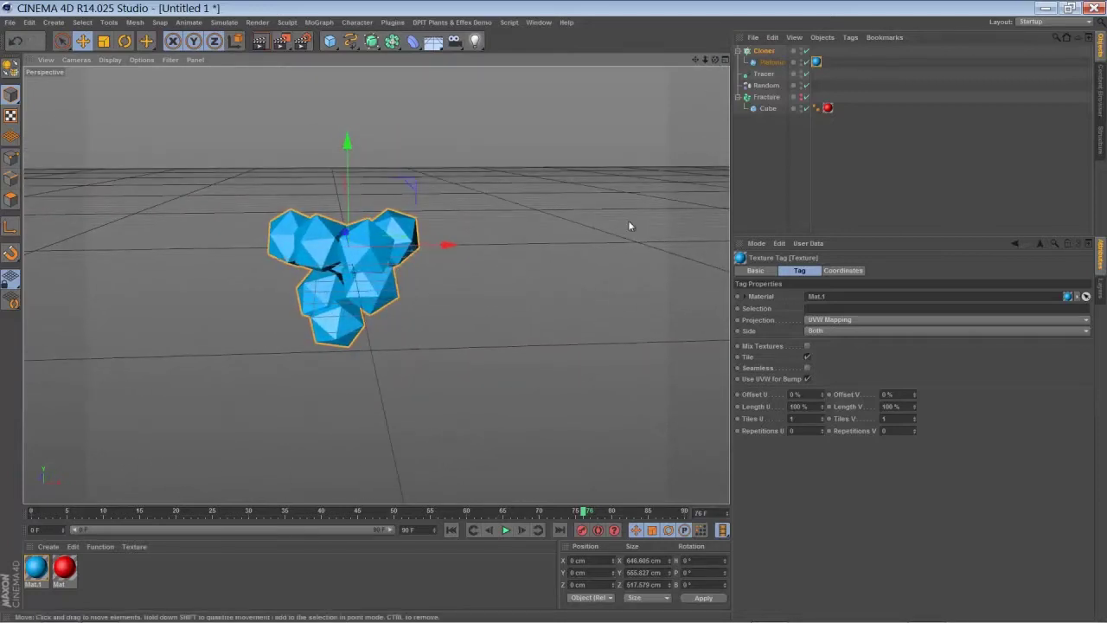
Step: Increase the Random effector's position range to 5000 cm on X, Y and Z
click(765, 86)
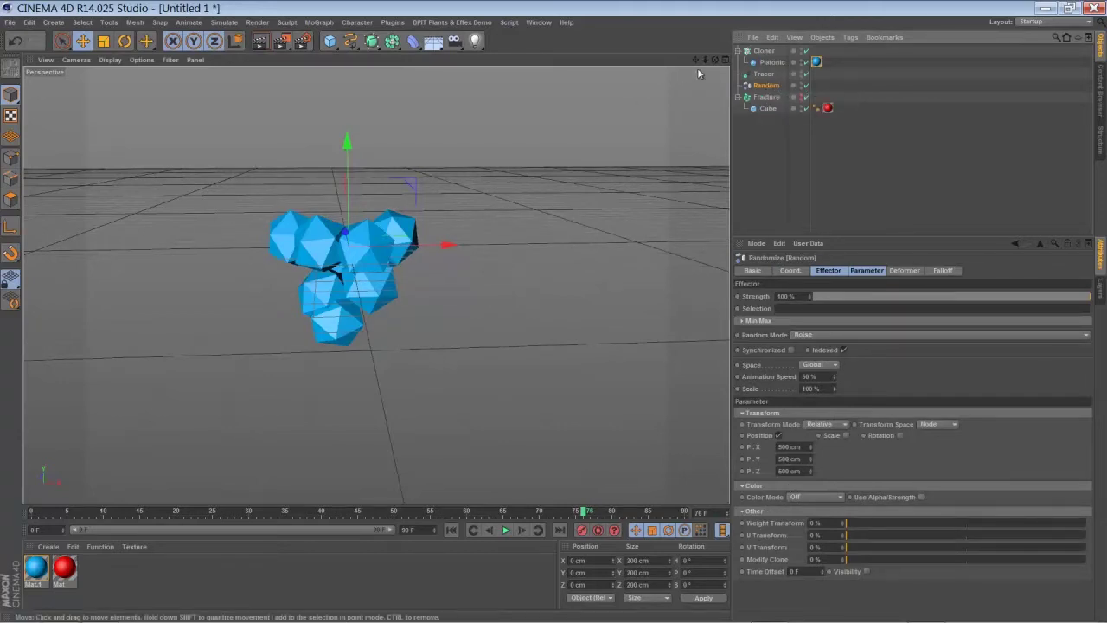
scroll(551, 311, down, 5)
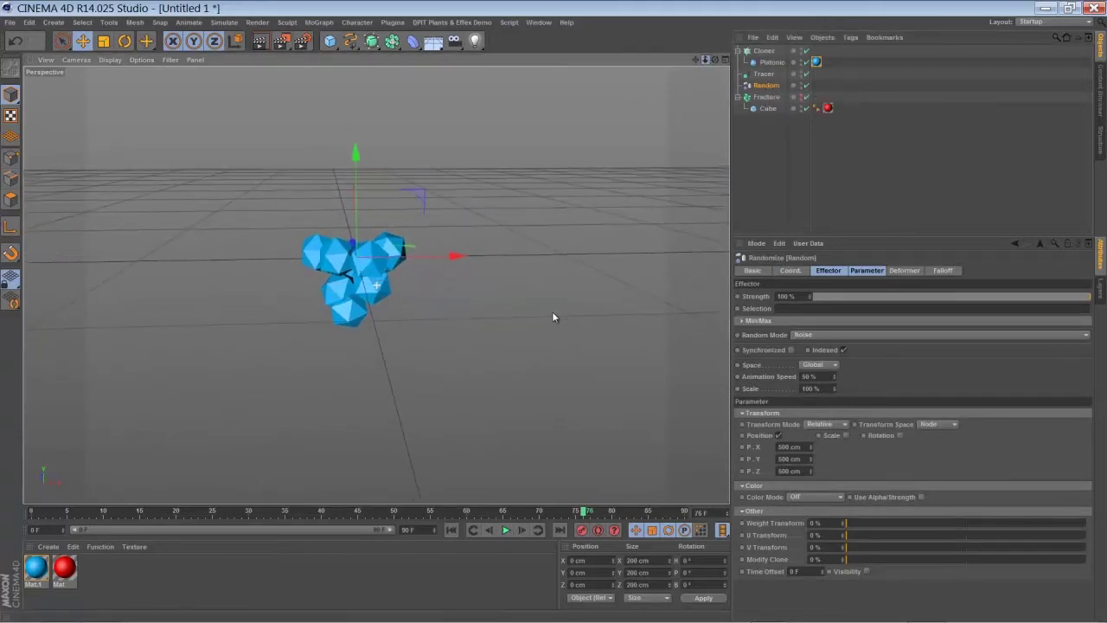
click(789, 447)
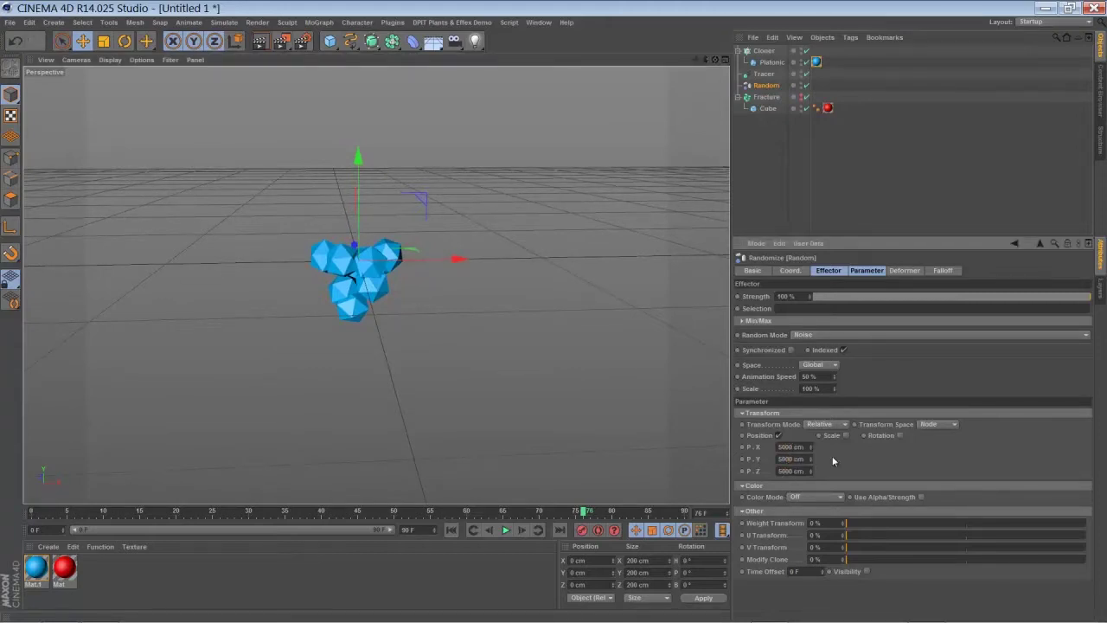
Step: Play the animation from the first frame to check how the clones spread along the larger path, stopping at frame 0
click(451, 529)
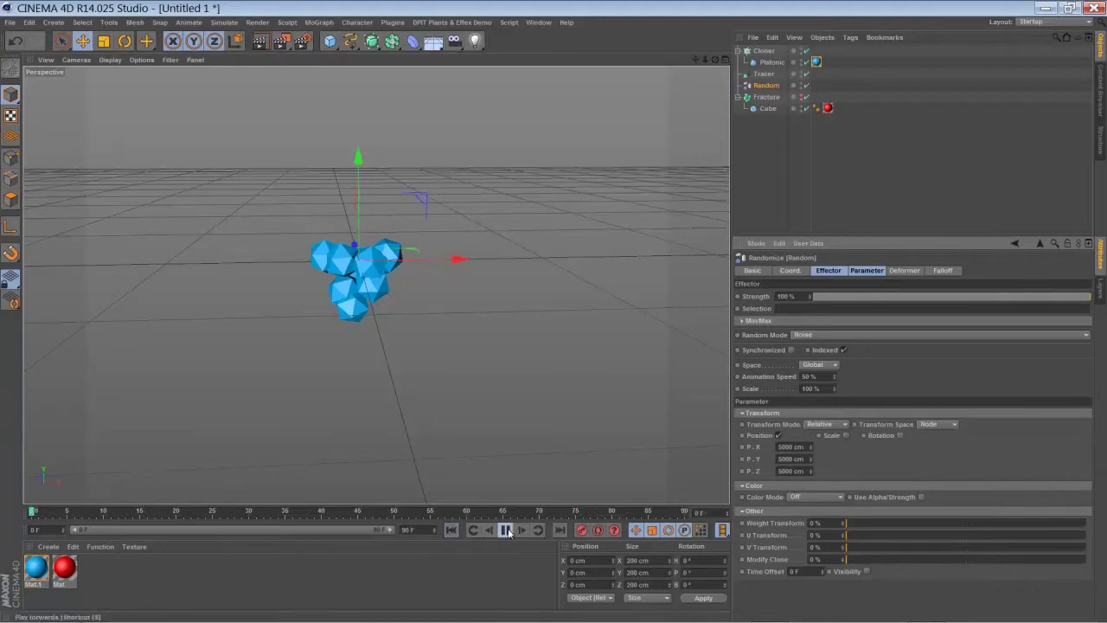
click(506, 529)
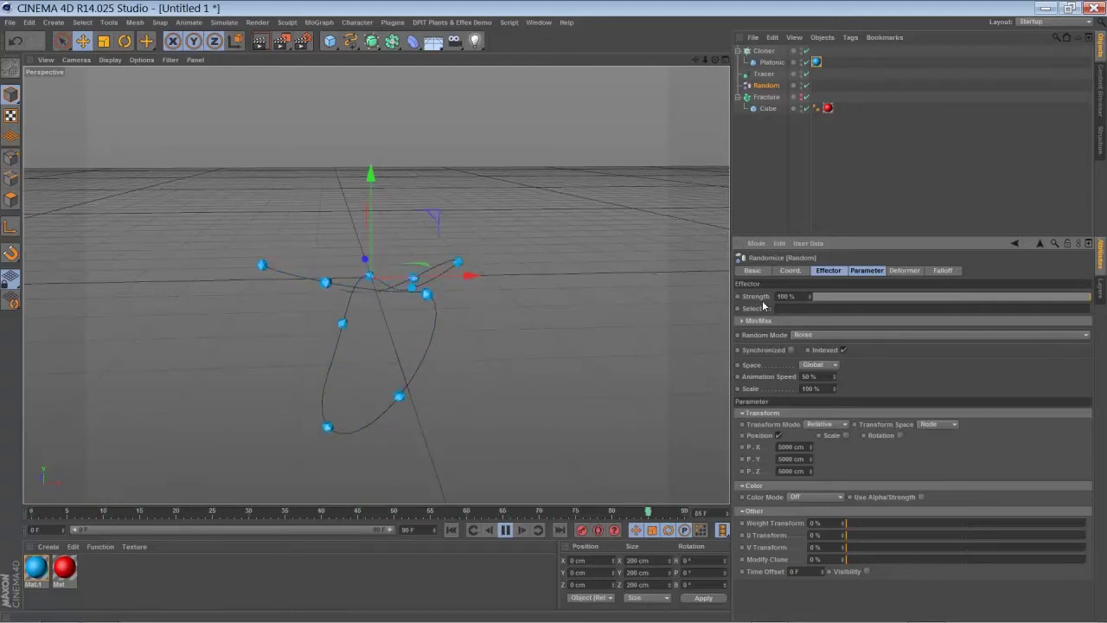
click(505, 530)
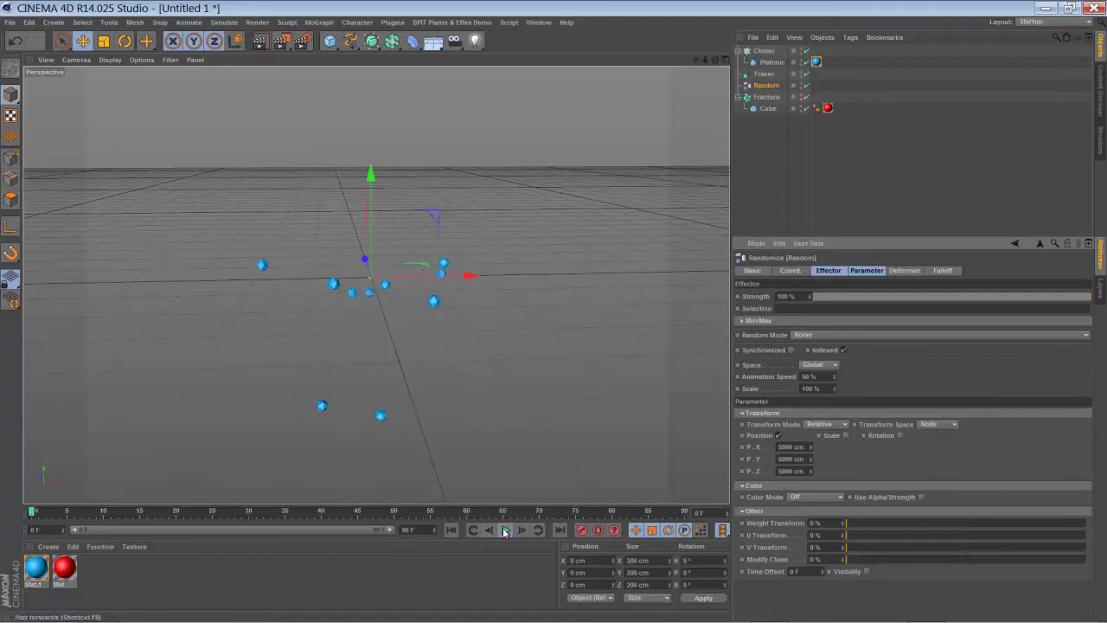
Step: Set the Random effector's strength to 0% and play the animation, pausing at frame 21
click(836, 295)
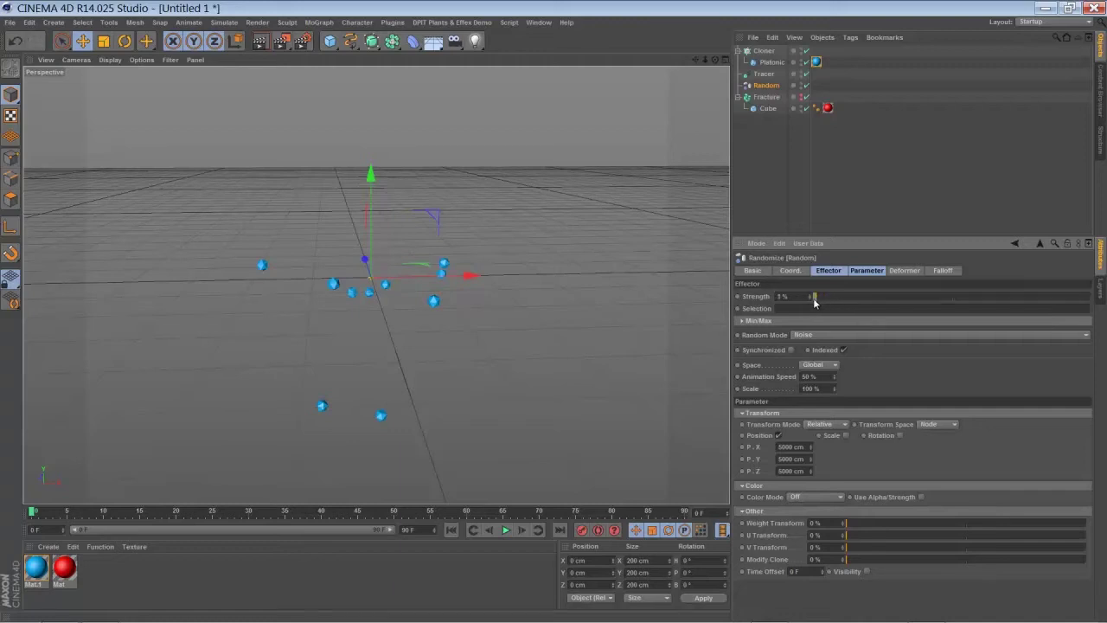
click(507, 530)
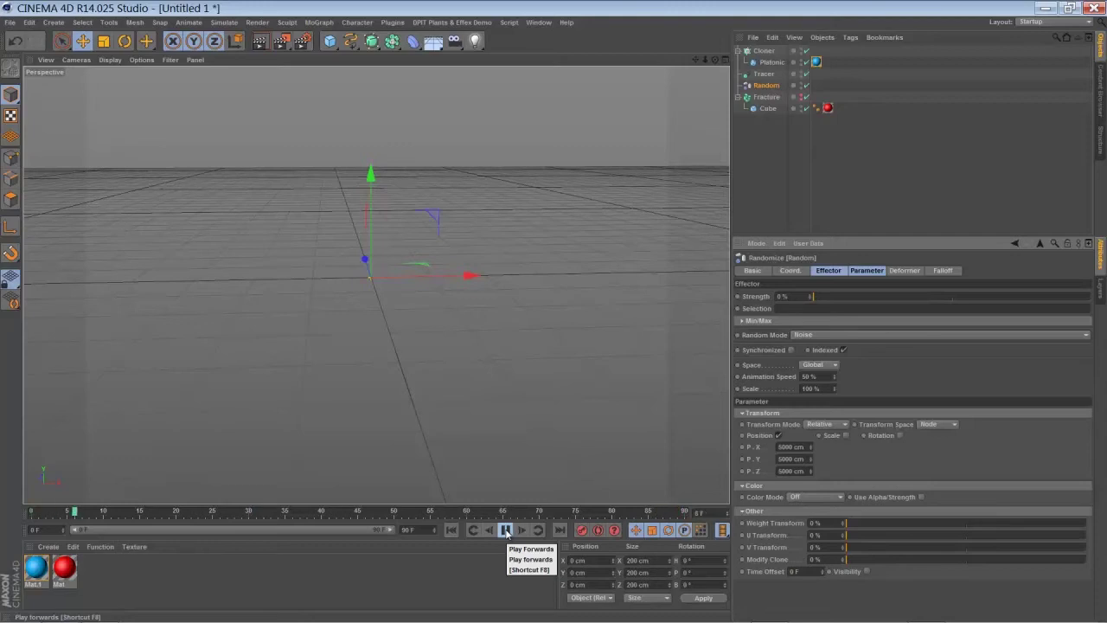
click(506, 530)
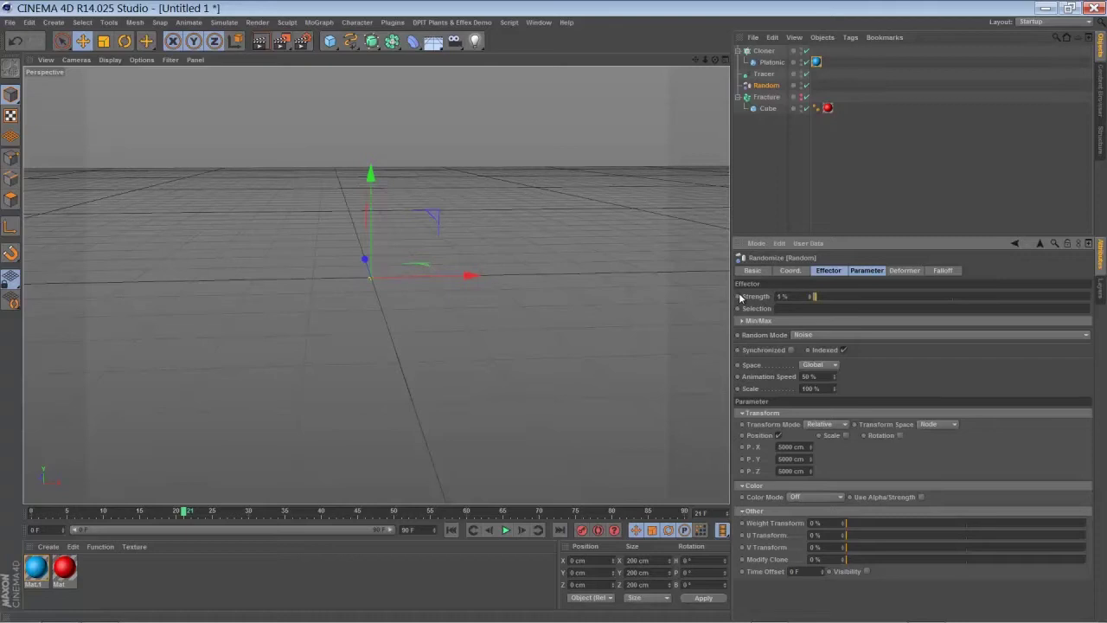
Step: Set the Random effector's strength to 1% and preview the clustered clones, pausing at frame 67
click(505, 530)
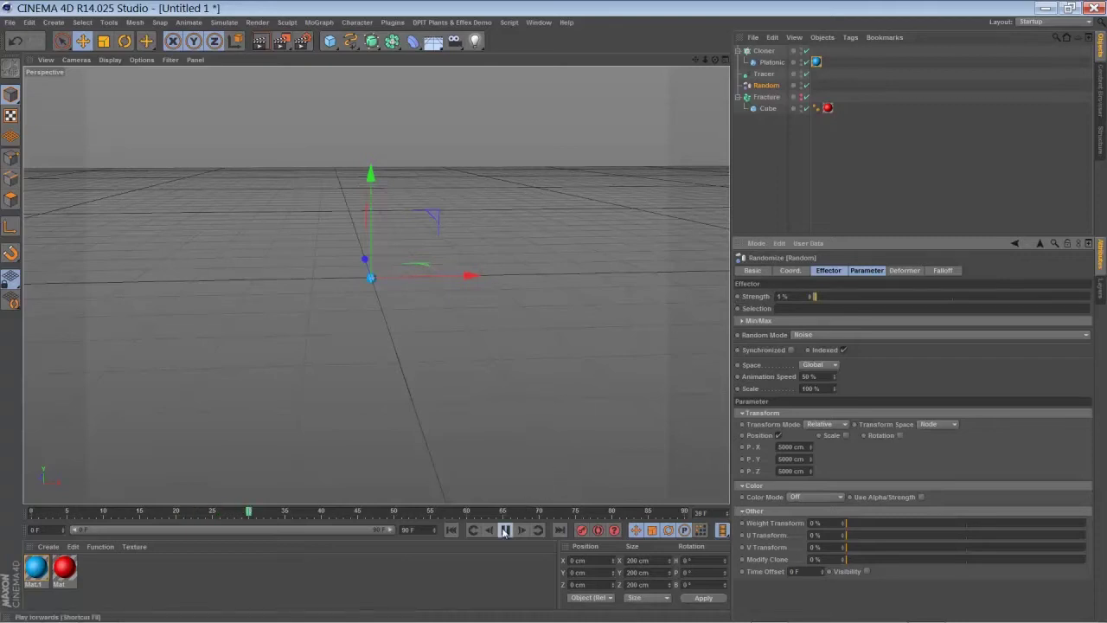
click(505, 530)
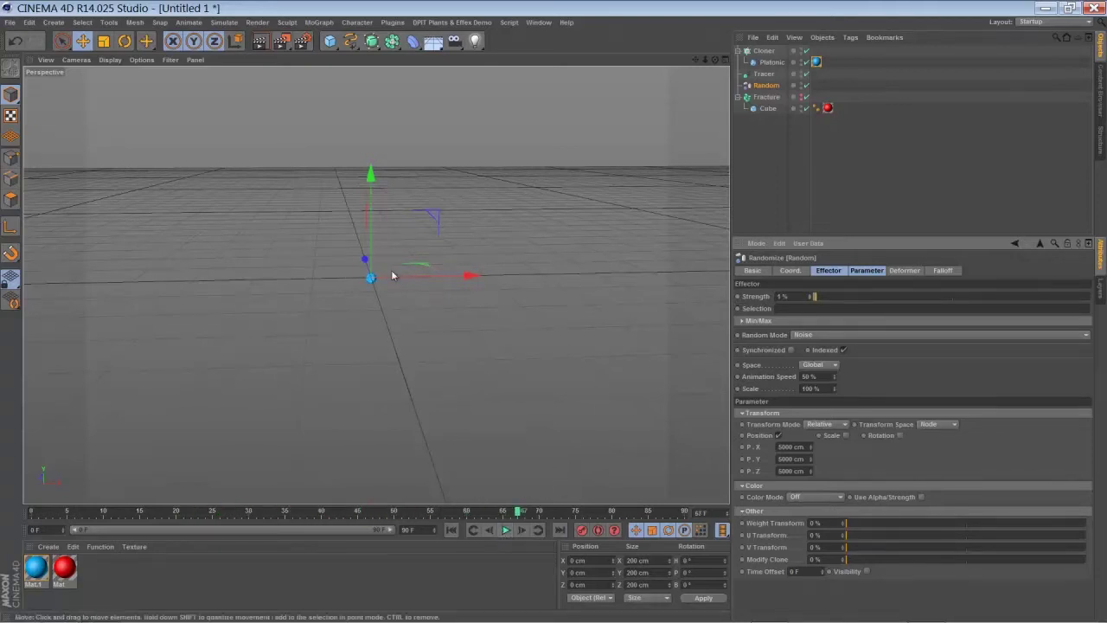
scroll(556, 312, up, 3)
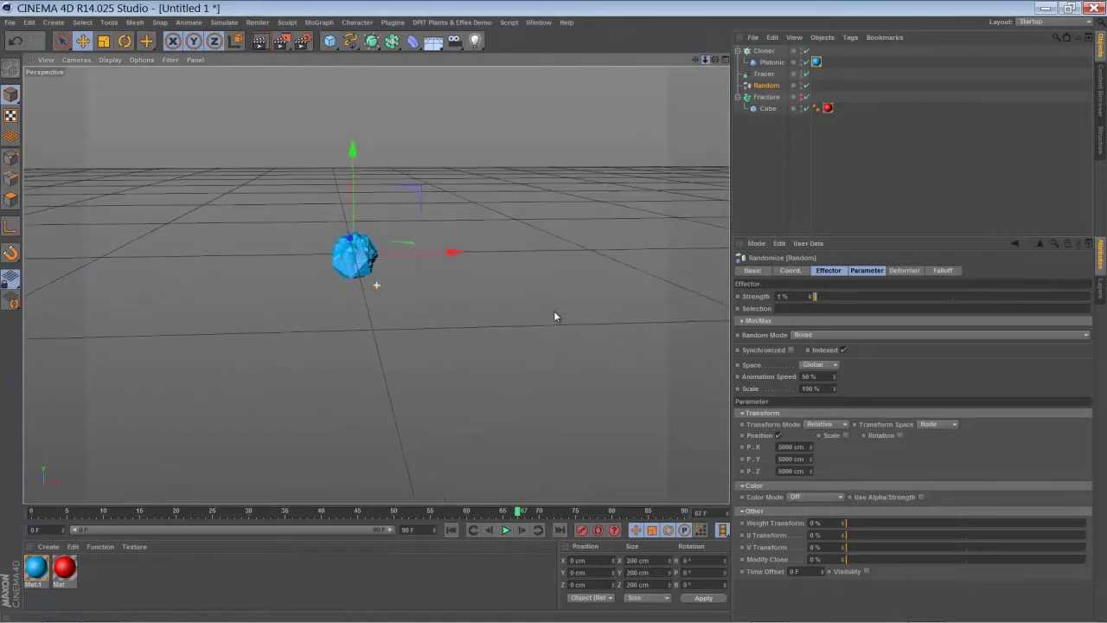
Step: Record a keyframe for the Random effector's 1% strength at frame 0
click(452, 530)
ctrl+click(739, 296)
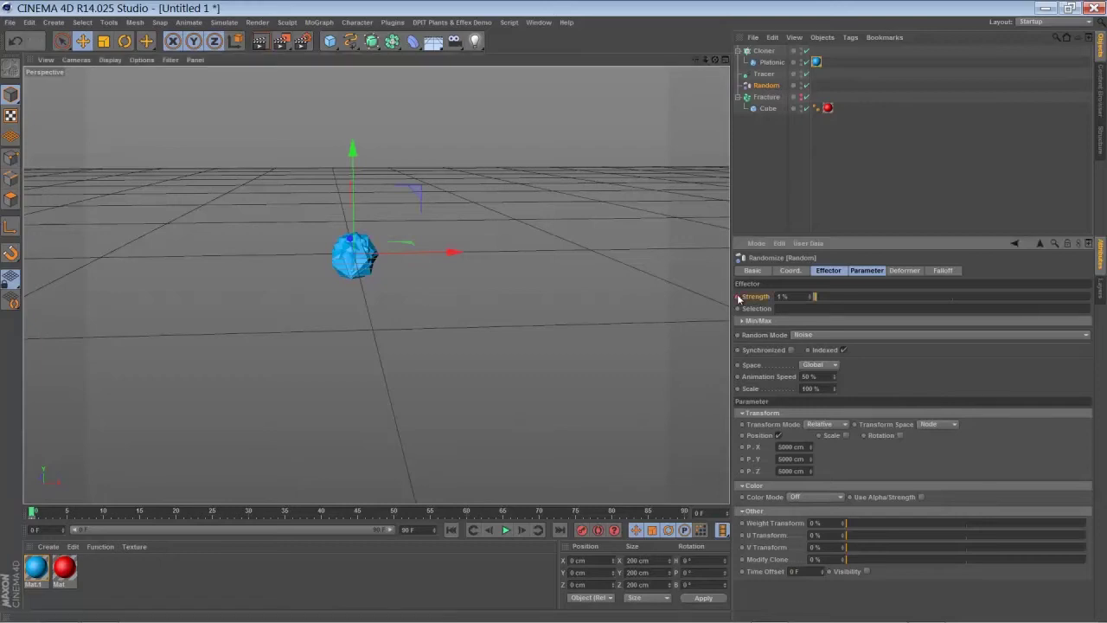
Step: Record a 100% strength keyframe for the Random effector at frame 30
click(32, 512)
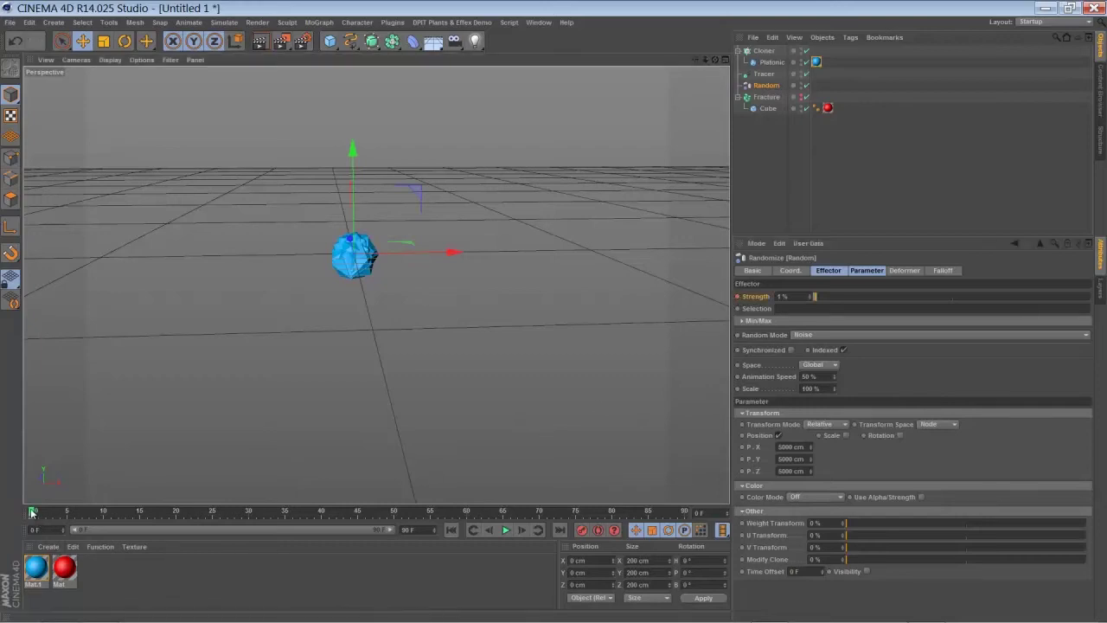
drag(32, 512, 251, 548)
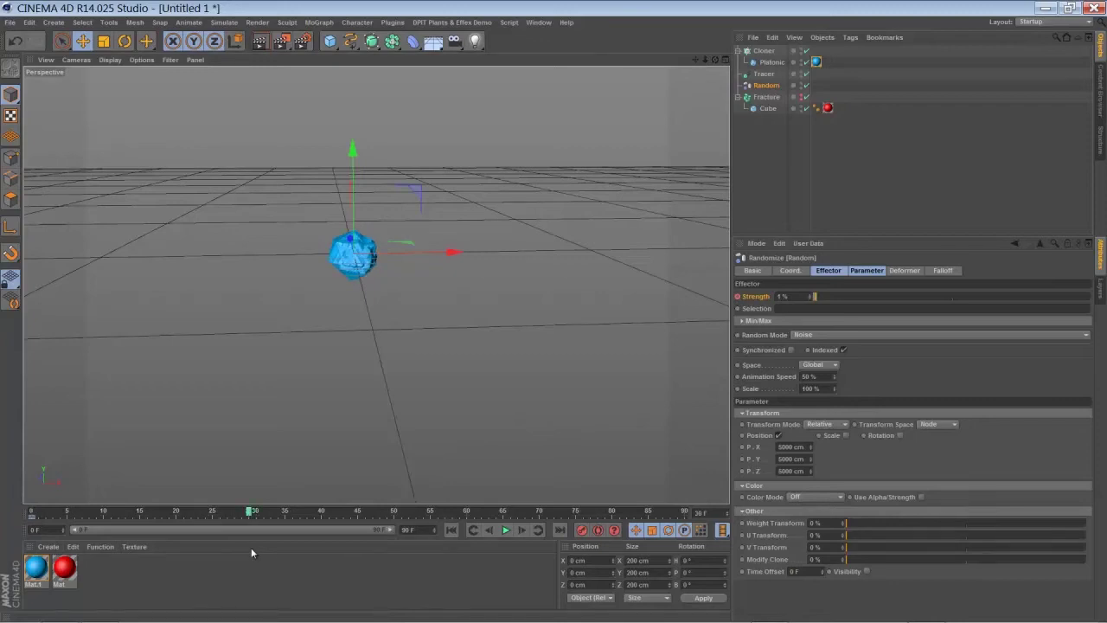
drag(827, 299, 1098, 332)
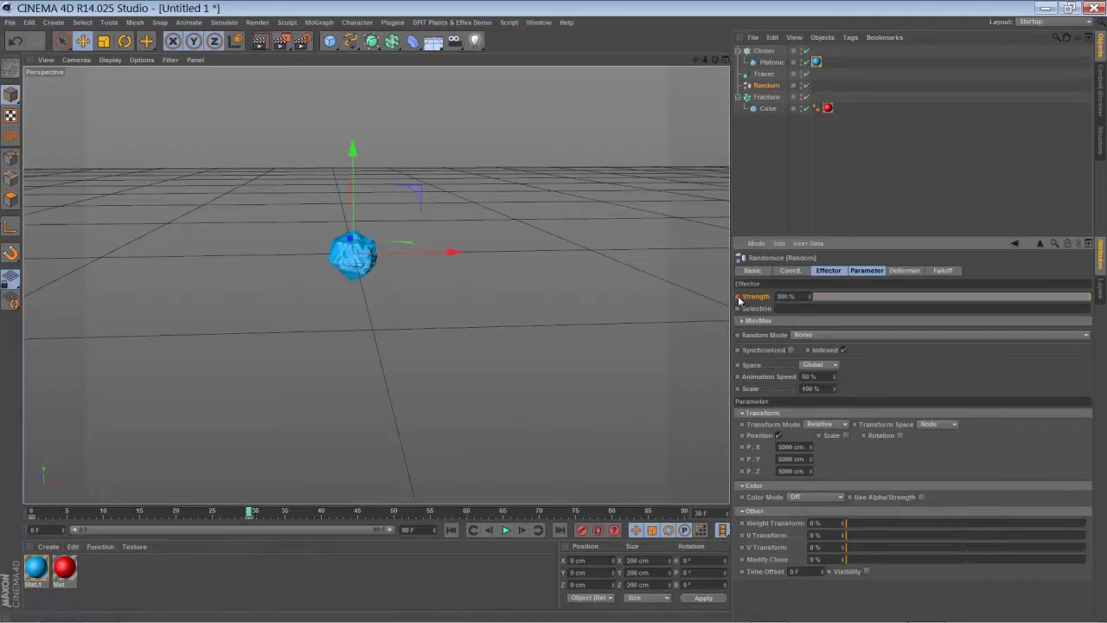
Step: Play the animation from the first frame to preview the keyframed strength, stopping at frame 4
drag(704, 63, 674, 144)
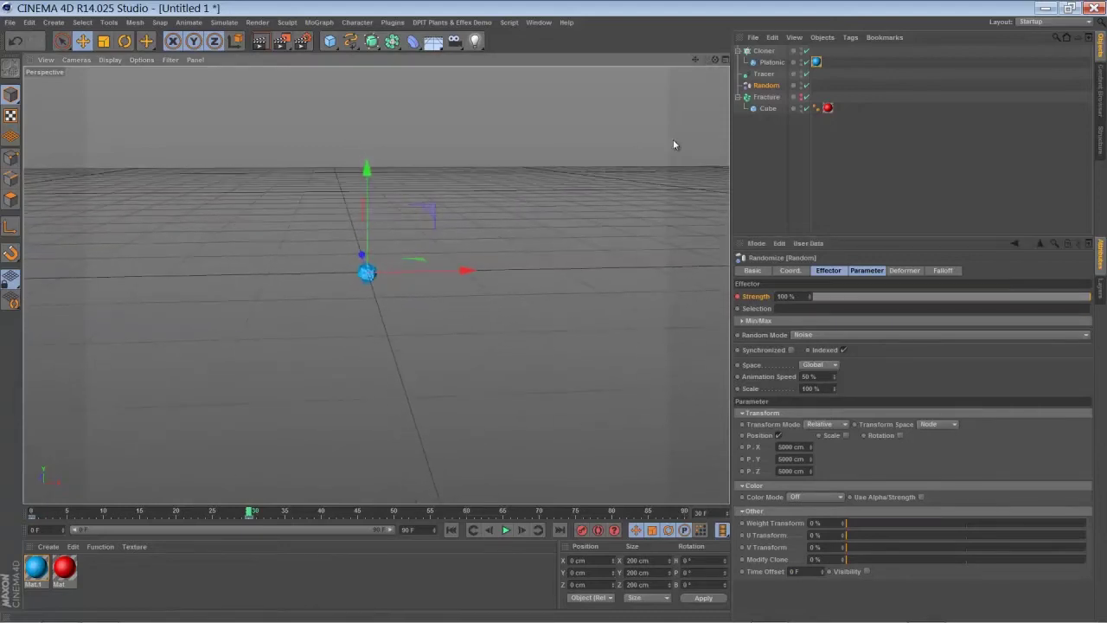
click(451, 529)
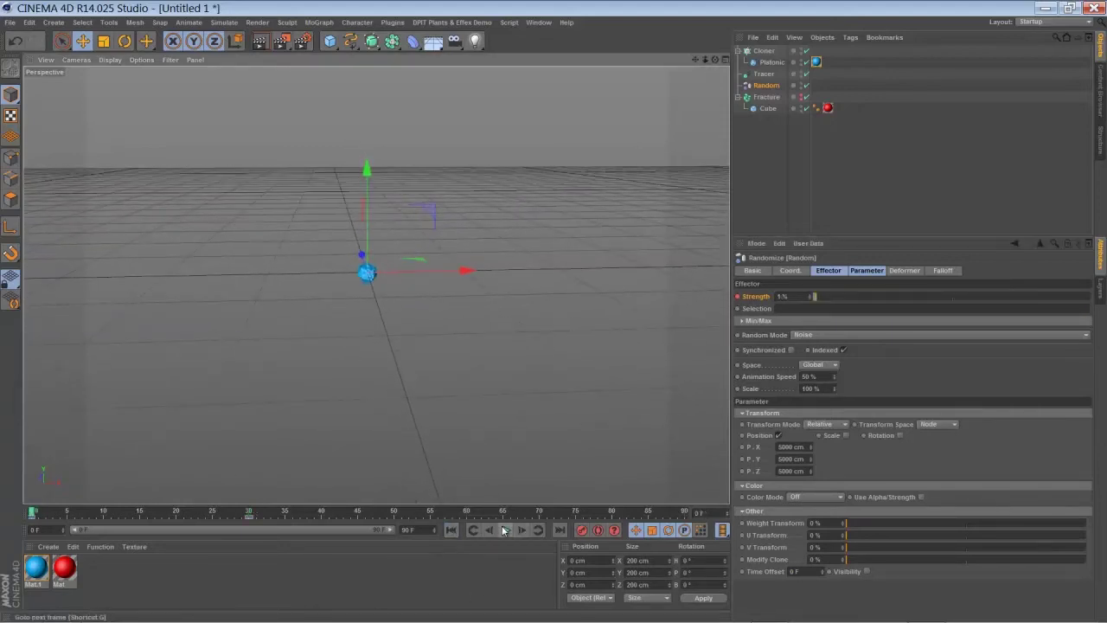
click(505, 529)
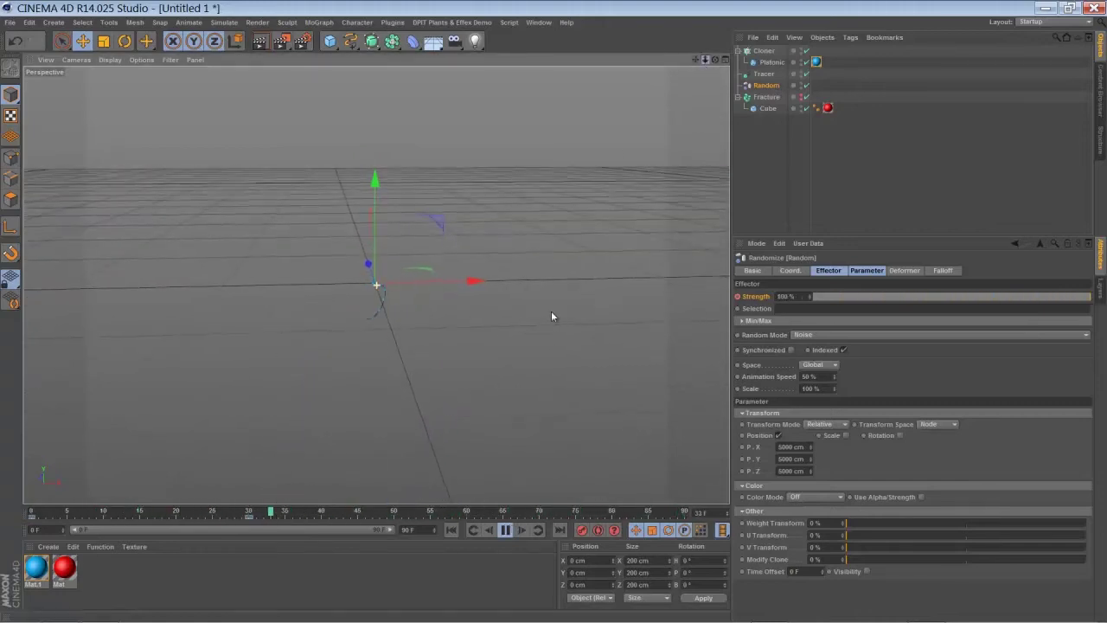
click(505, 529)
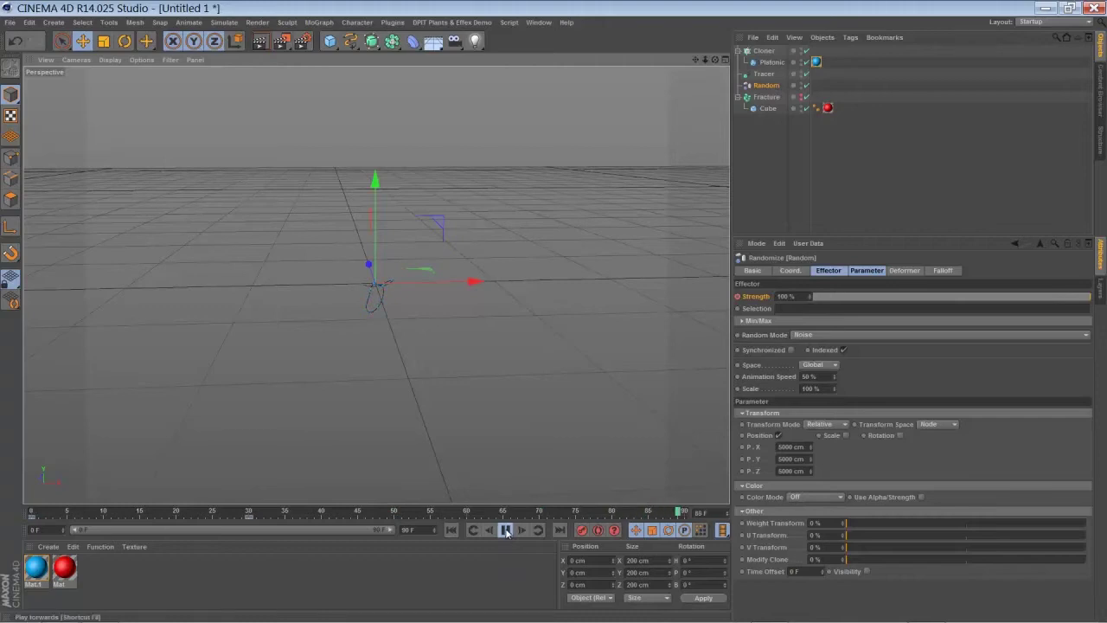
Step: Set the Cloner's Count to 200 and play the animation from the first frame, pausing at frame 45
click(764, 50)
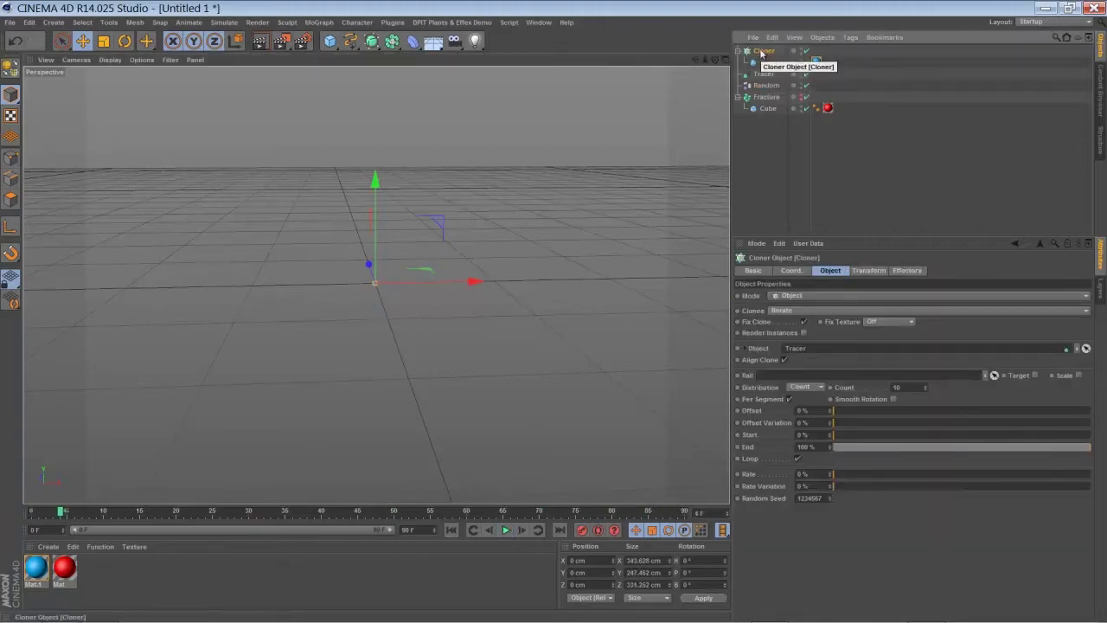
double_click(899, 386)
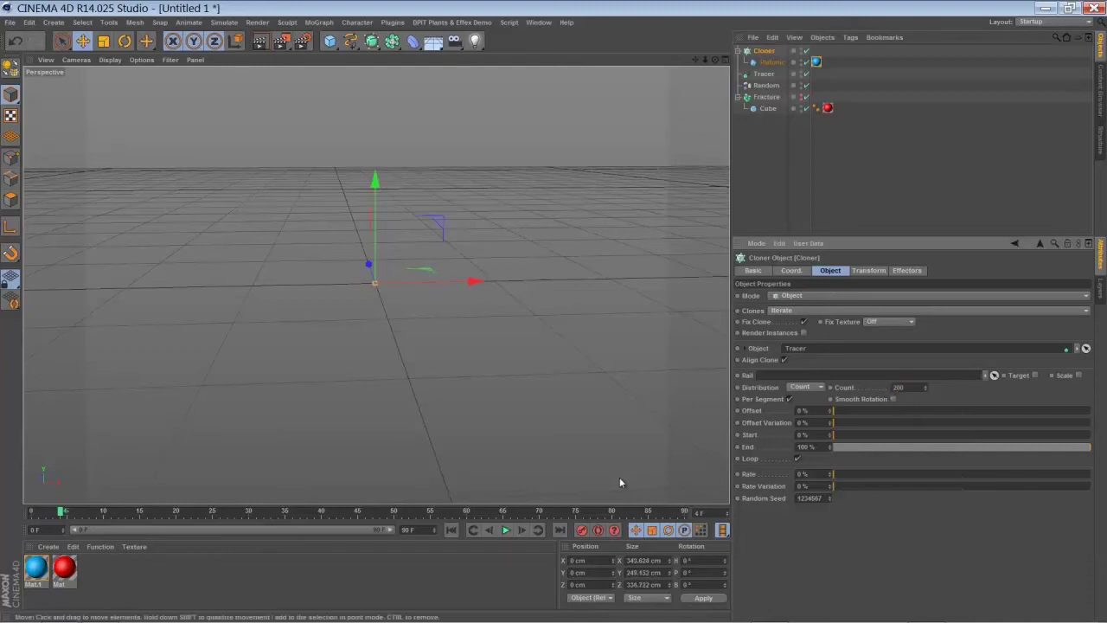
click(450, 529)
click(506, 529)
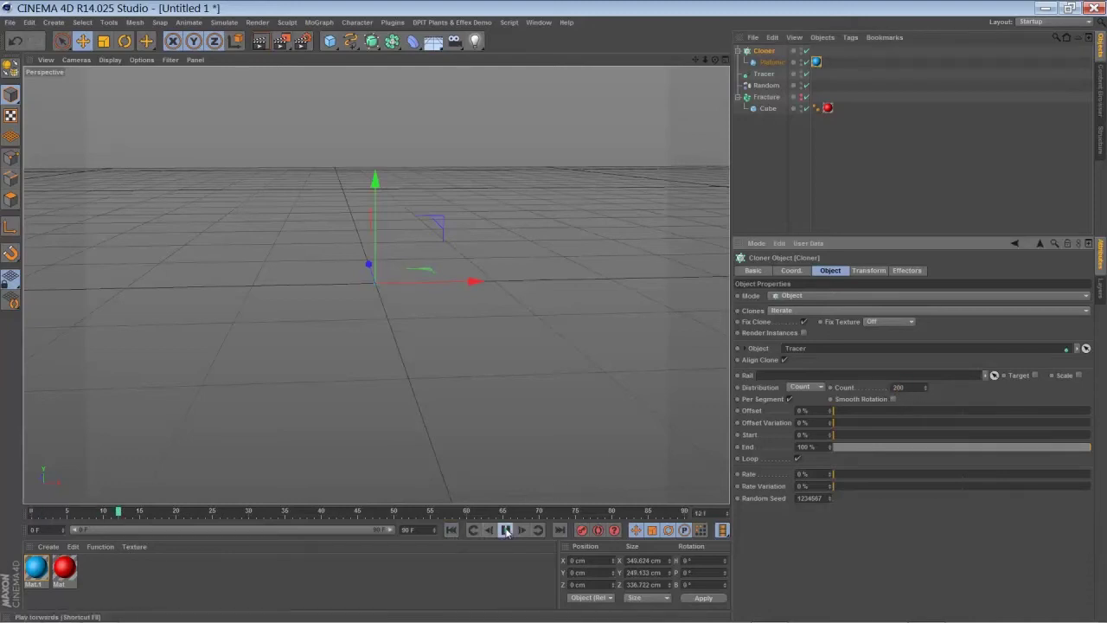
click(506, 529)
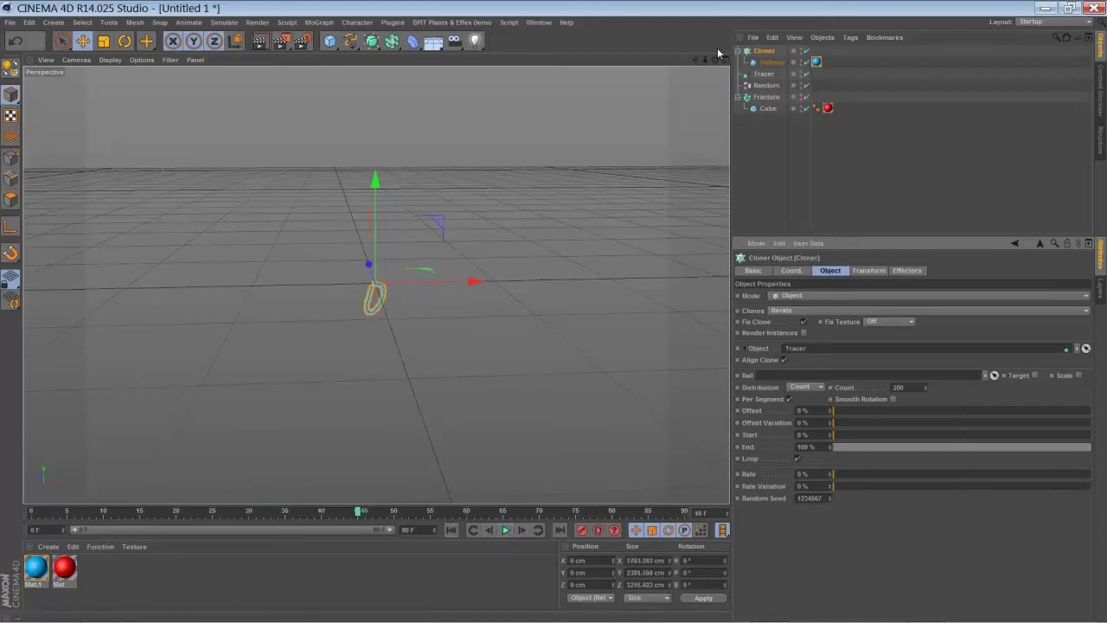
Step: Examine the denser chain of clones up close while playing the animation, stopping at frame 8
scroll(556, 315, up, 3)
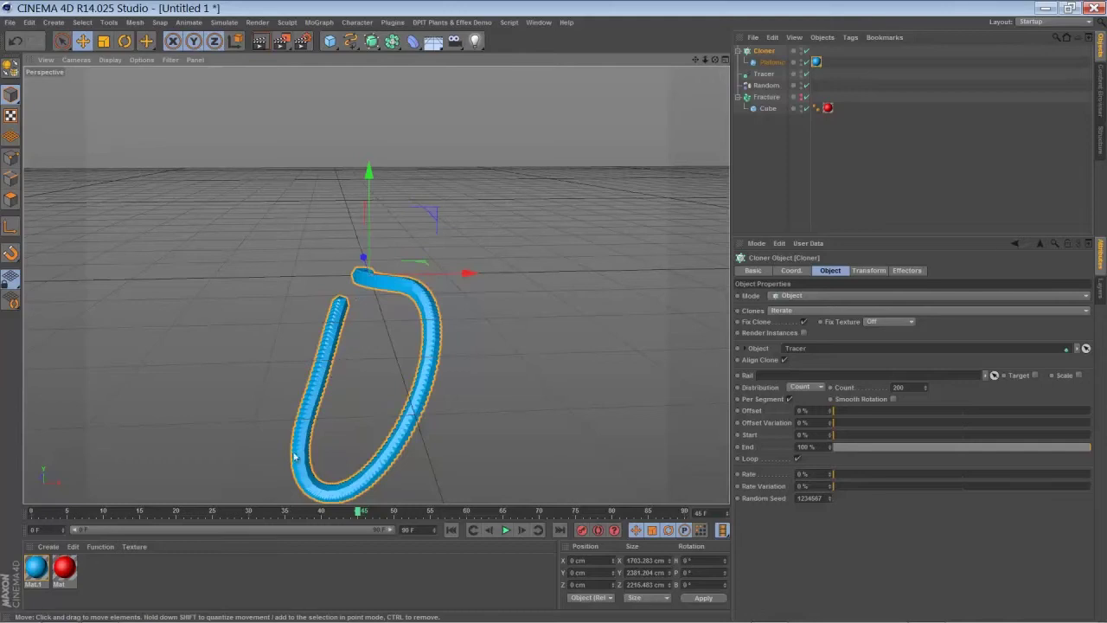
click(506, 529)
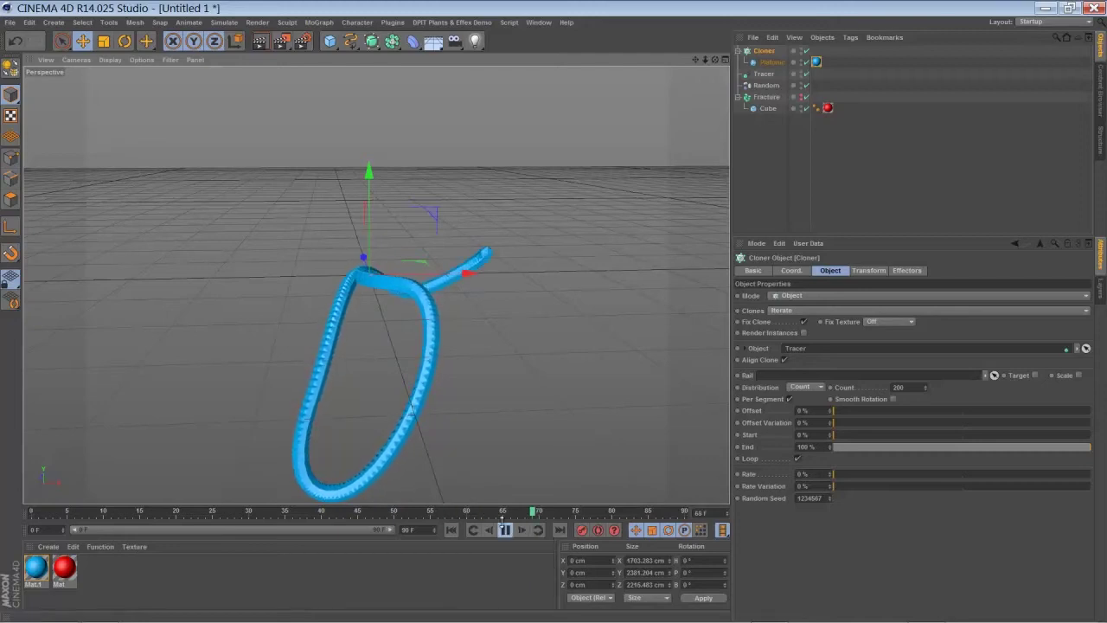
click(505, 529)
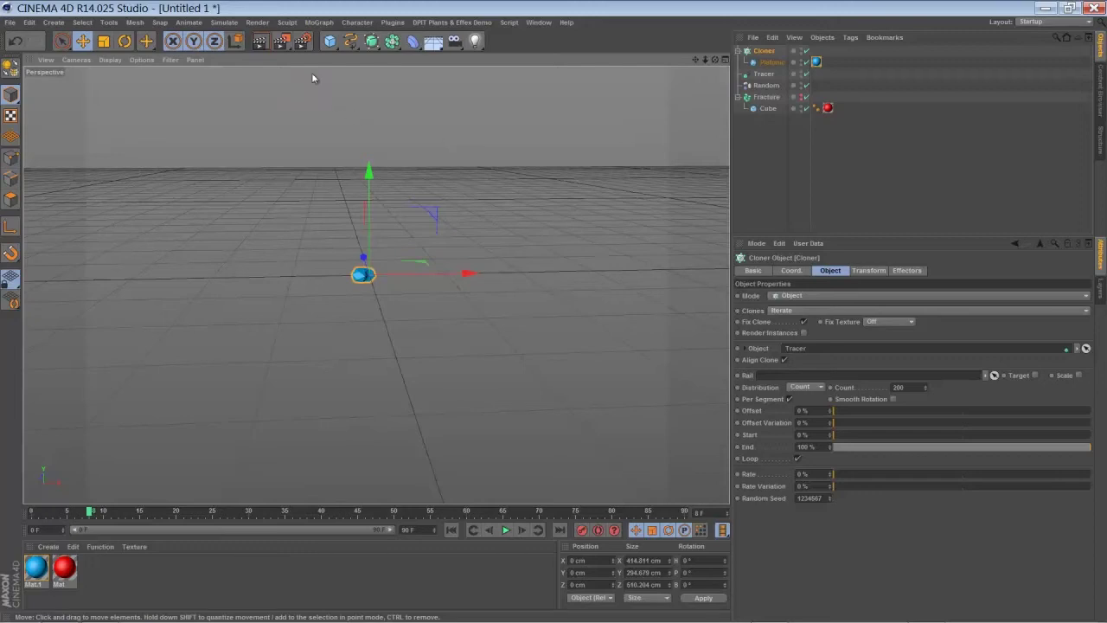
Step: Add a Step effector to the Cloner and check the Cloner's effector list for it
click(320, 22)
mouse_move(322, 40)
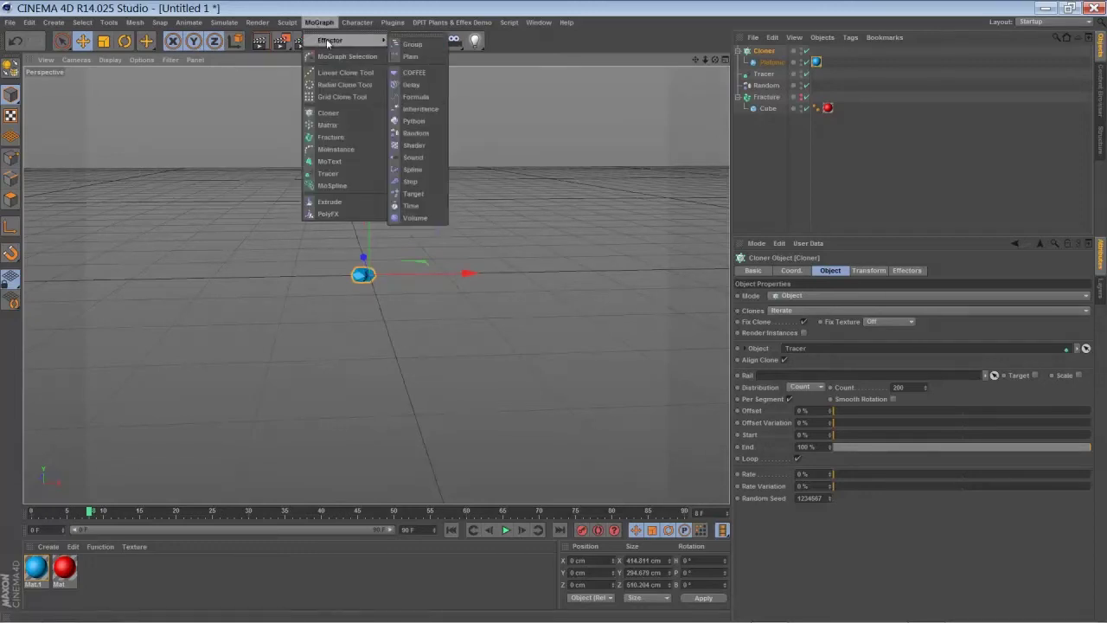
click(413, 183)
click(763, 62)
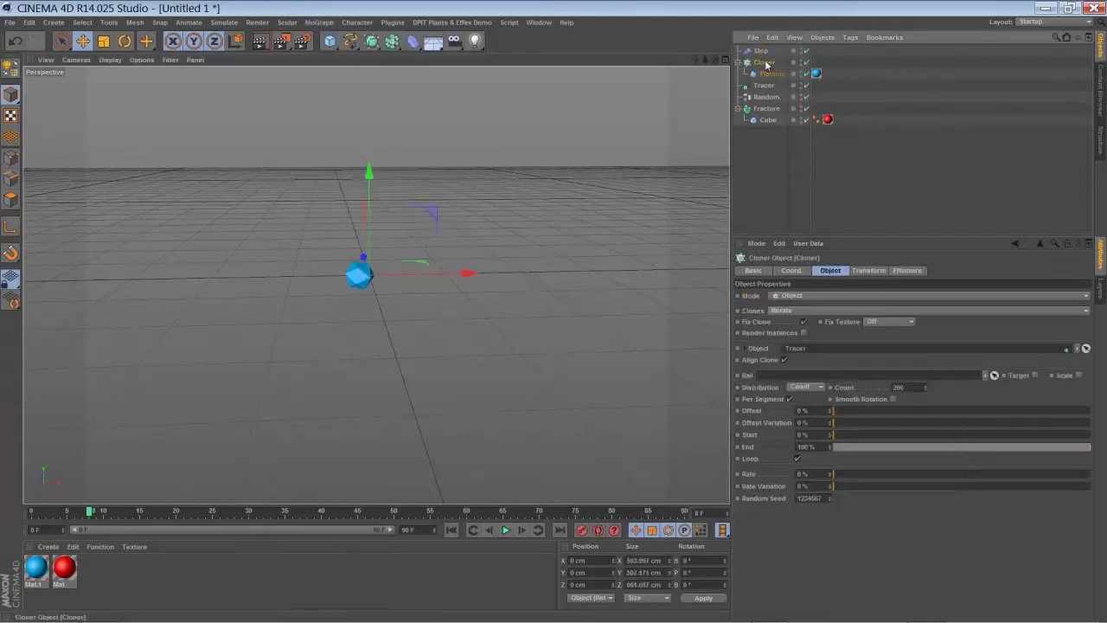
click(907, 270)
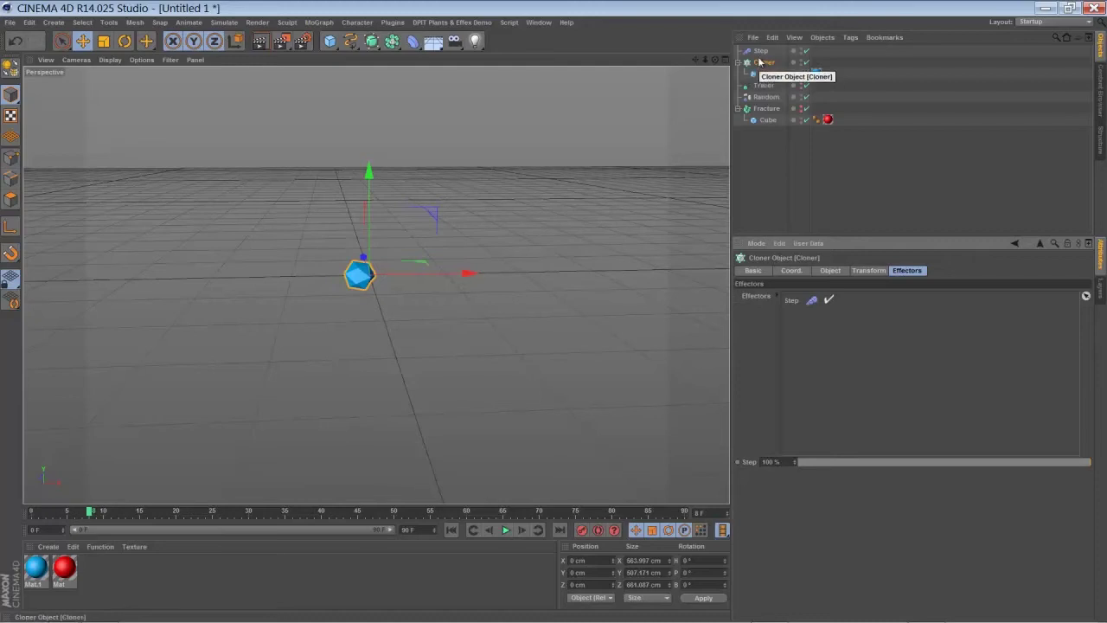
Step: Play the animation from the first frame to preview the Step effector's scaling of the clones, pausing at frame 28
drag(705, 60, 555, 313)
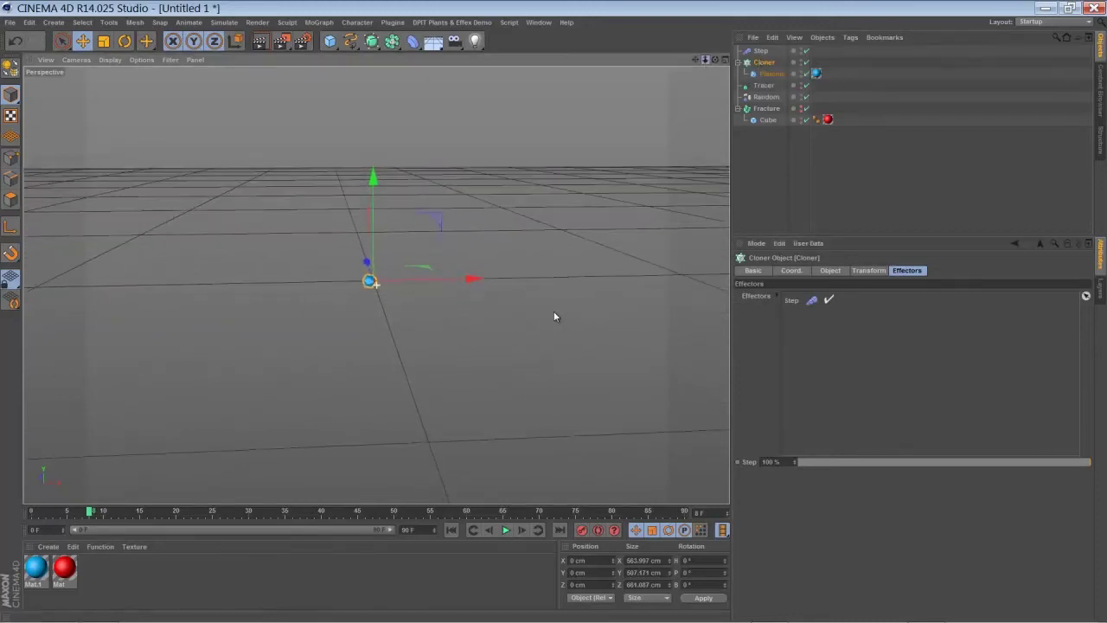
click(451, 529)
click(505, 530)
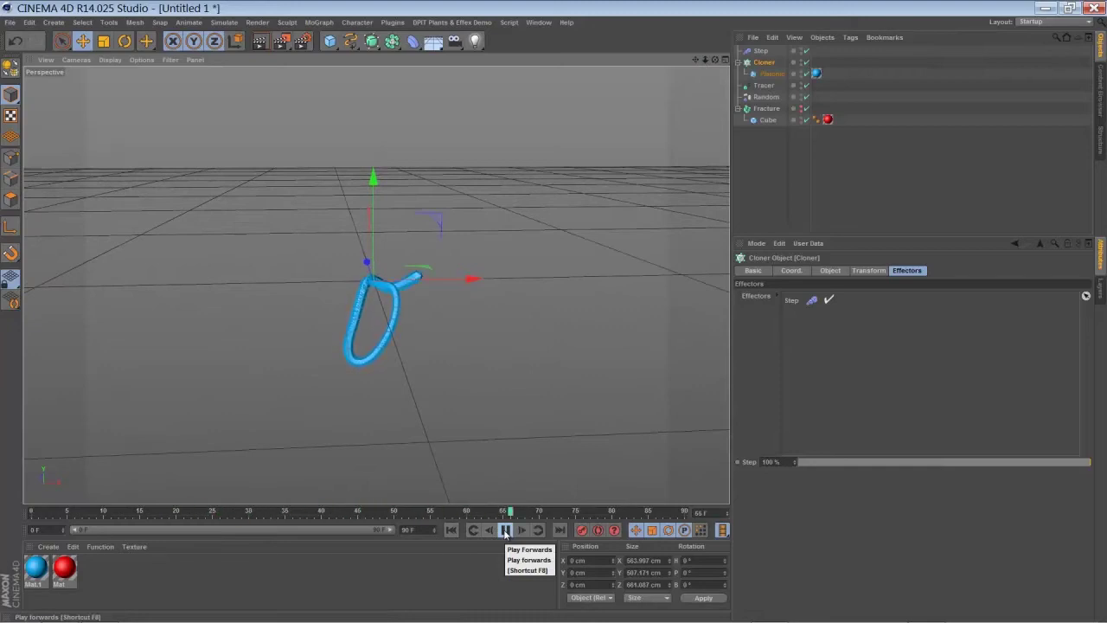
click(505, 531)
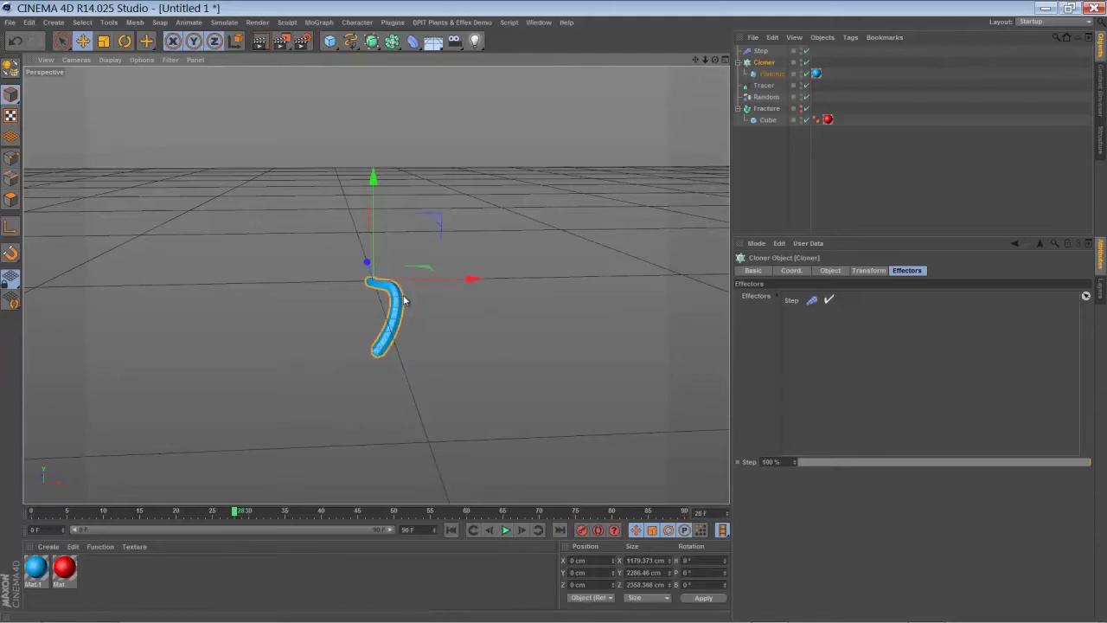
Step: Extend the project and its visible timeline range to 180 frames and play from the first frame, pausing at frame 50
click(411, 531)
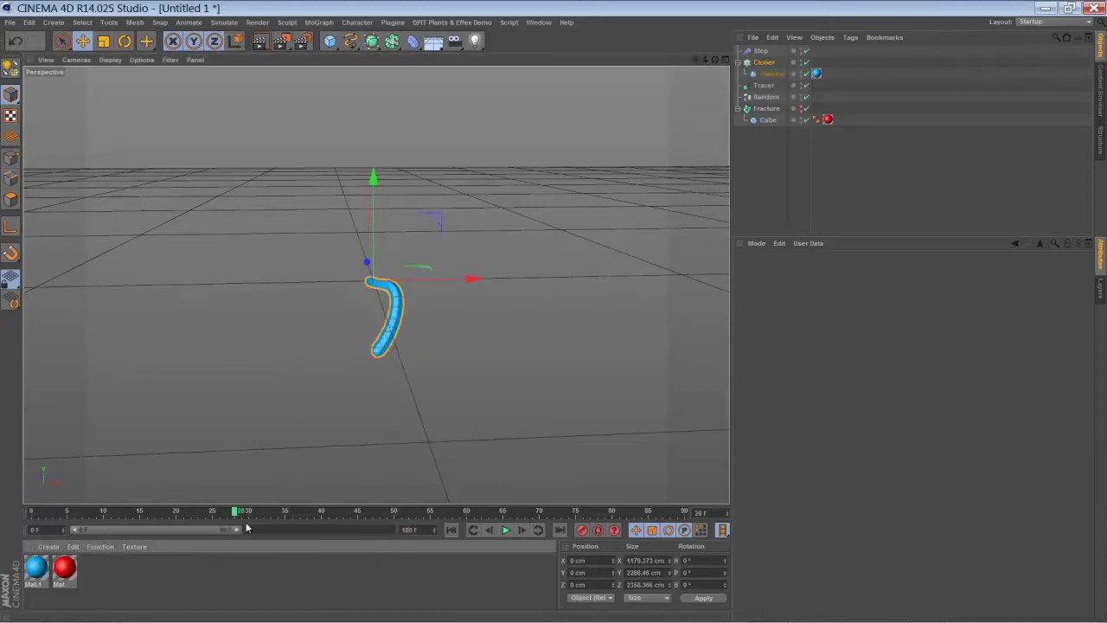
drag(238, 535, 386, 536)
click(450, 530)
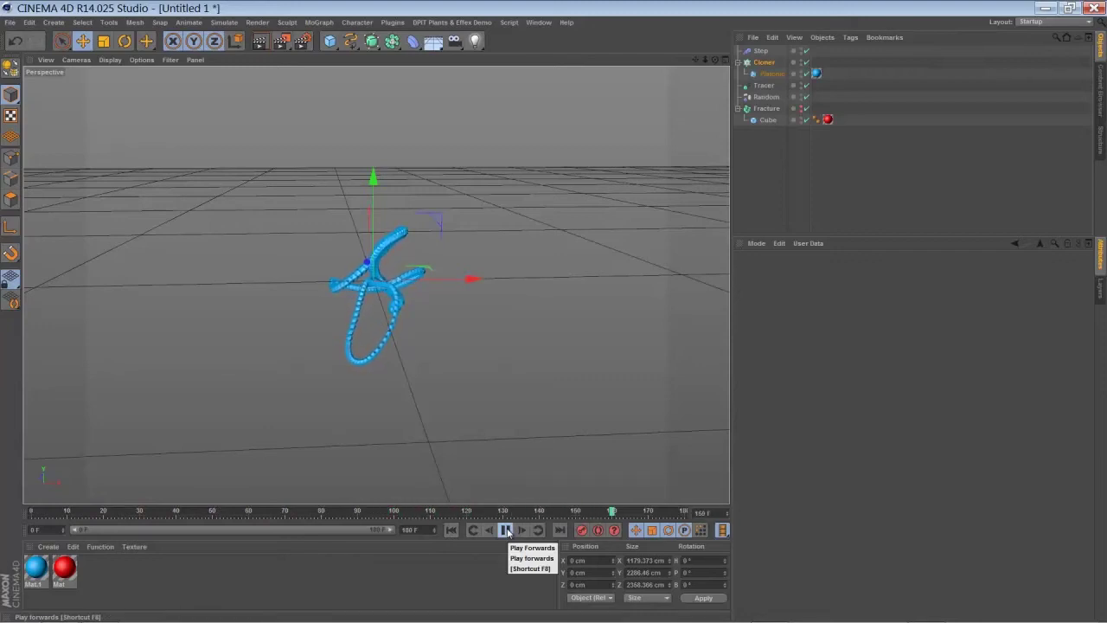
click(506, 531)
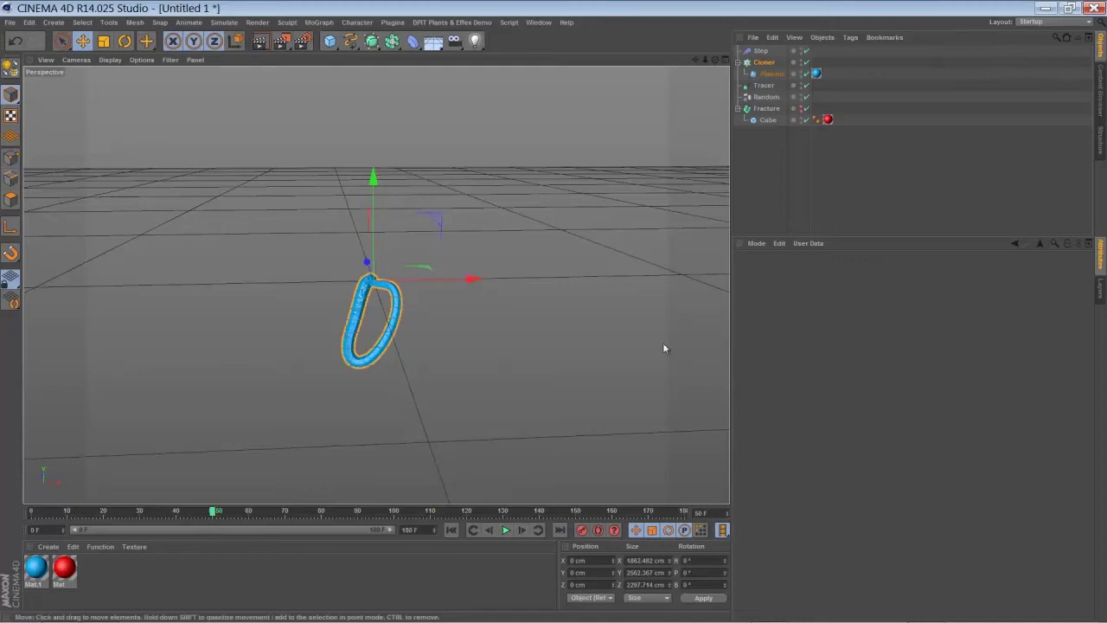
Step: Limit the Tracer's path From End with an Amount of 50
click(764, 86)
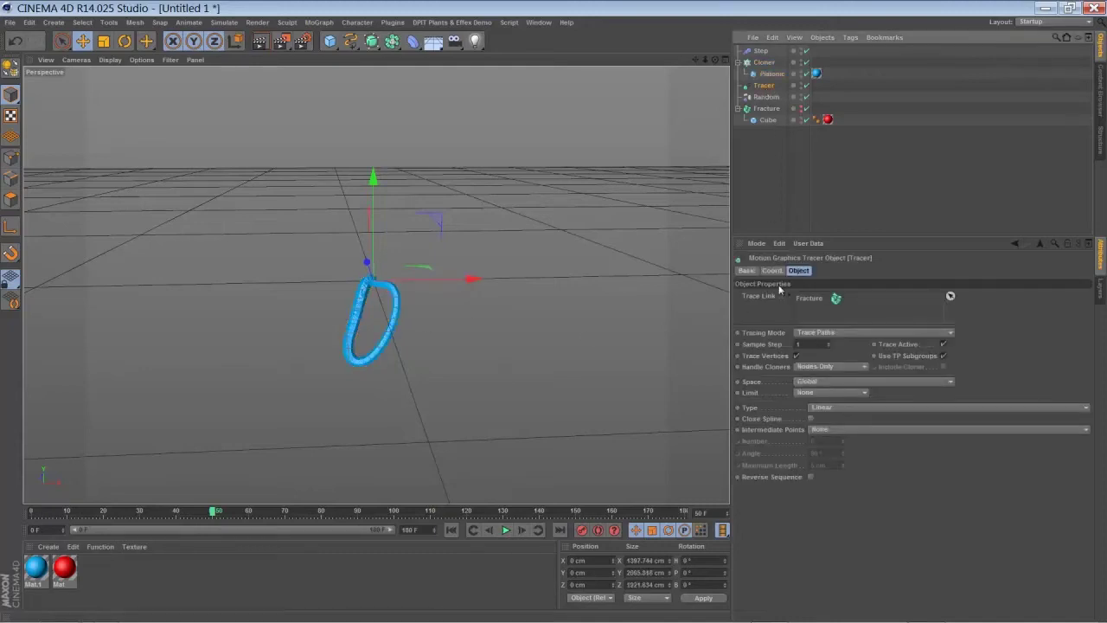
click(828, 392)
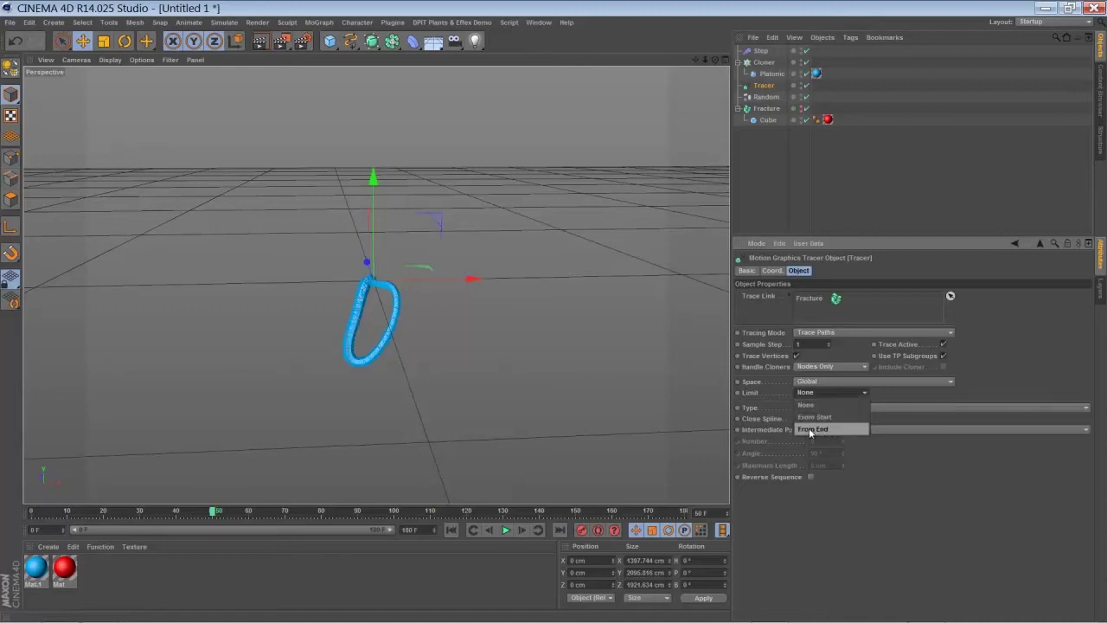
click(810, 430)
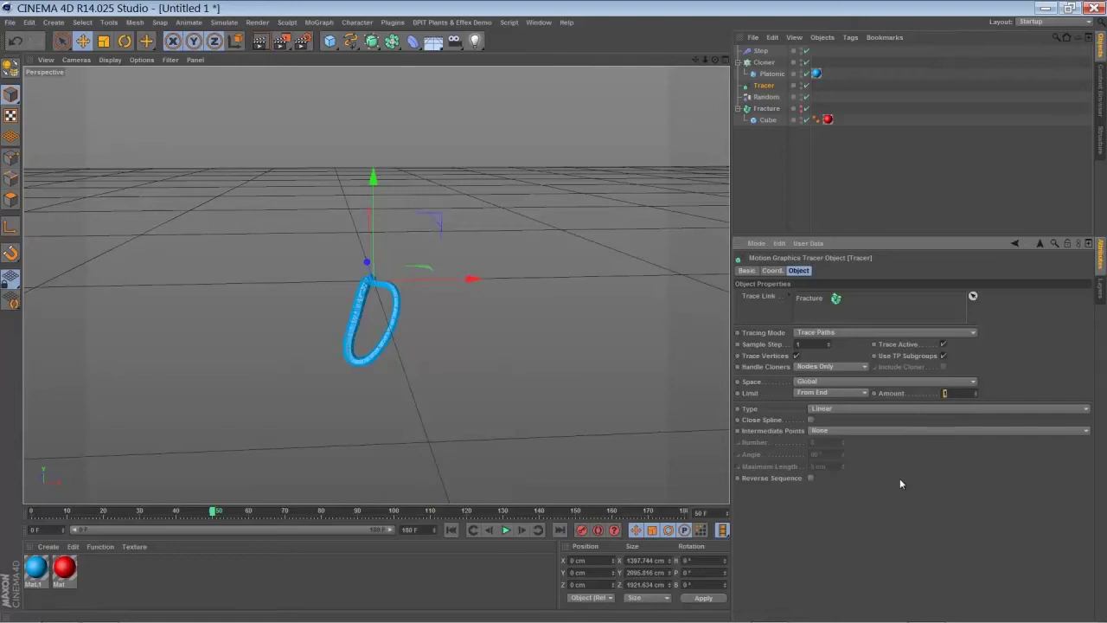
text(50)
Step: Play the animation from the first frame to check the limited trail of clones, pausing at frame 79
click(450, 529)
click(508, 534)
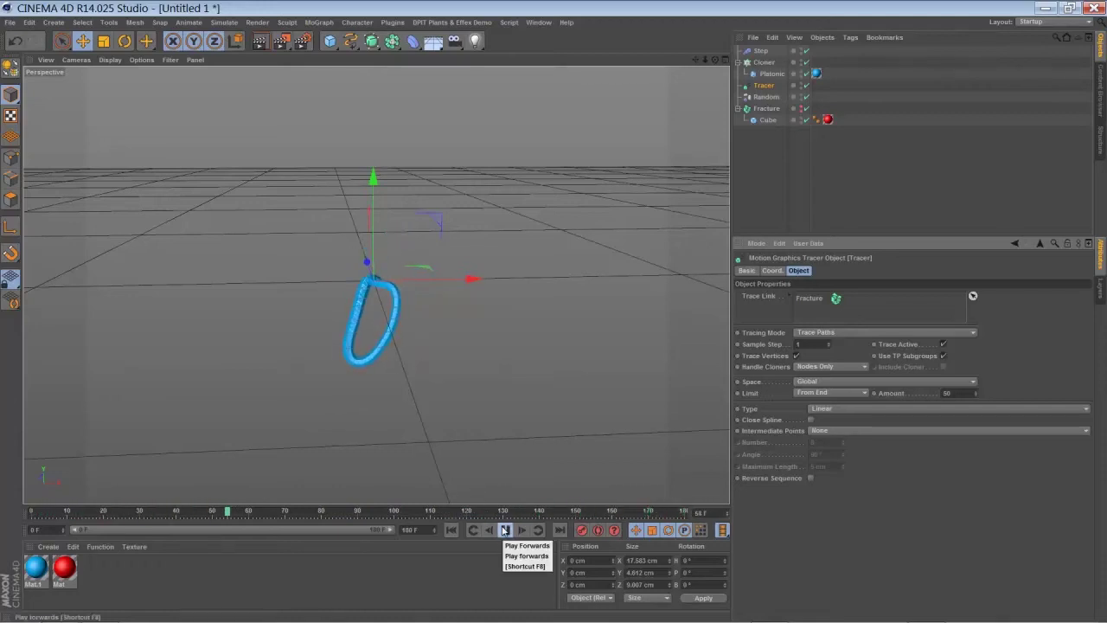
click(504, 529)
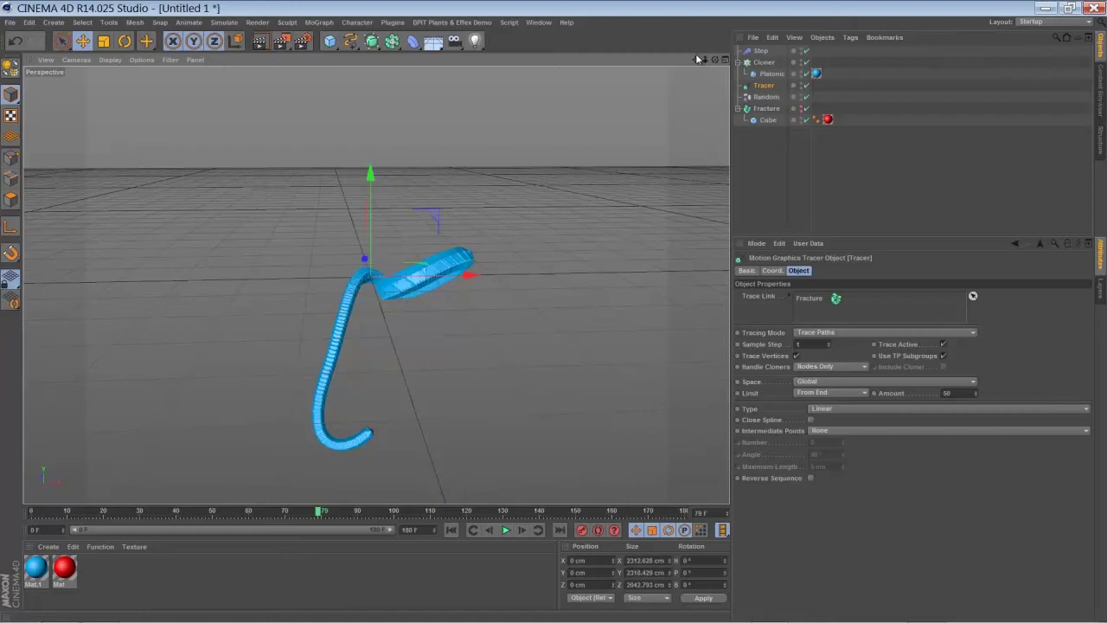
Step: Add a Rigid Body simulation tag to the Cloner
right_click(765, 63)
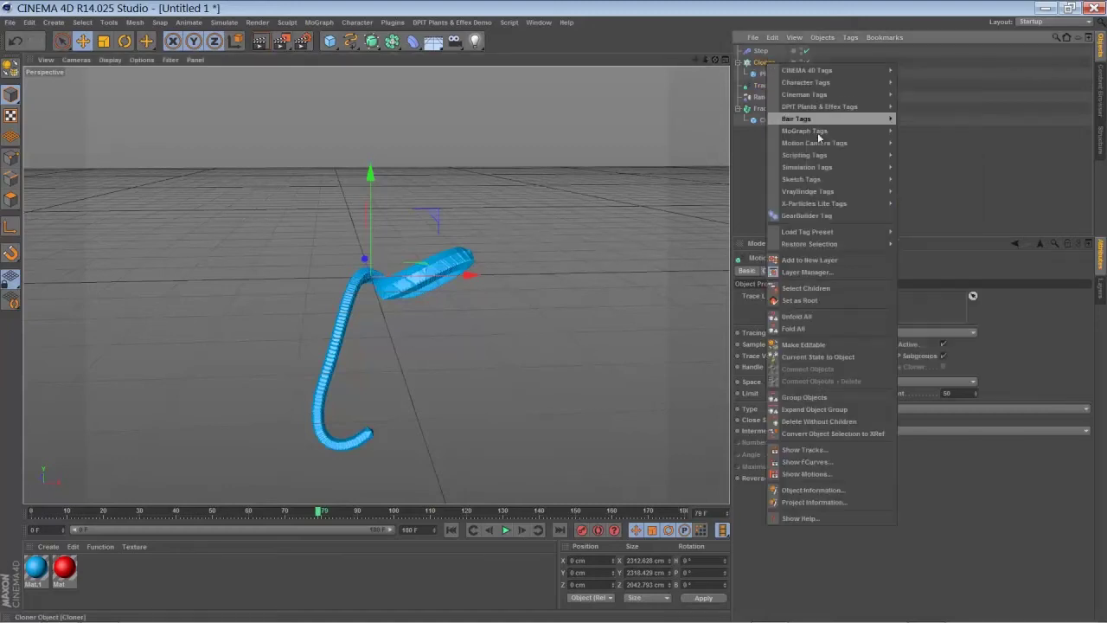
mouse_move(821, 168)
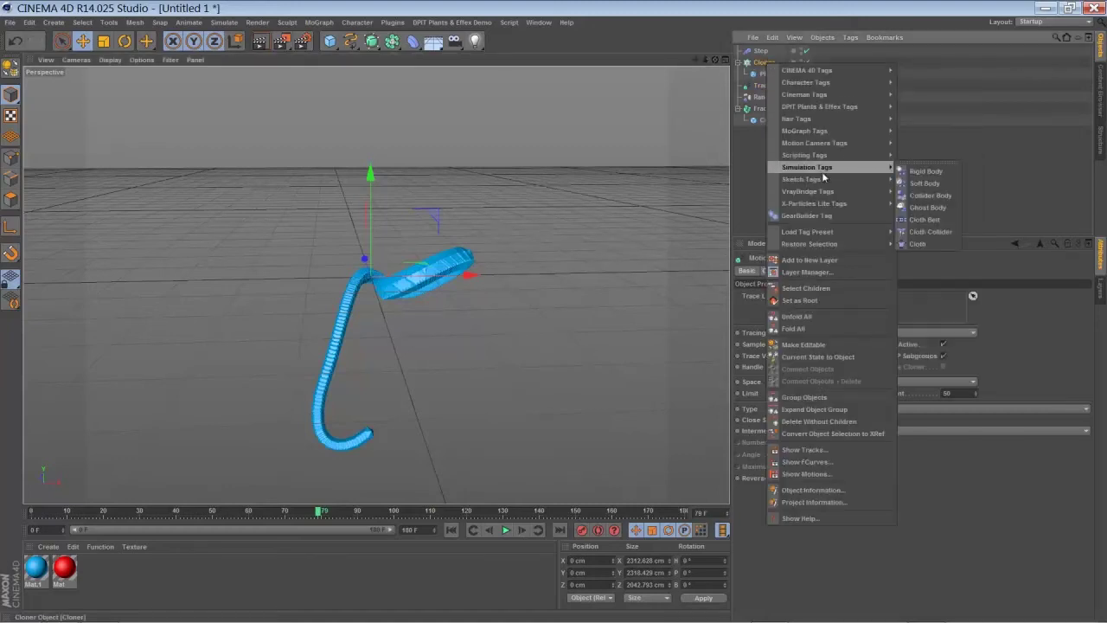
click(927, 171)
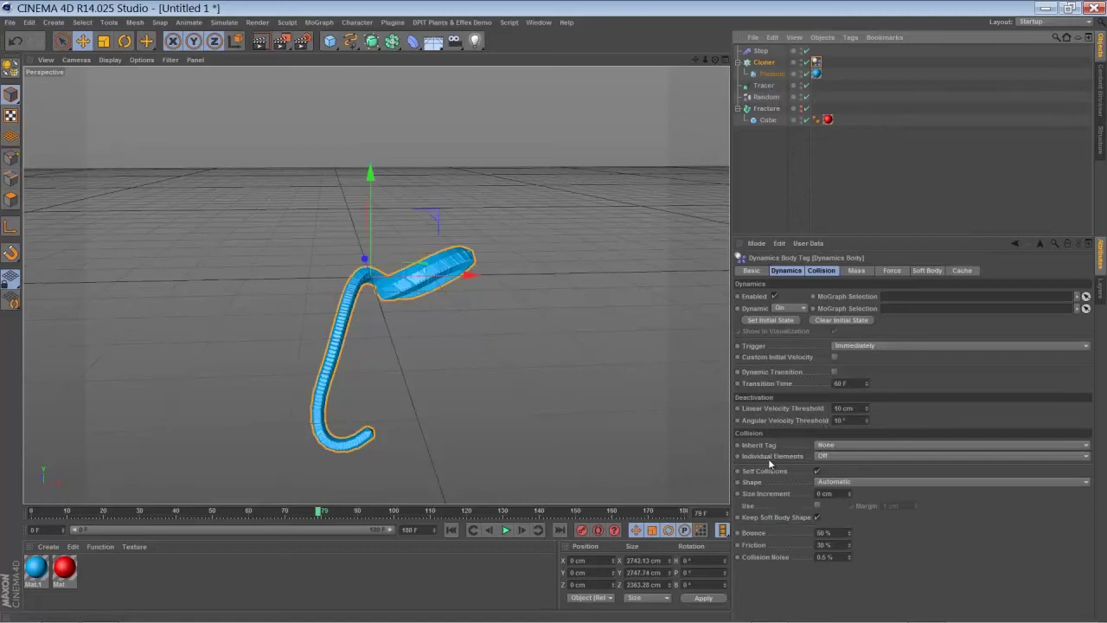
Step: Set the Dynamics Body tag's Individual Elements to All and its collision Shape to Automatic (MoDynamics)
click(822, 456)
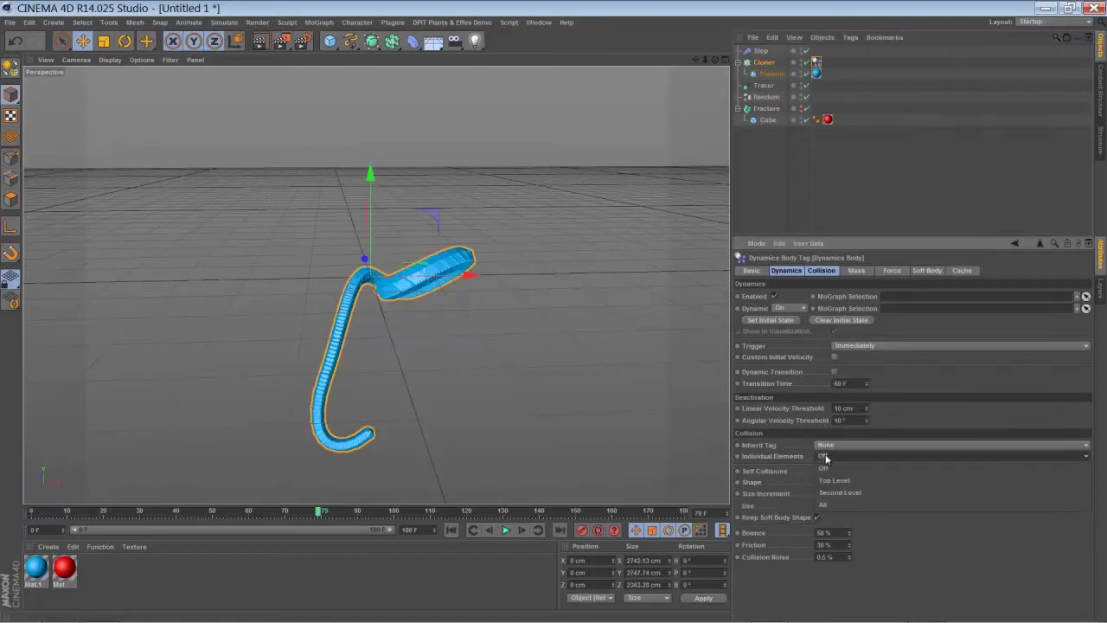
click(835, 504)
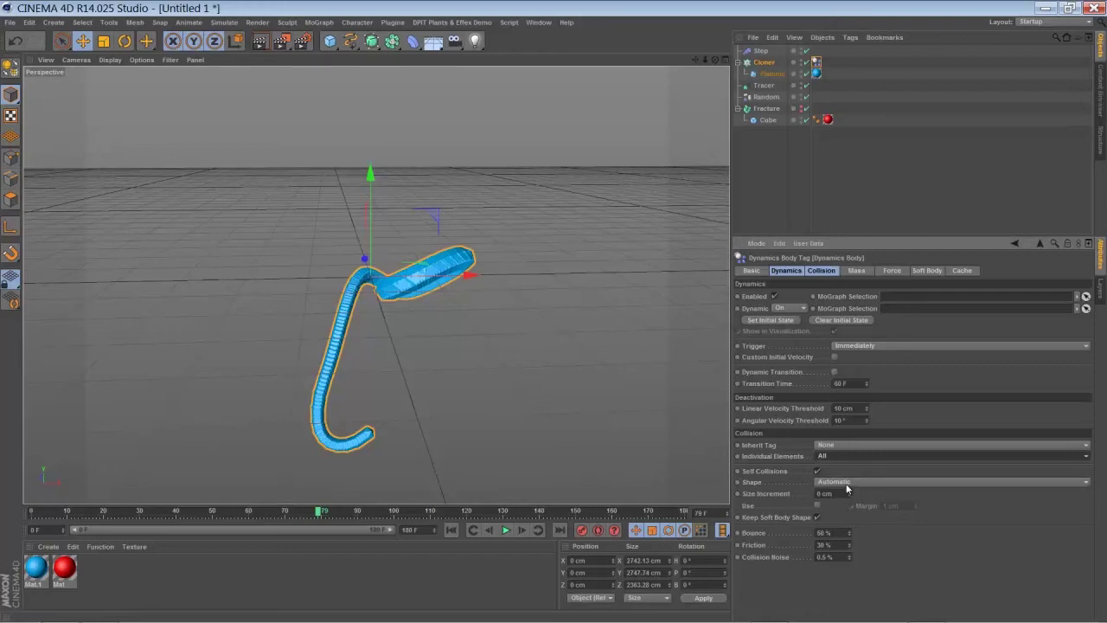
click(847, 484)
click(854, 348)
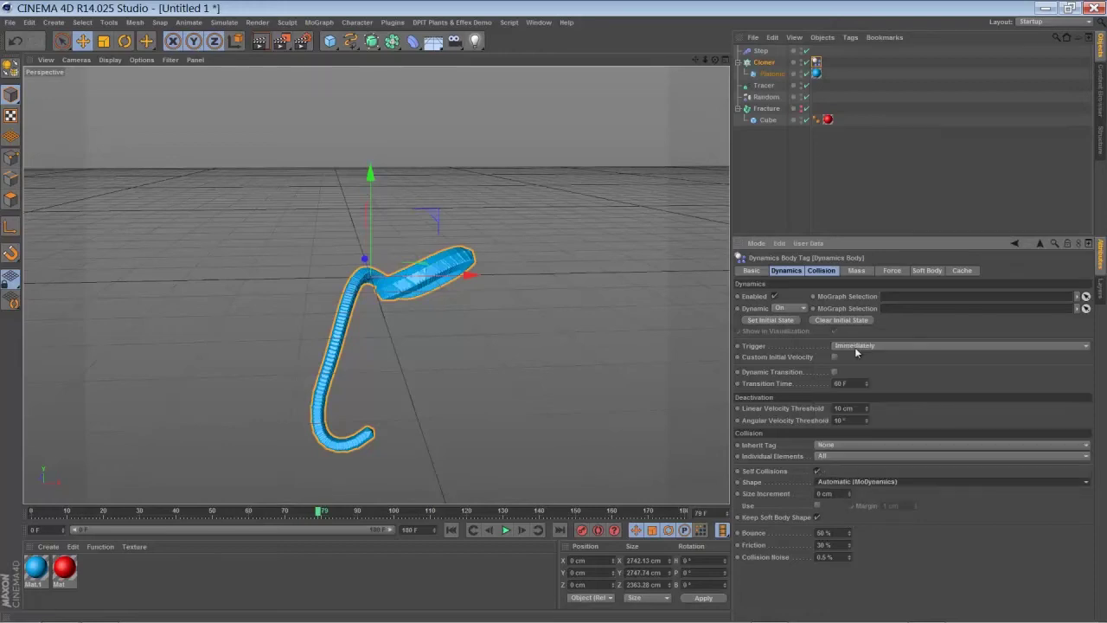
Step: Set the Dynamics Body tag's Follow Position force to 6 and play the animation from the first frame
click(894, 271)
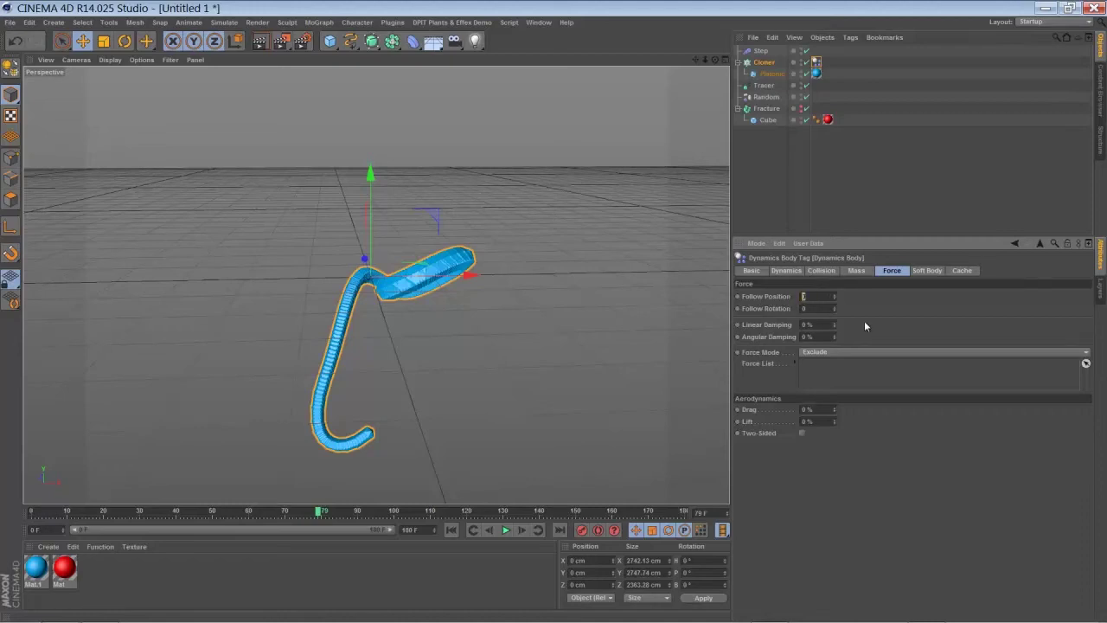
text(6)
click(450, 529)
click(505, 529)
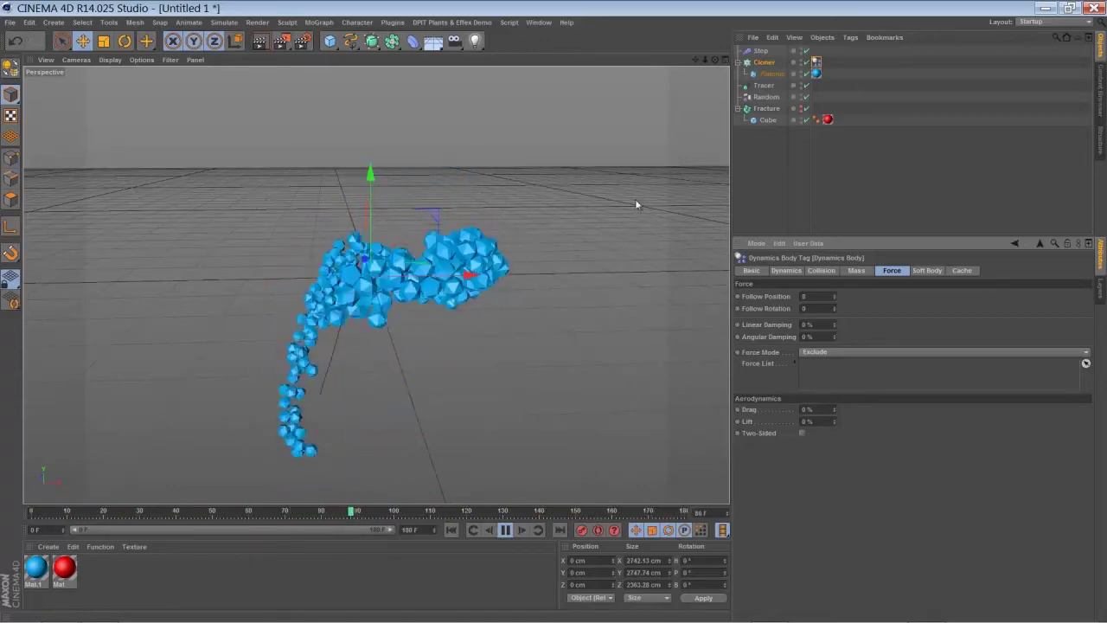
mouse_move(705, 59)
mouse_down()
mouse_move(553, 311)
mouse_move(703, 58)
mouse_up()
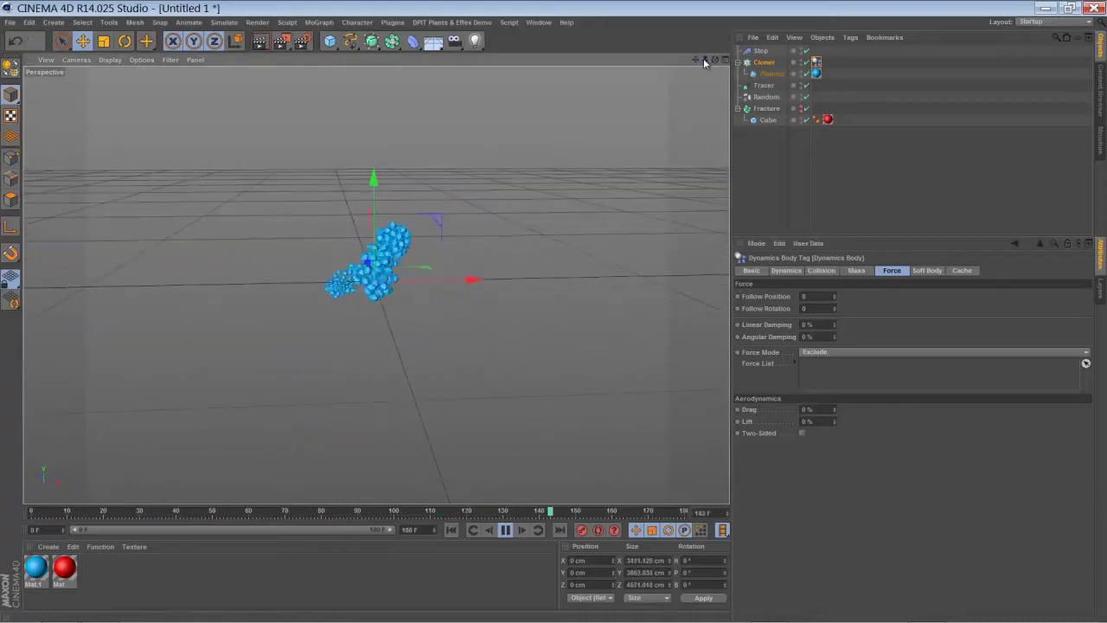
Step: Set the Random effector's P.X position to 9000 cm during playback and pause the animation
click(765, 96)
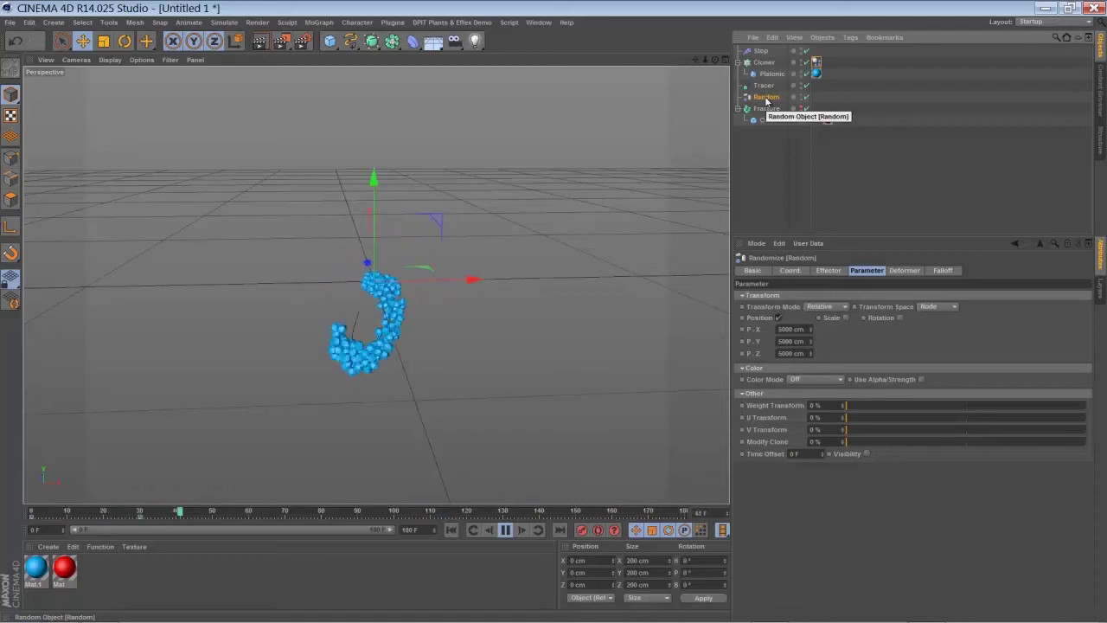
click(782, 342)
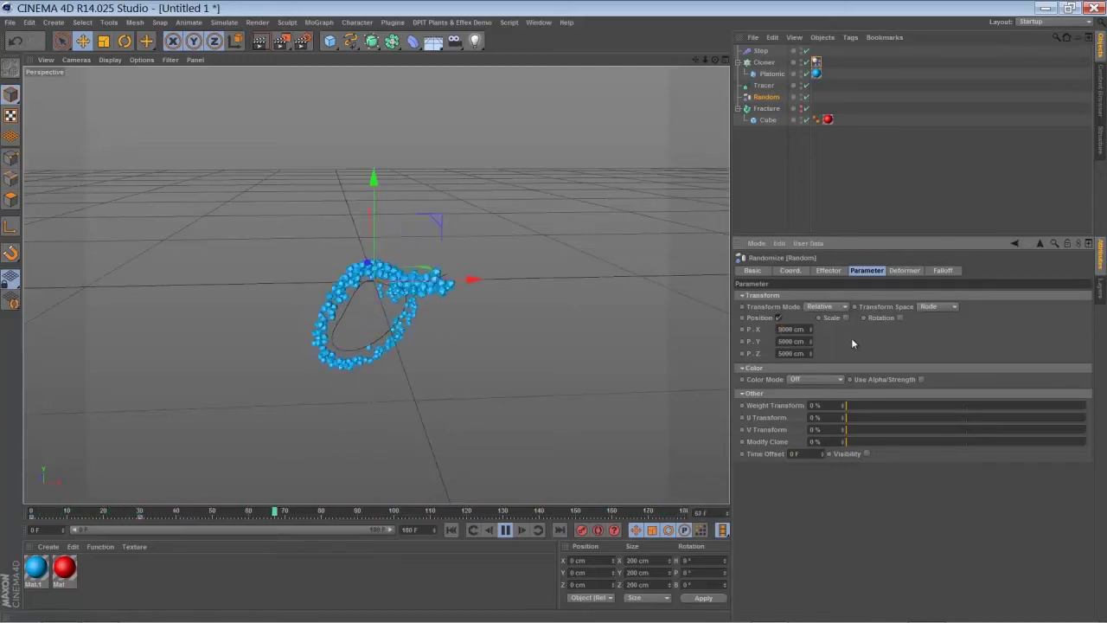
text(9)
key(Return)
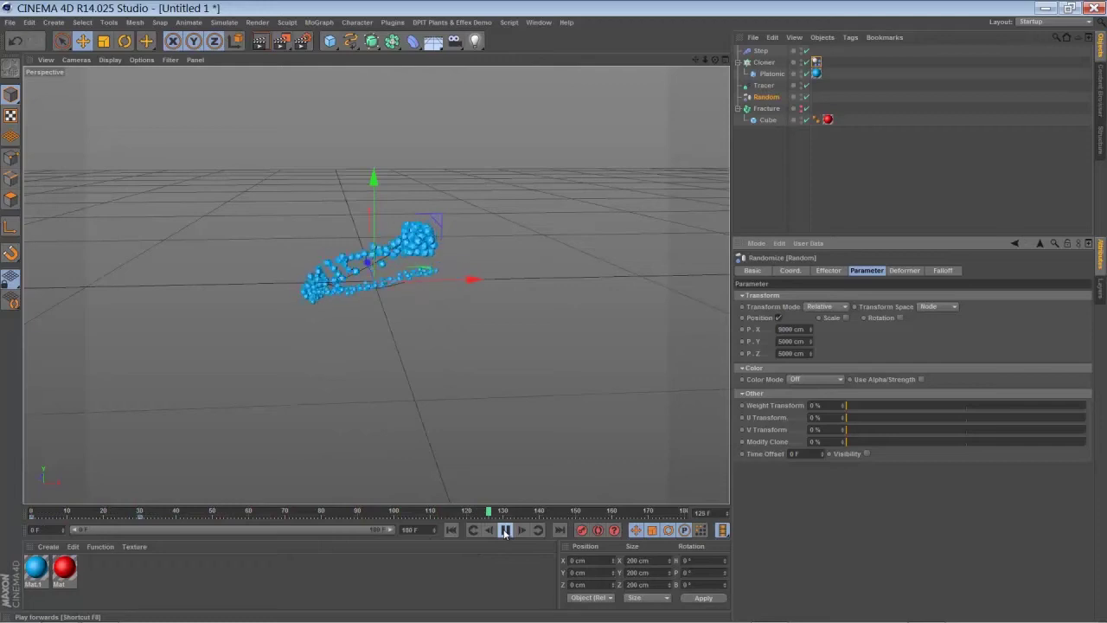
click(505, 530)
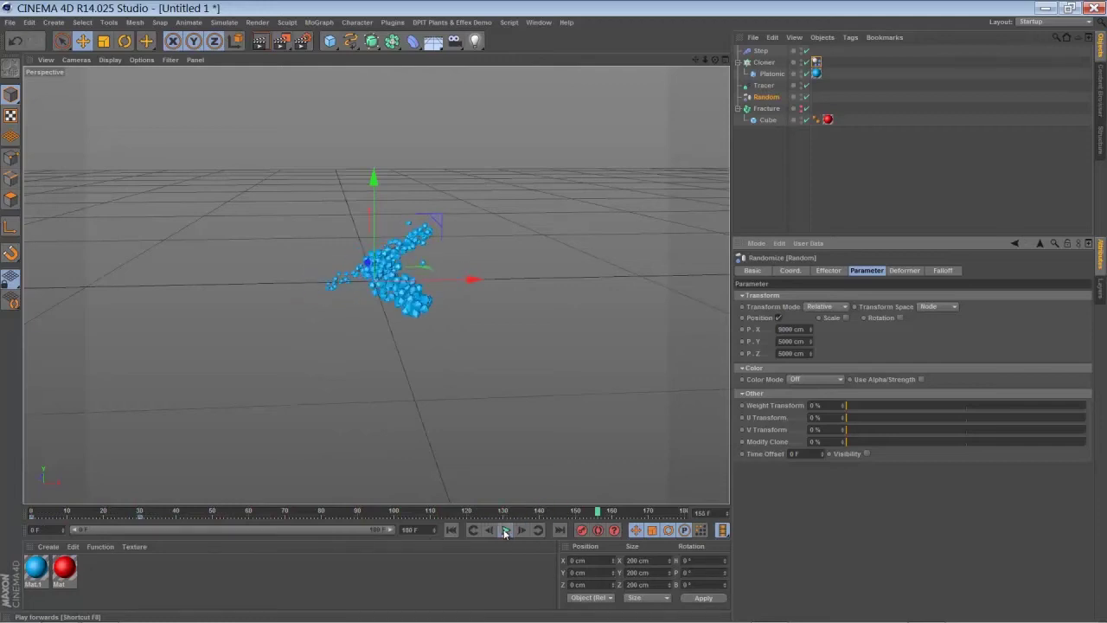
Step: Extend the project's end time to 501 frames and stretch the preview range to cover the longer timeline
click(412, 530)
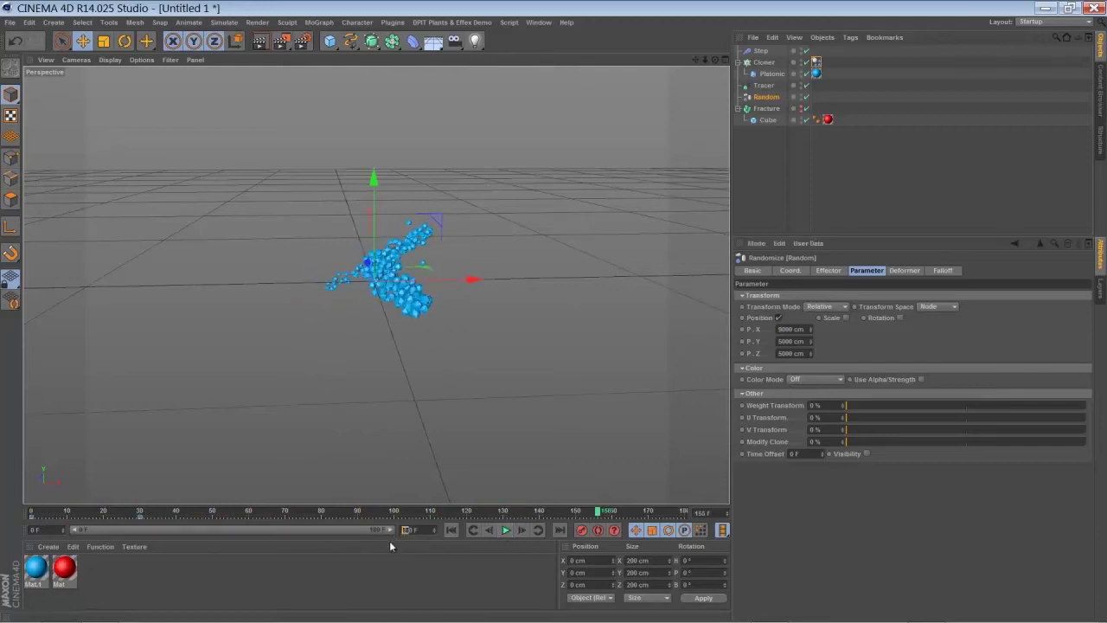
text(500)
key(Return)
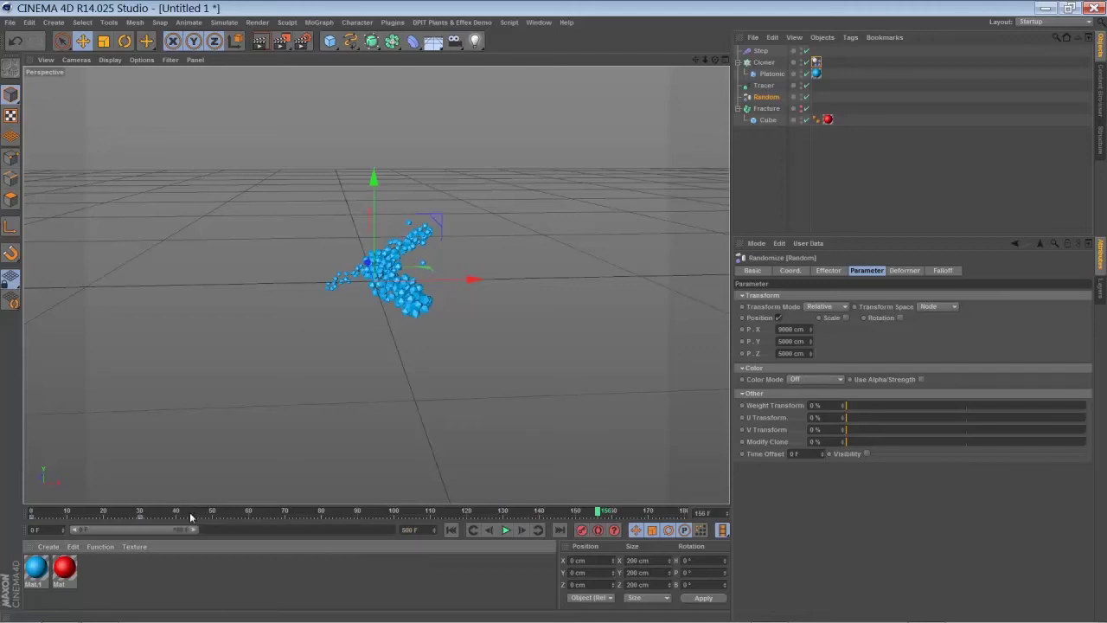
drag(193, 531, 433, 559)
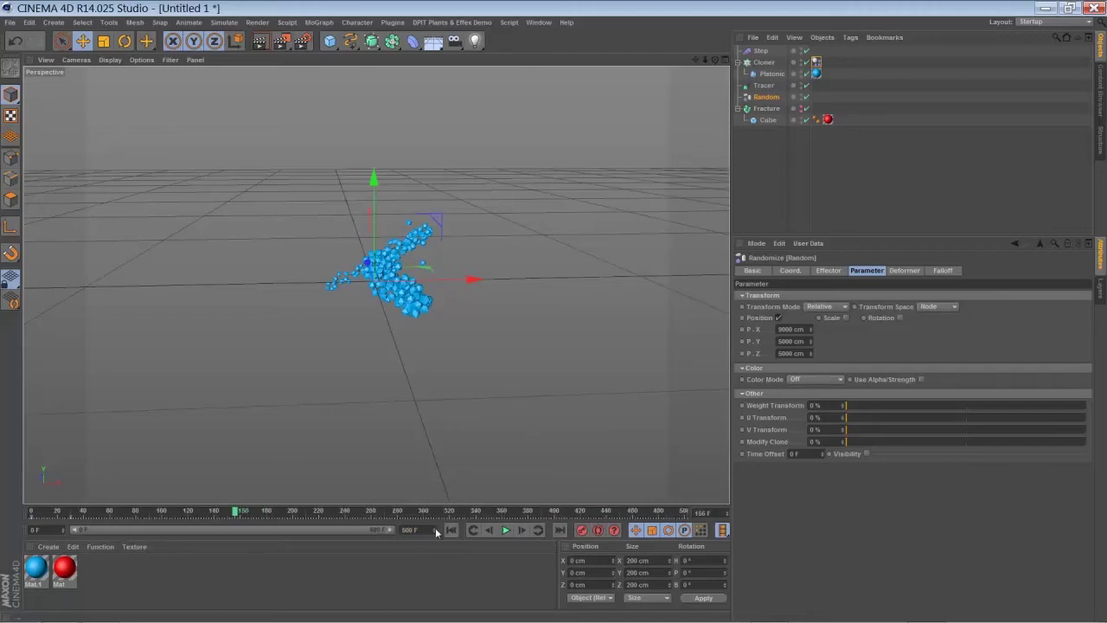
click(436, 527)
Step: Play the extended animation from the first frame to check the clone trail, pausing at frame 300
click(451, 529)
click(505, 529)
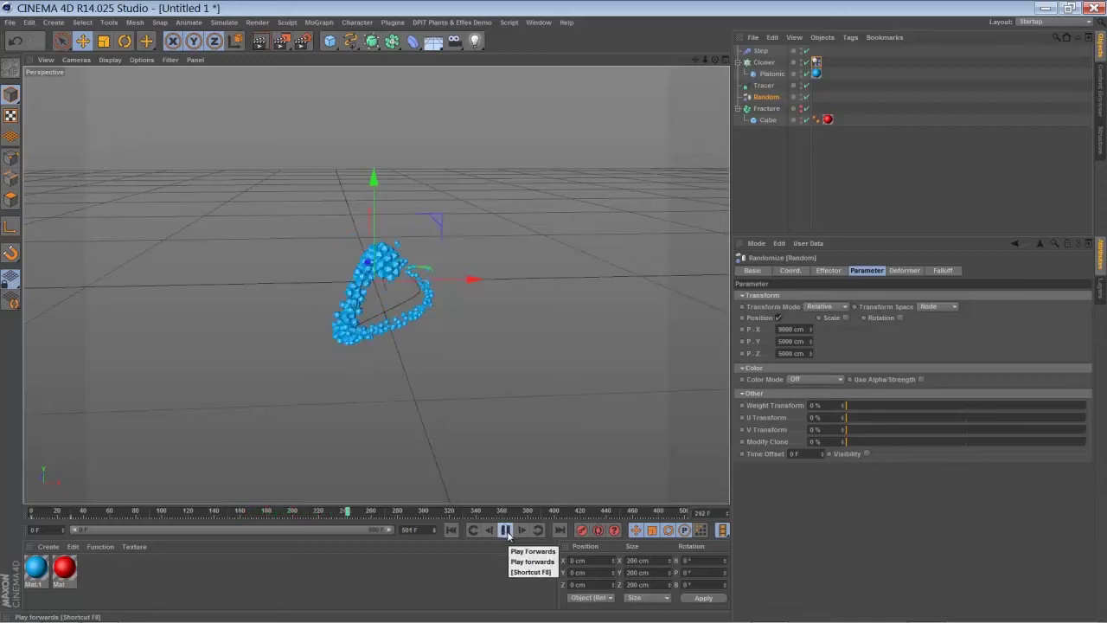
click(509, 531)
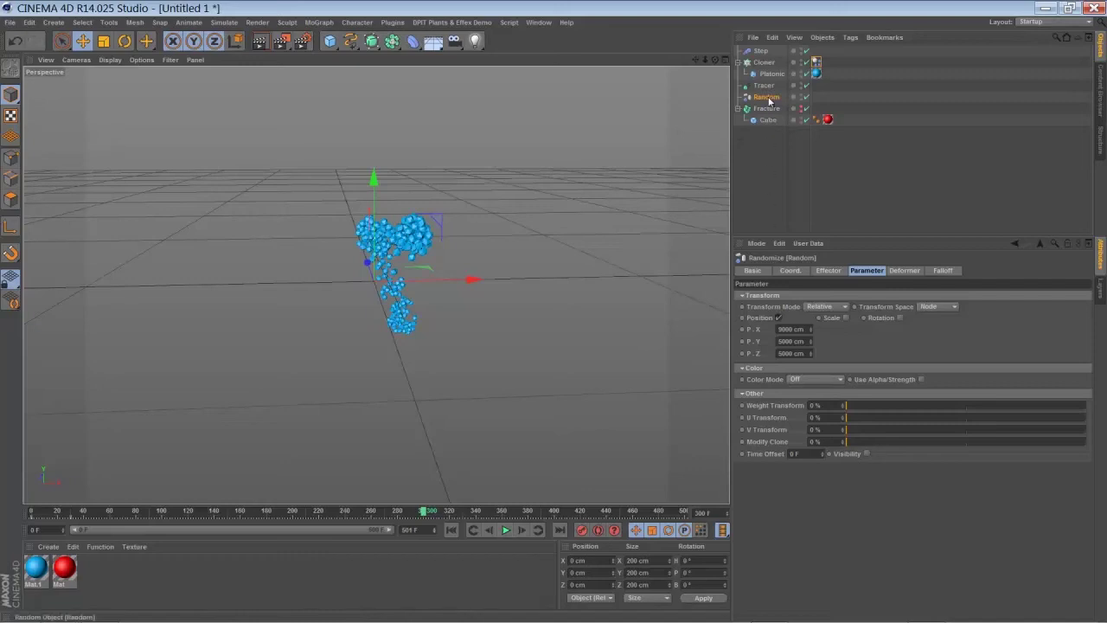
Step: Keyframe the Random effector's Strength at 100 % on frame 300 and at 1 % on frame 360
click(769, 98)
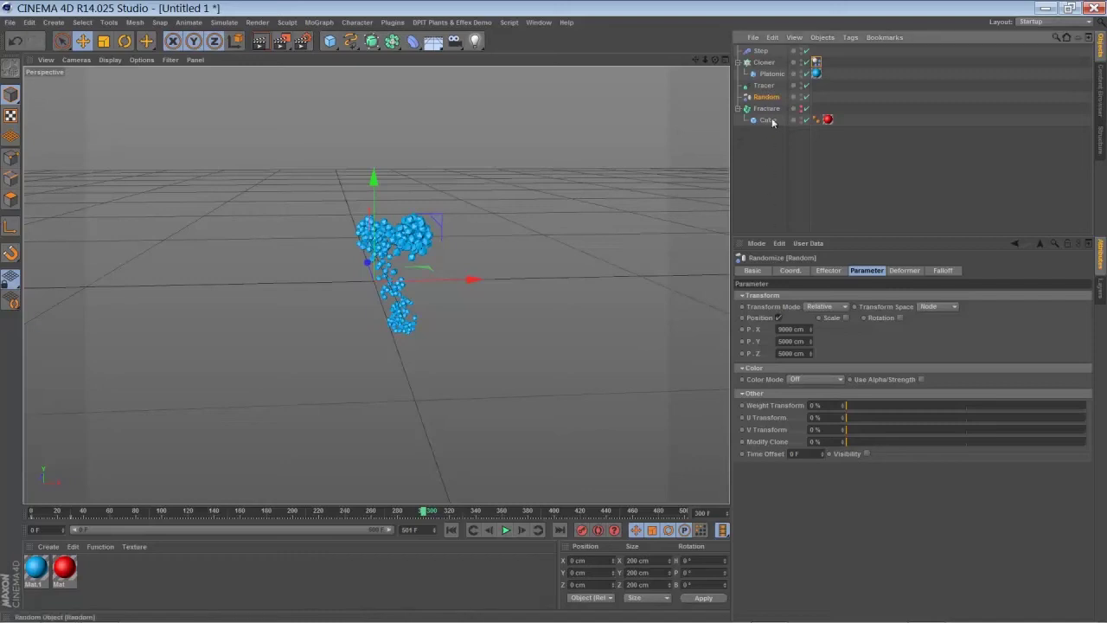
click(825, 271)
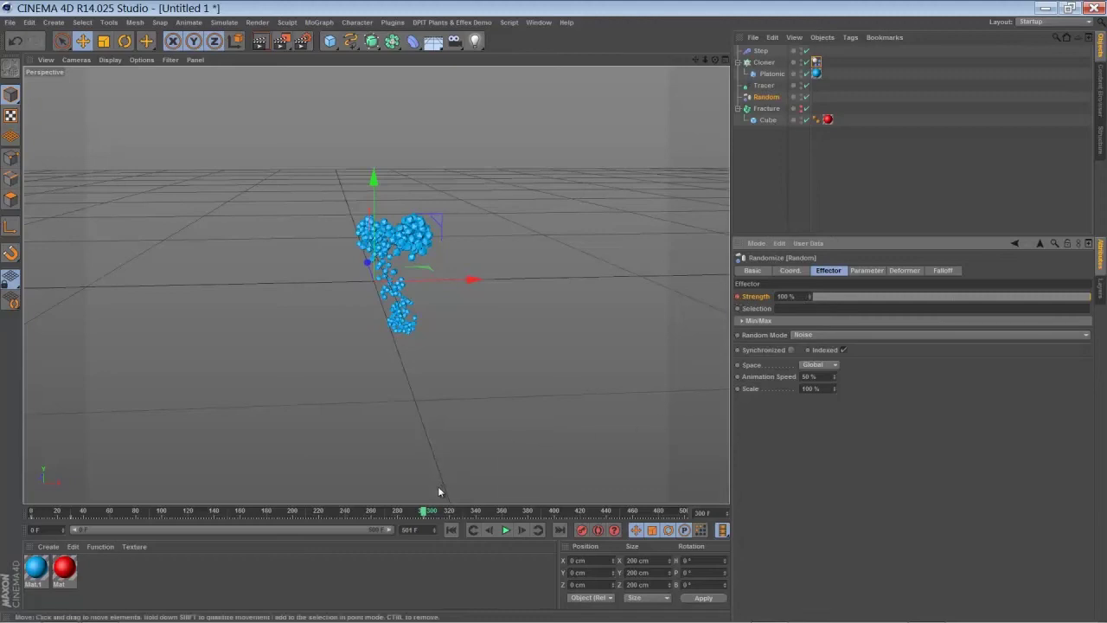
drag(423, 510, 459, 510)
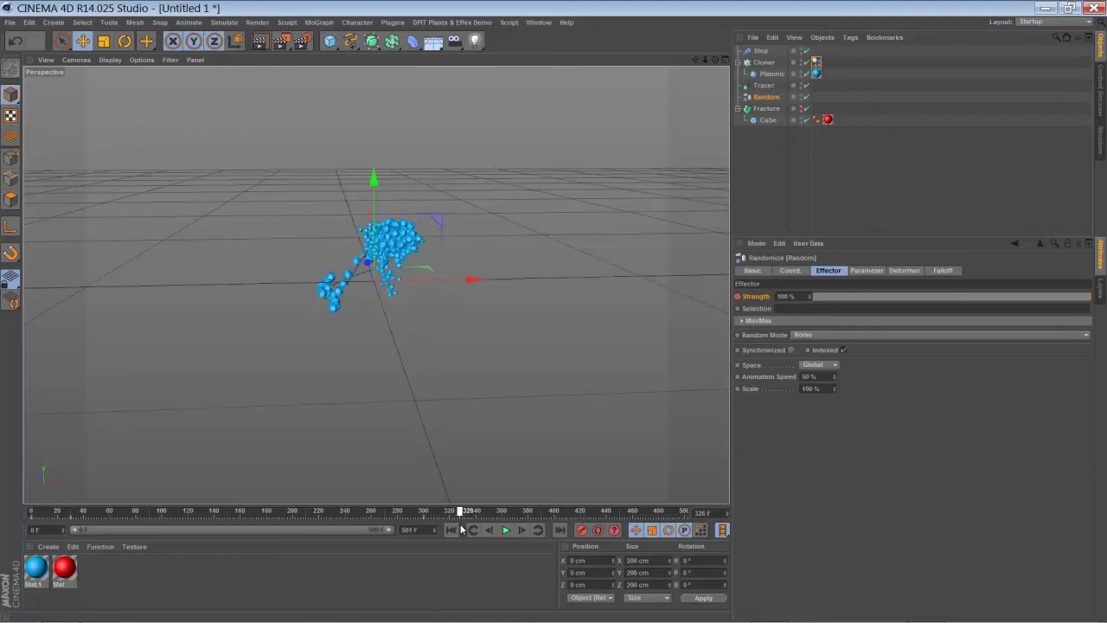
click(500, 531)
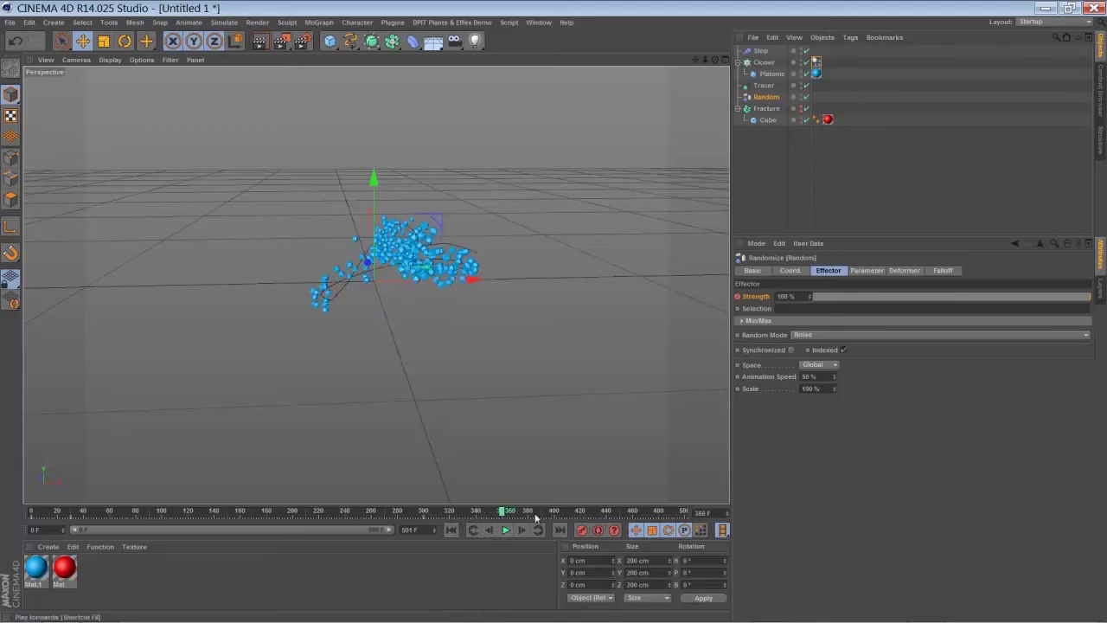
double_click(787, 297)
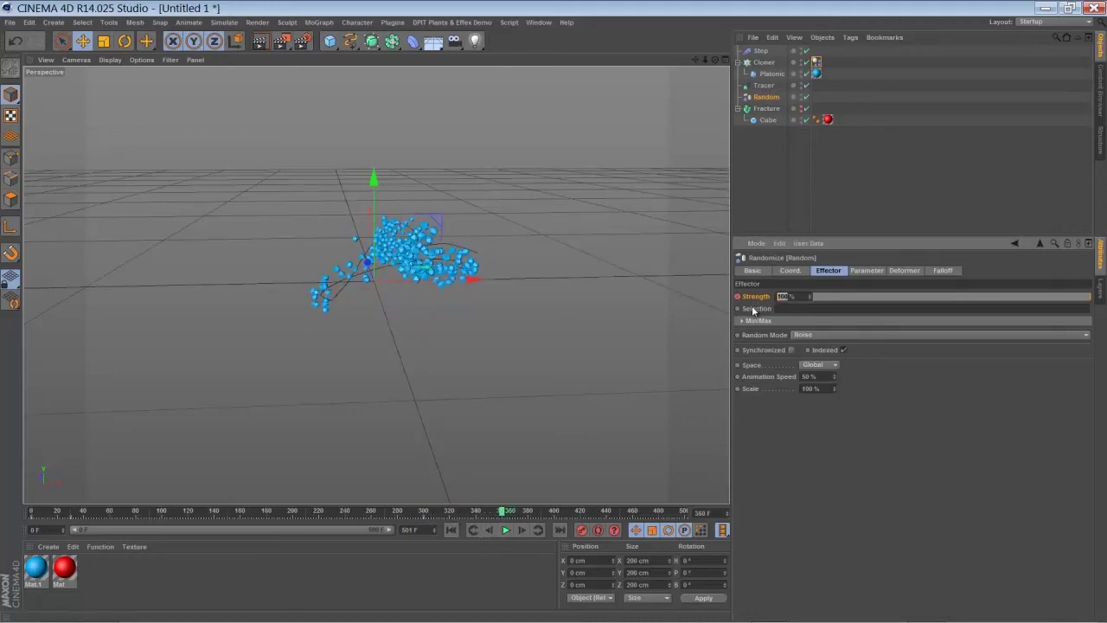
text(1)
key(Return)
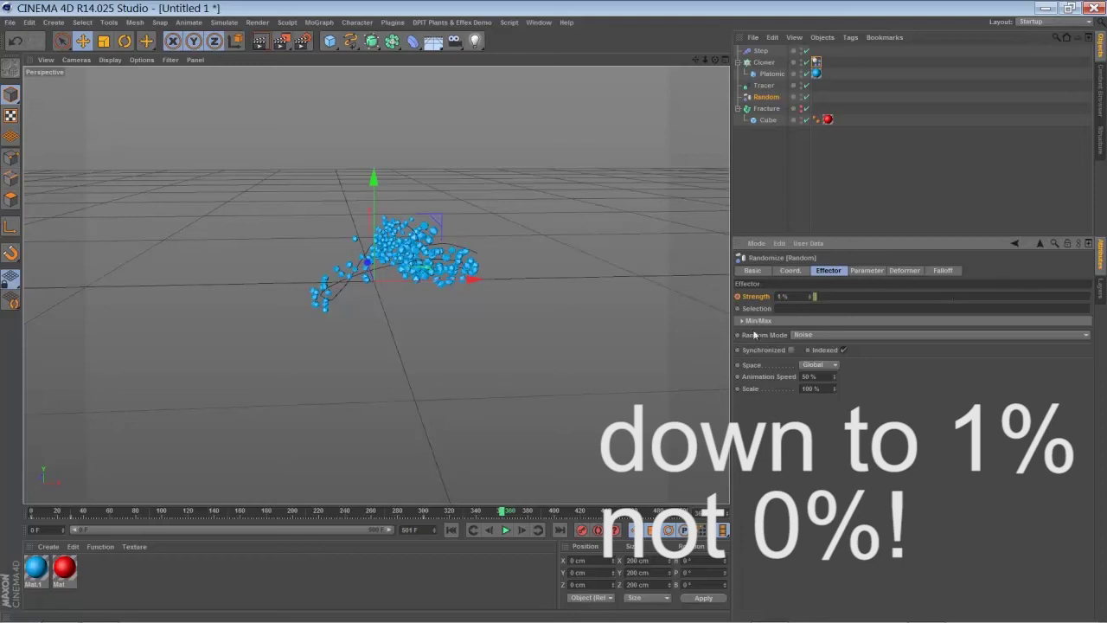
Step: Play the animation from the first frame to check how the clones gather as the Random strength drops
click(450, 529)
click(506, 529)
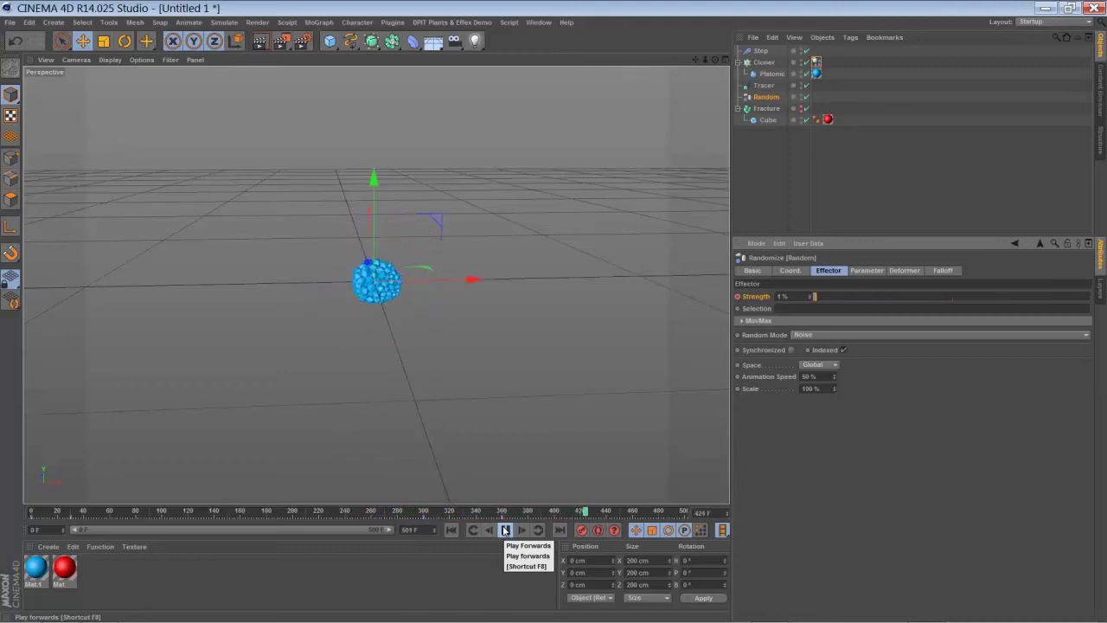
click(507, 530)
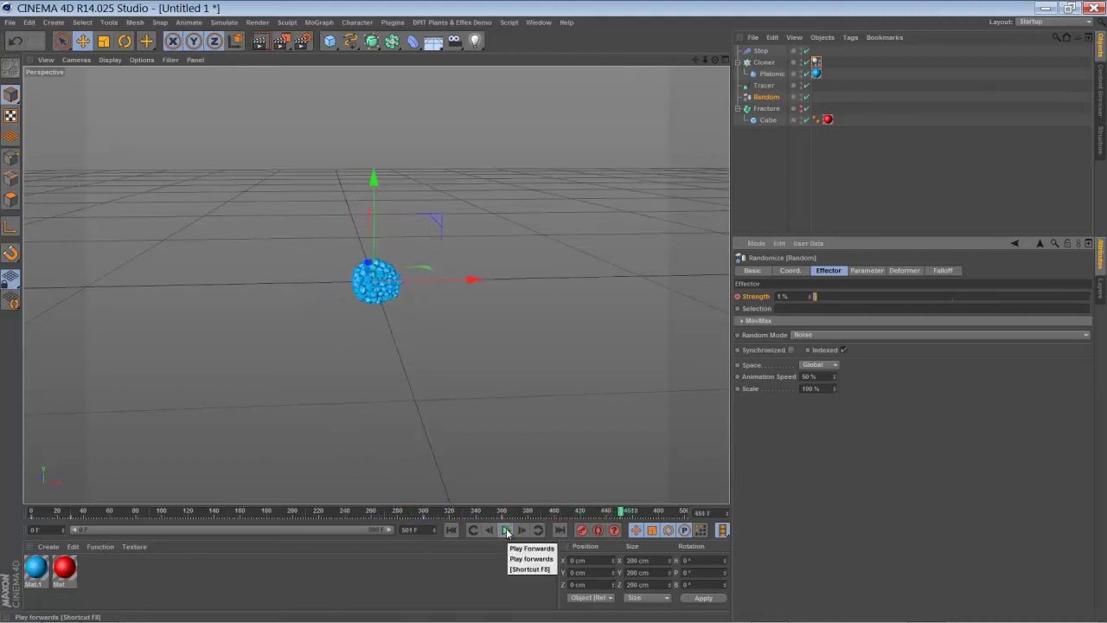
Step: Keyframe the Platonic object's Radius at 0 cm on frame 0
click(452, 530)
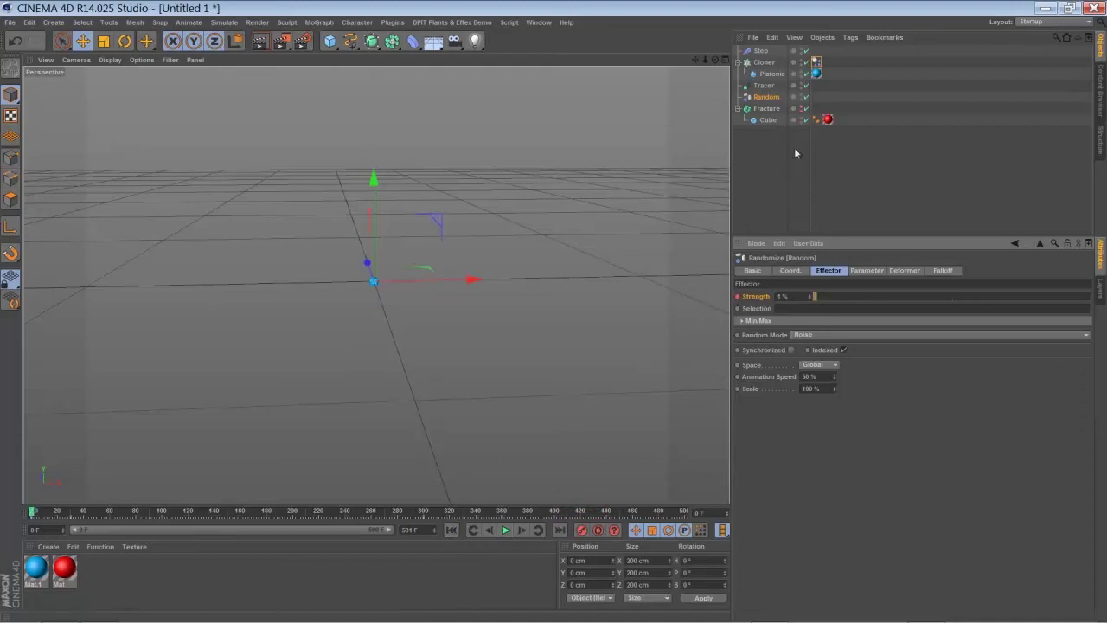
click(771, 74)
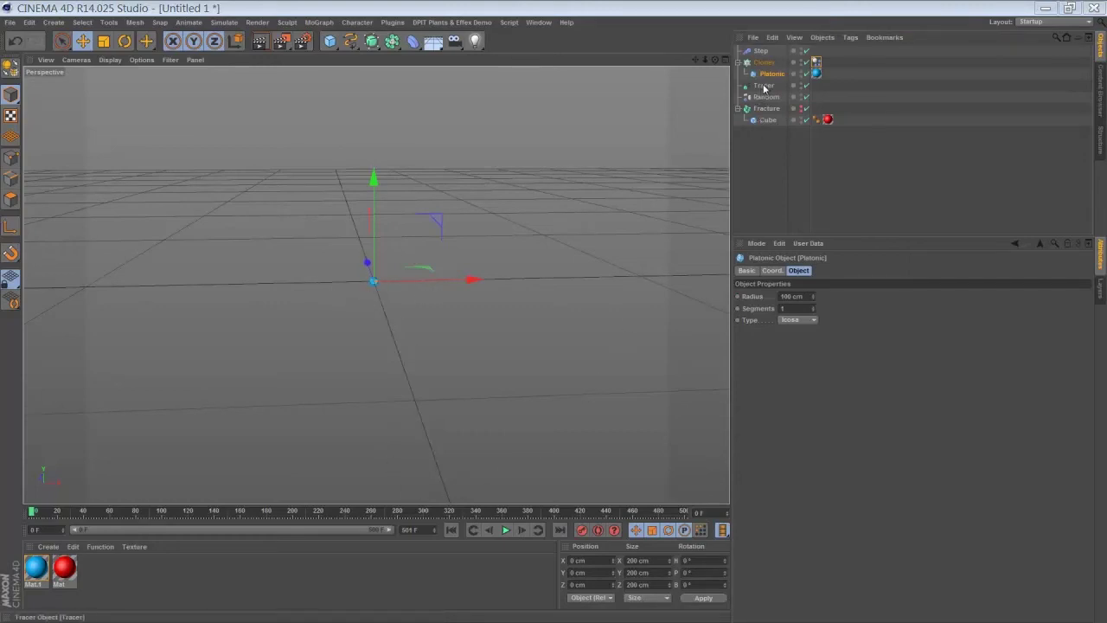
click(795, 296)
text(0)
key(Return)
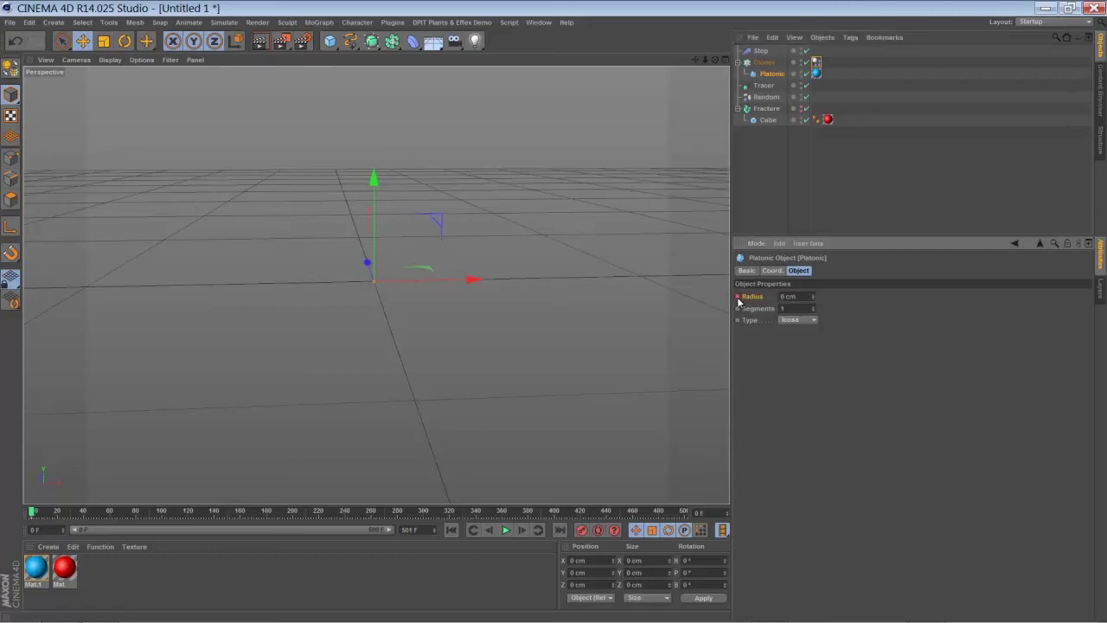
Step: Keyframe the Platonic object's Radius at 100 cm on frame 10
click(32, 511)
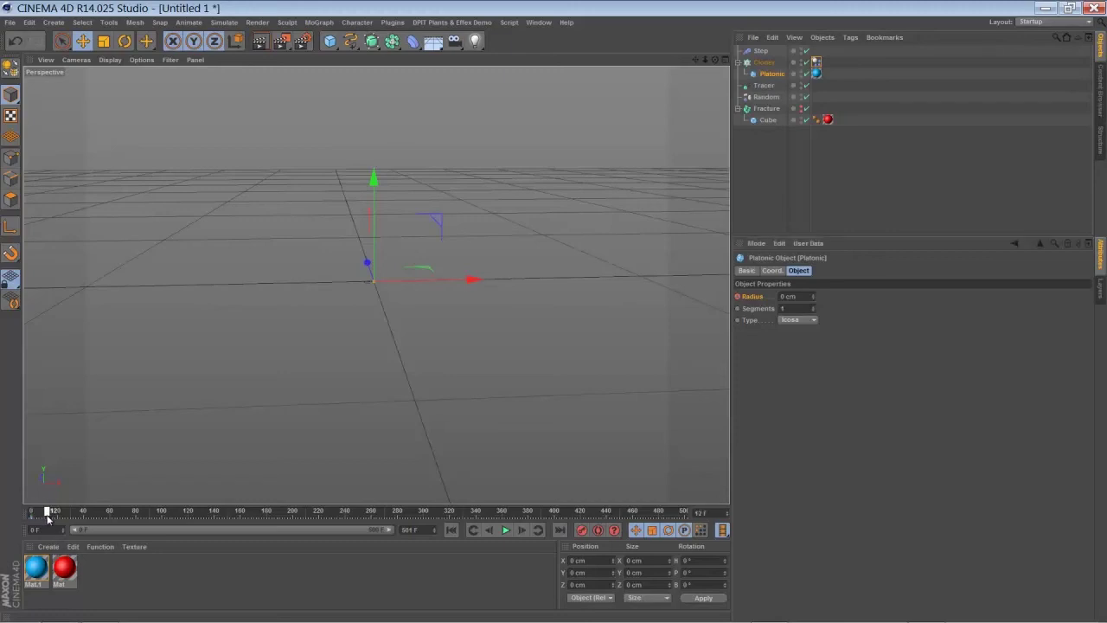
click(785, 296)
text(10)
key(Return)
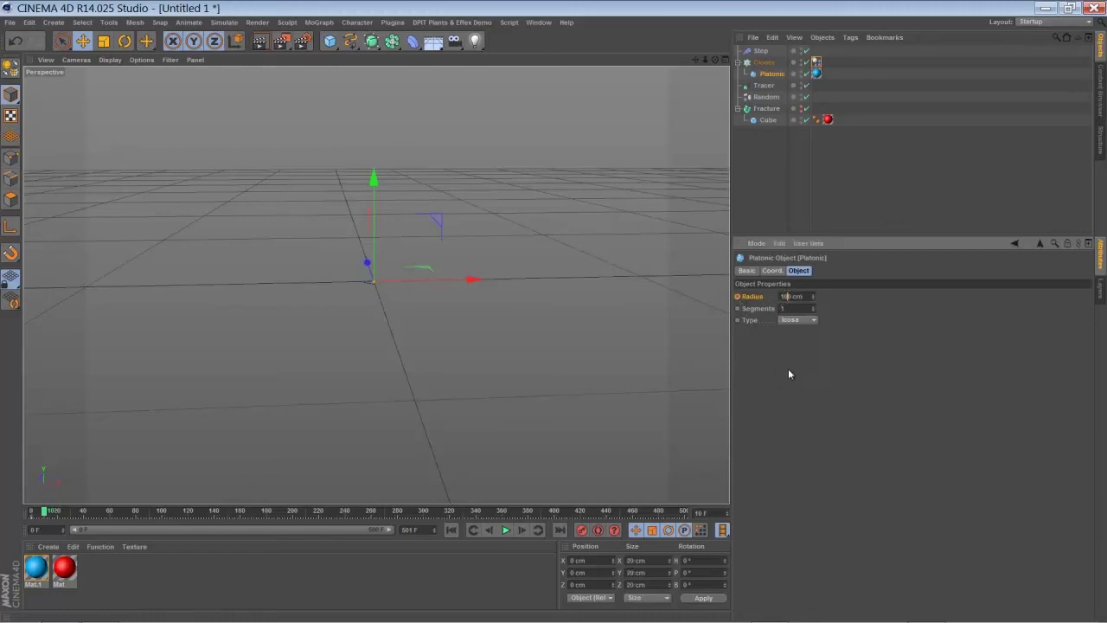
text(0)
key(Return)
Step: Play the animation from the start to check the growing Platonic clones, pausing at about frame 168
click(450, 529)
click(506, 529)
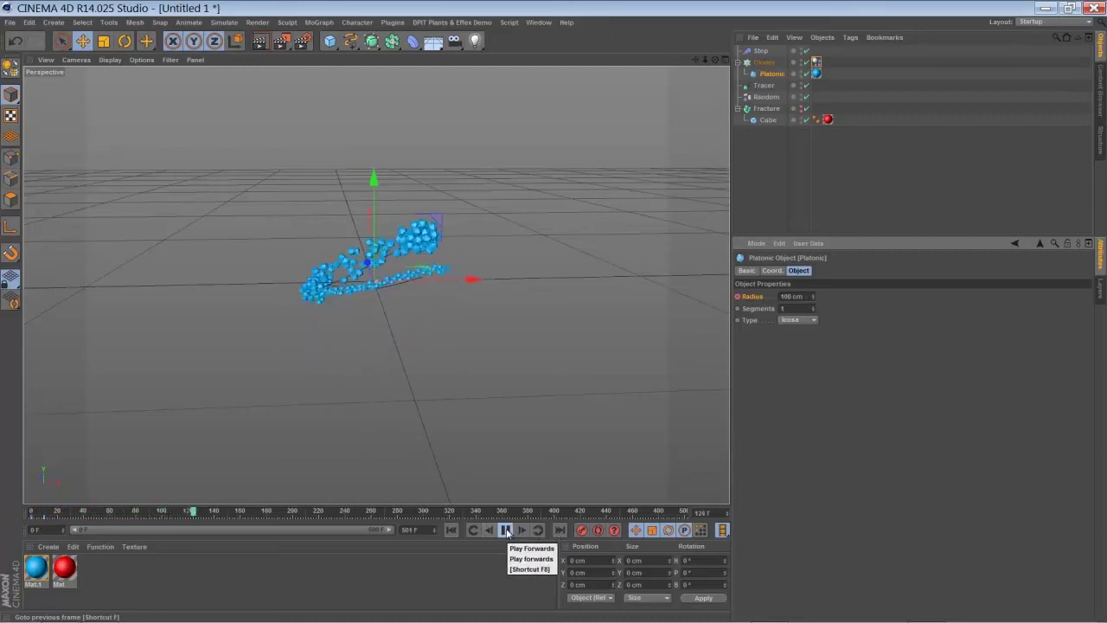
click(509, 531)
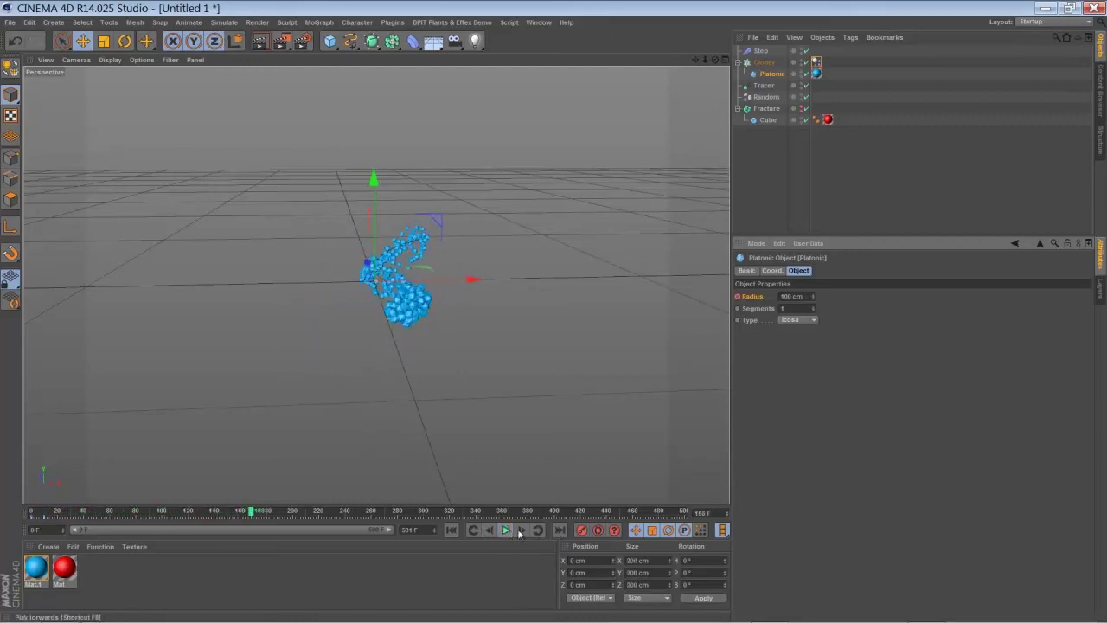
Step: Keyframe the Platonic's Radius at 100 cm on frame 381 and 0 cm on frame 406, and check the result in playback
click(769, 98)
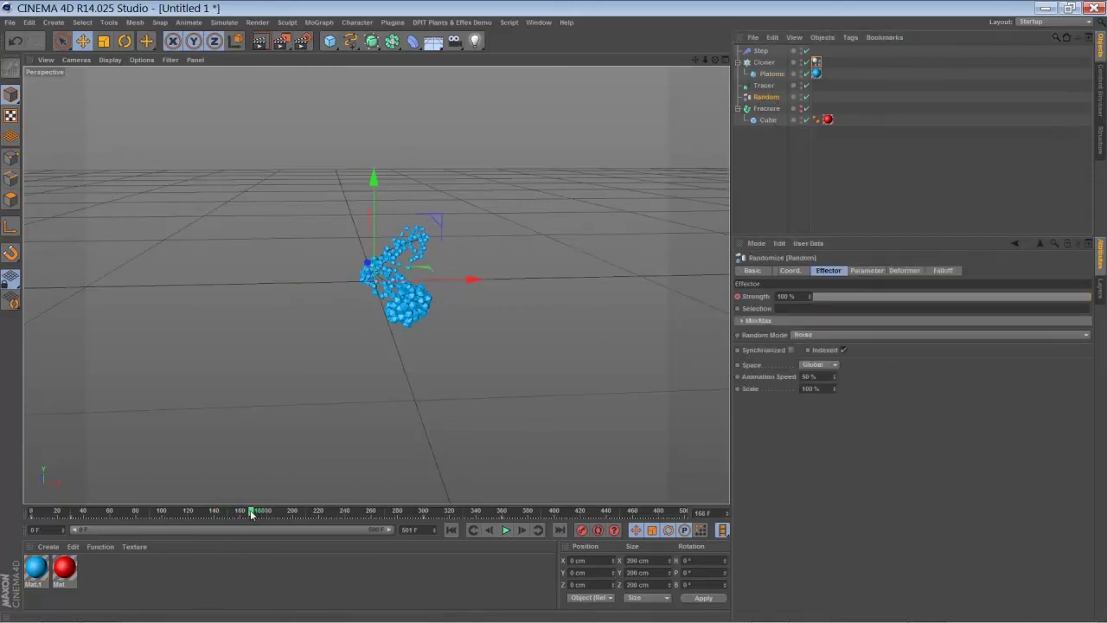
drag(251, 514, 531, 517)
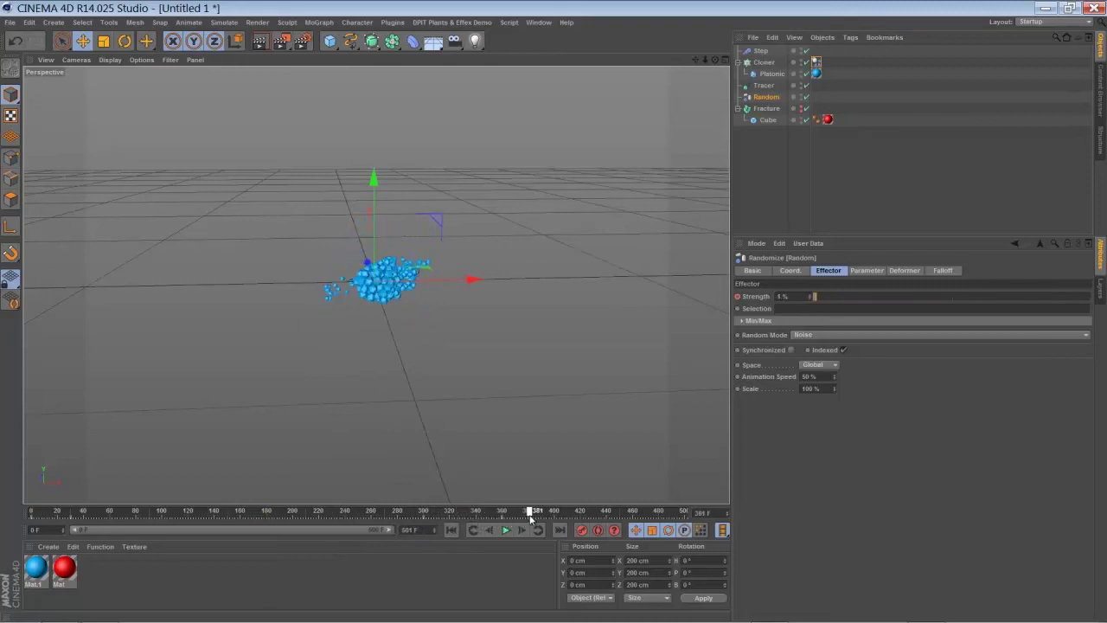
click(770, 74)
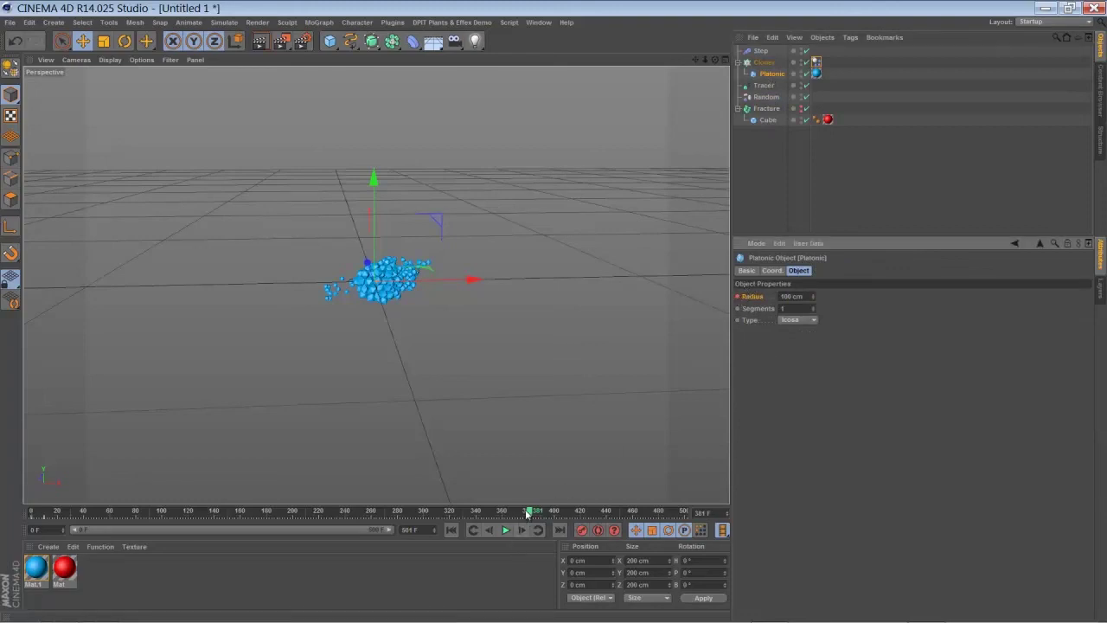
drag(526, 512, 562, 514)
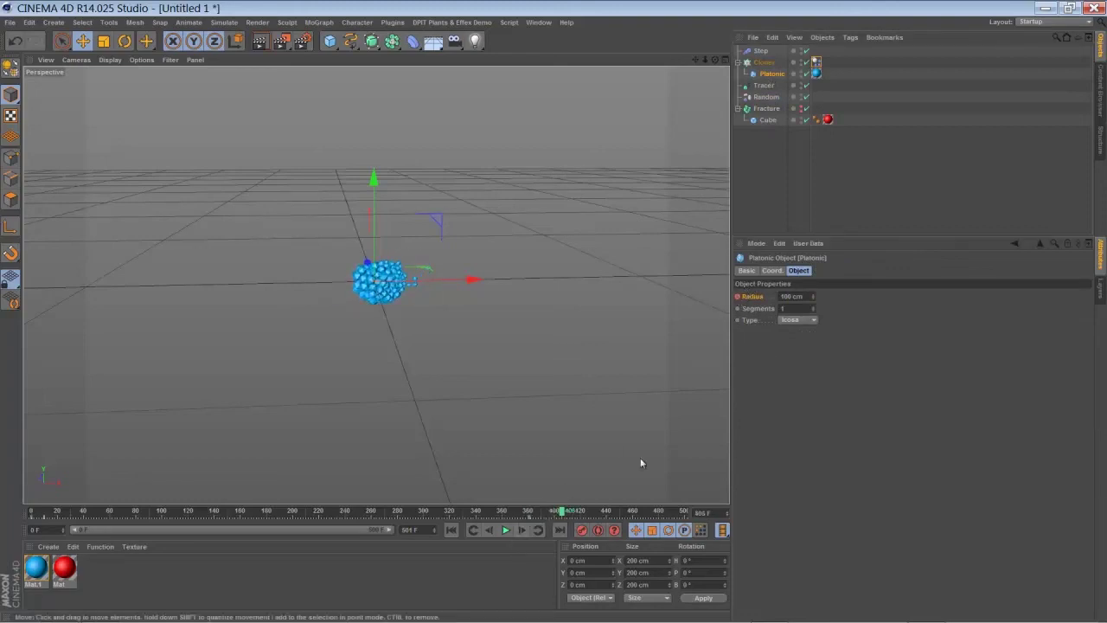
double_click(791, 297)
key(Return)
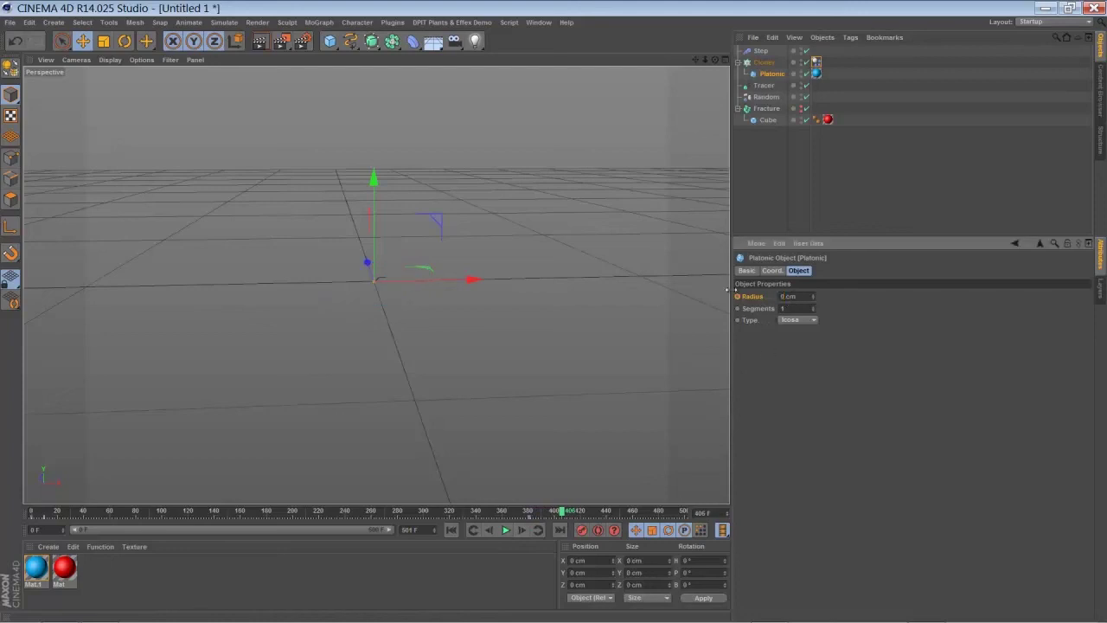
ctrl+click(737, 296)
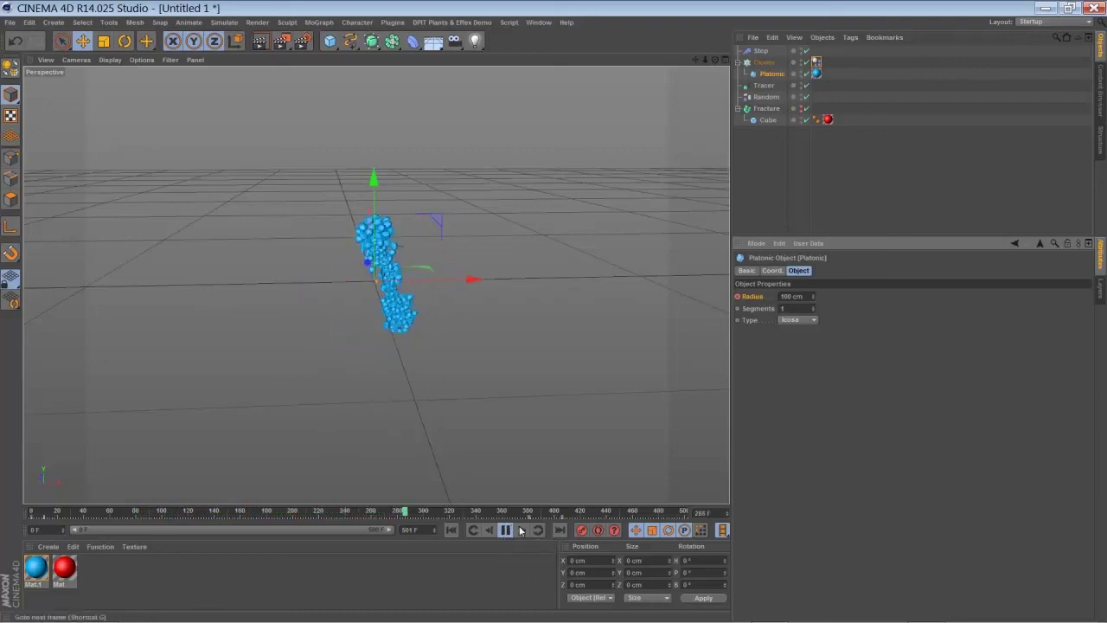
click(505, 530)
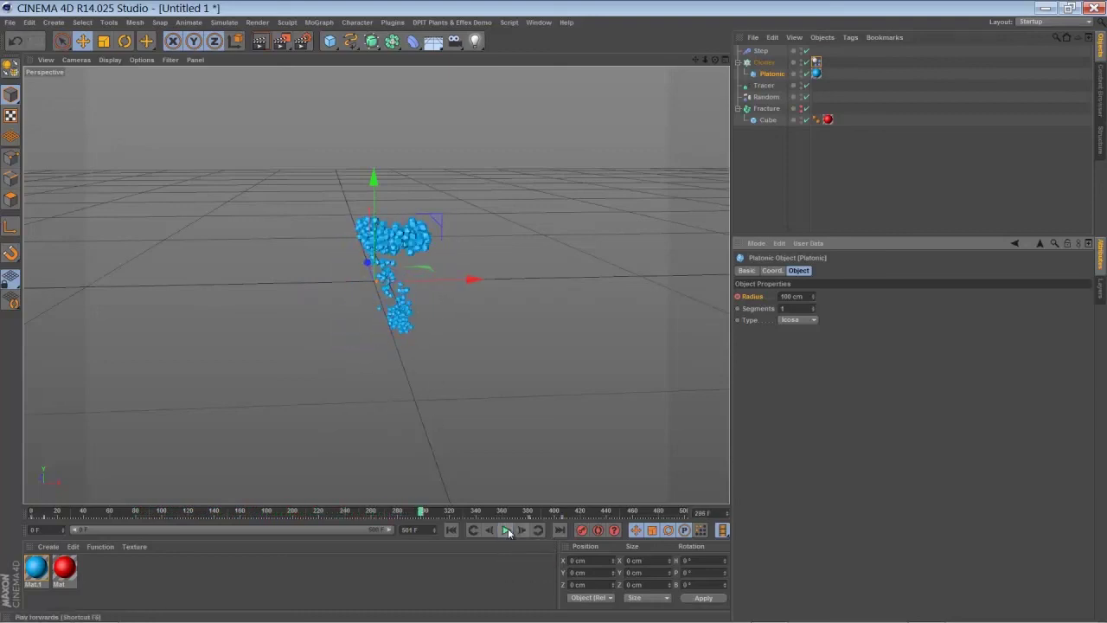
Step: Add a MoGraph Delay effector and assign it to the Cloner's effectors list after the Step effector
click(320, 23)
mouse_move(321, 42)
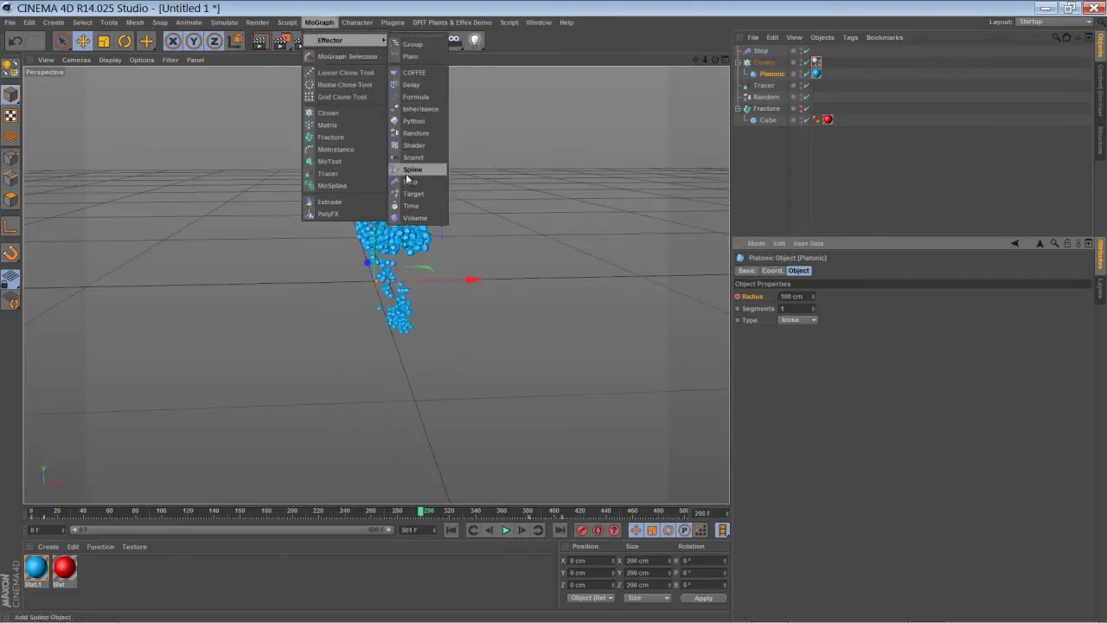
click(411, 86)
click(763, 74)
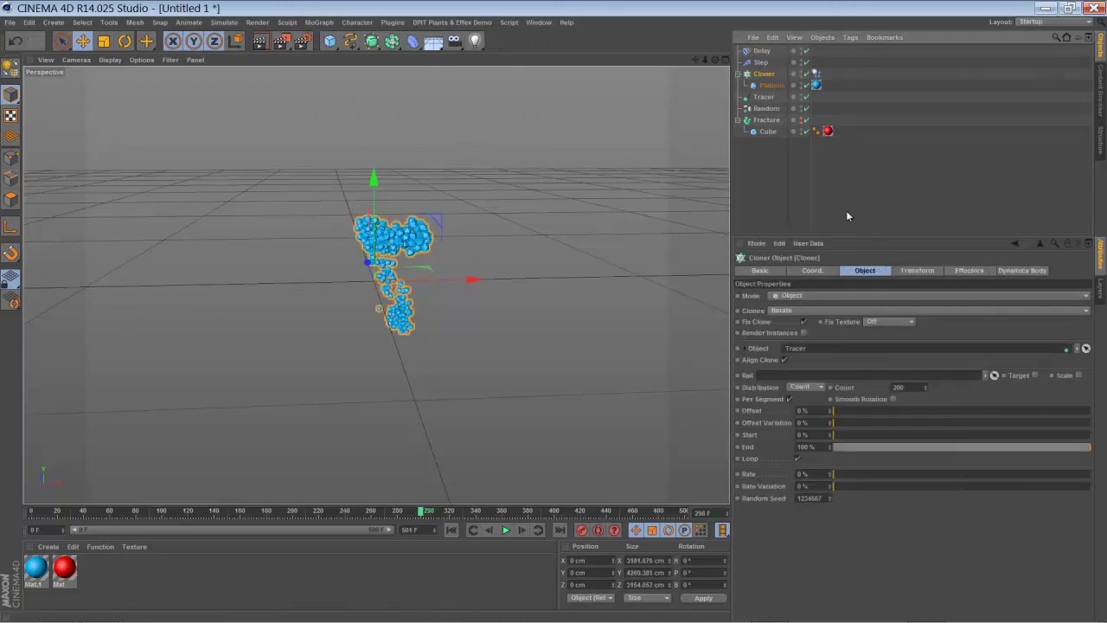
click(974, 271)
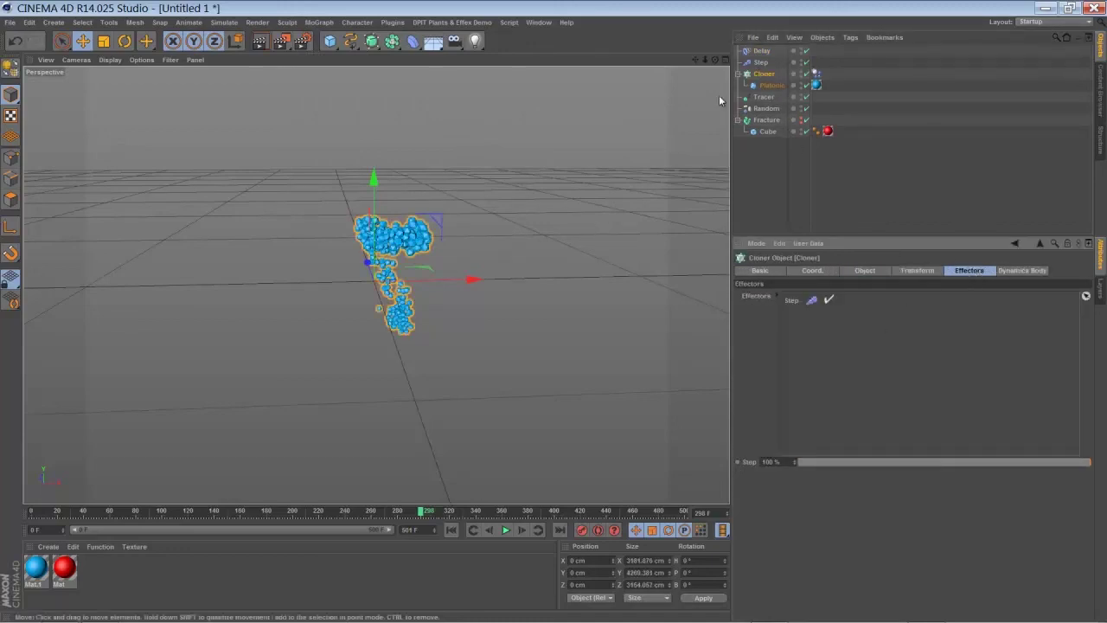
click(754, 53)
drag(778, 302, 801, 342)
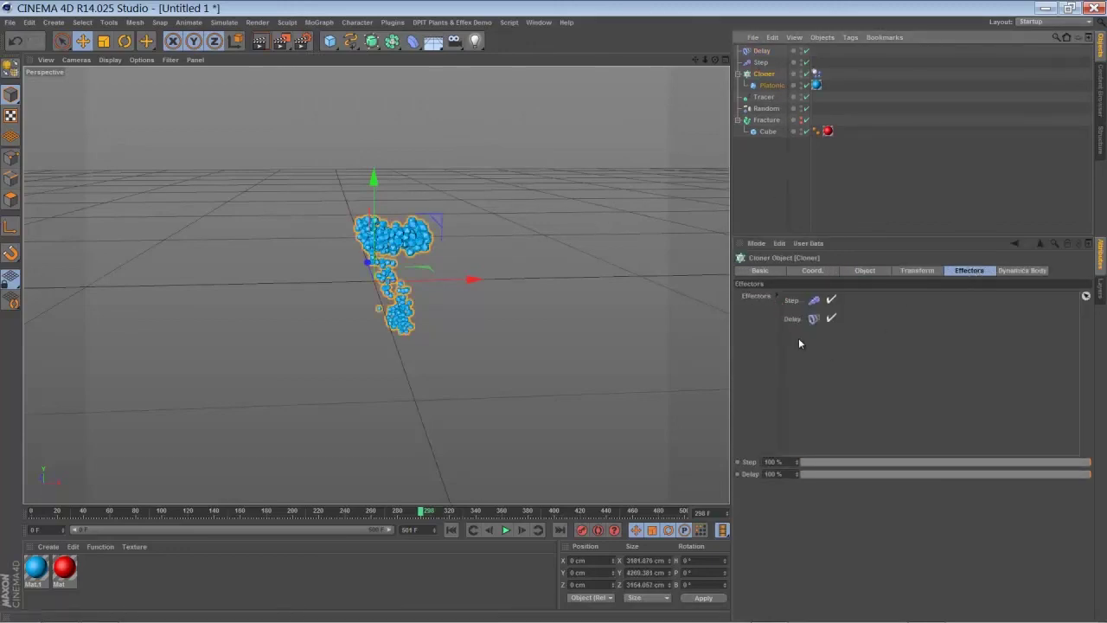
Step: Set the Delay effector's mode to Spring and its strength to 64%, and play the animation to check the motion
click(761, 54)
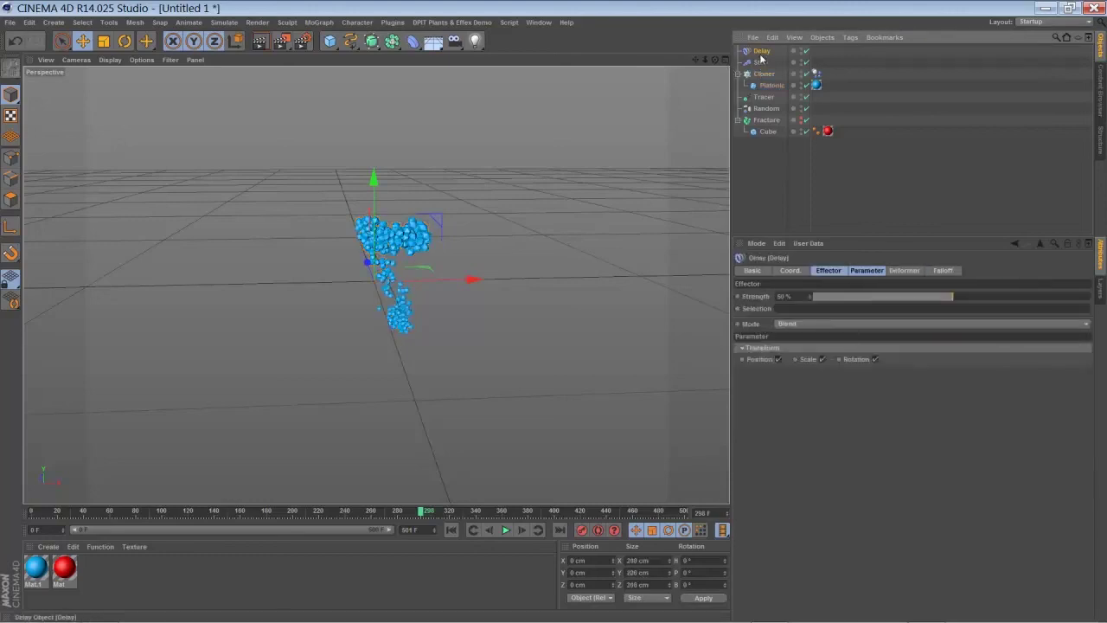
click(826, 270)
click(820, 323)
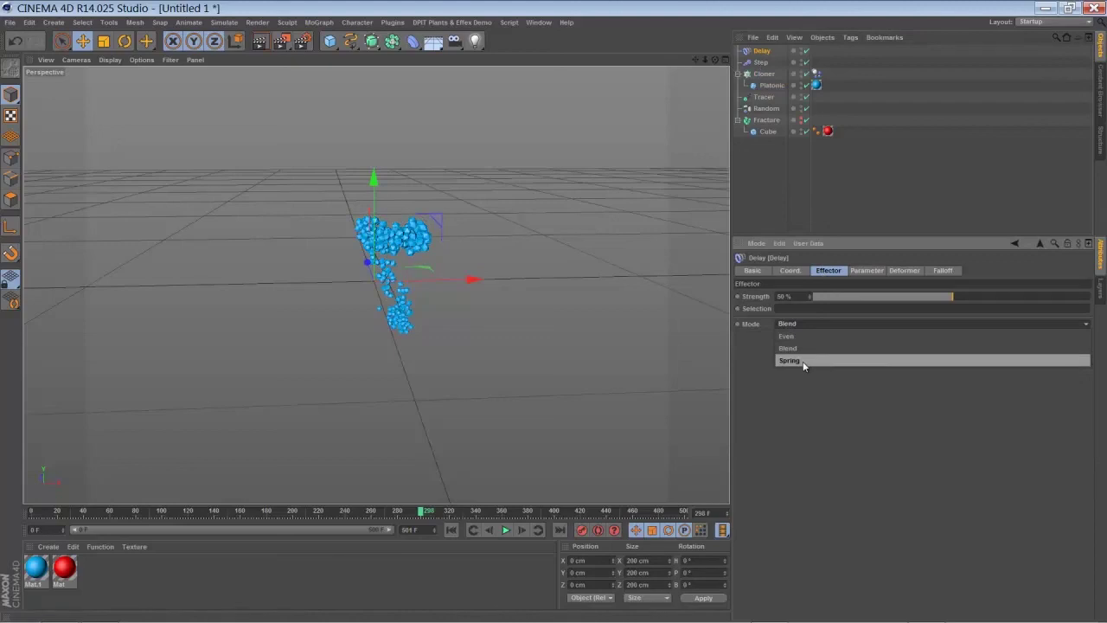
click(803, 359)
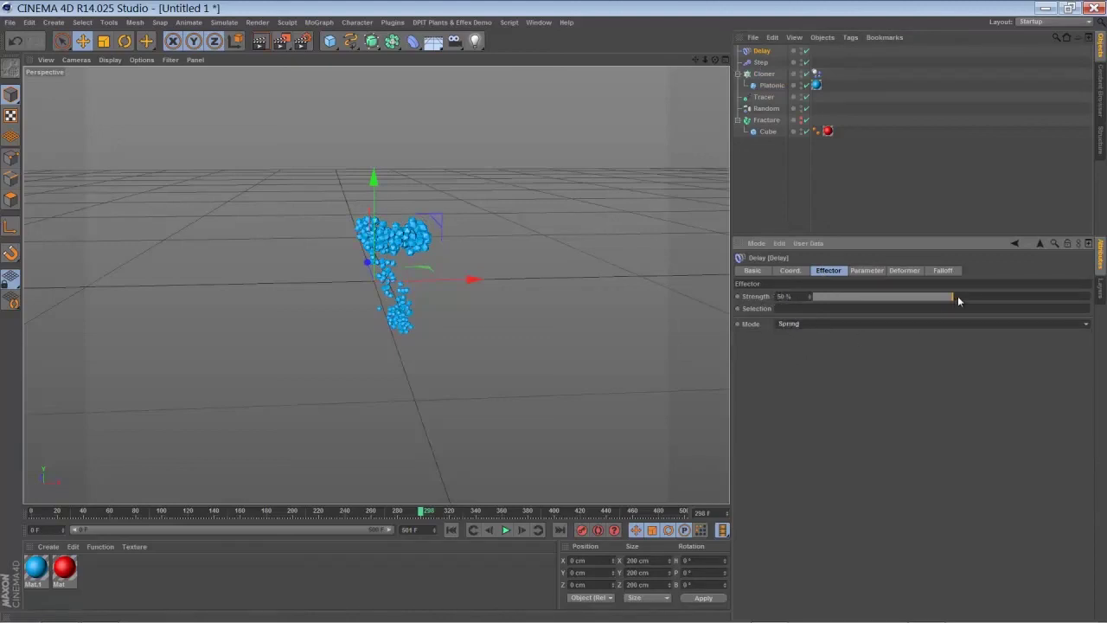
drag(957, 299, 962, 299)
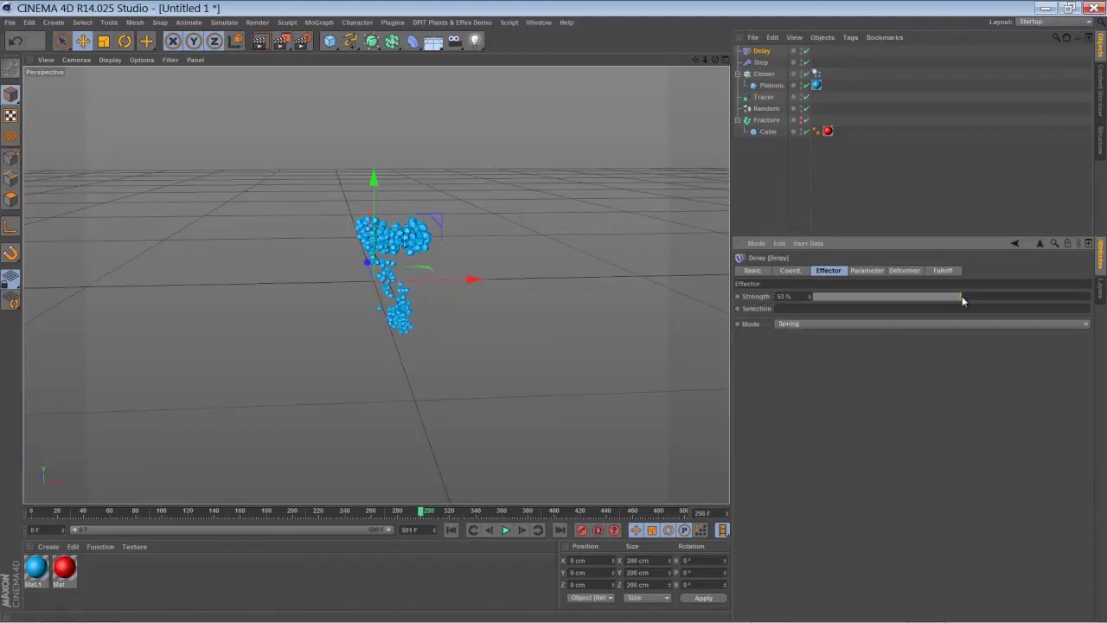
click(505, 529)
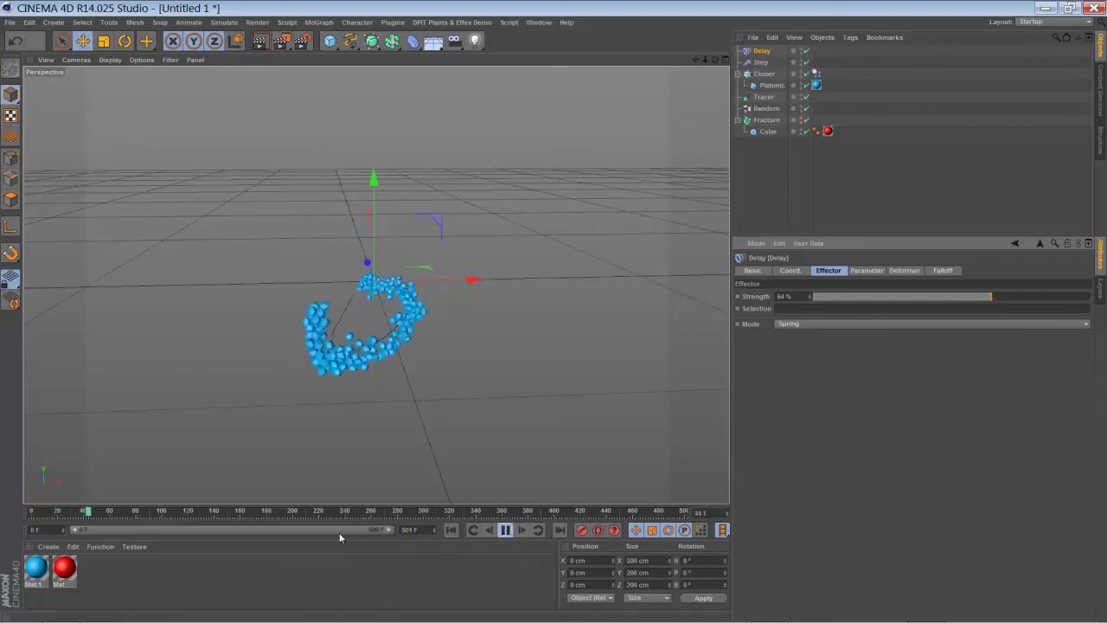